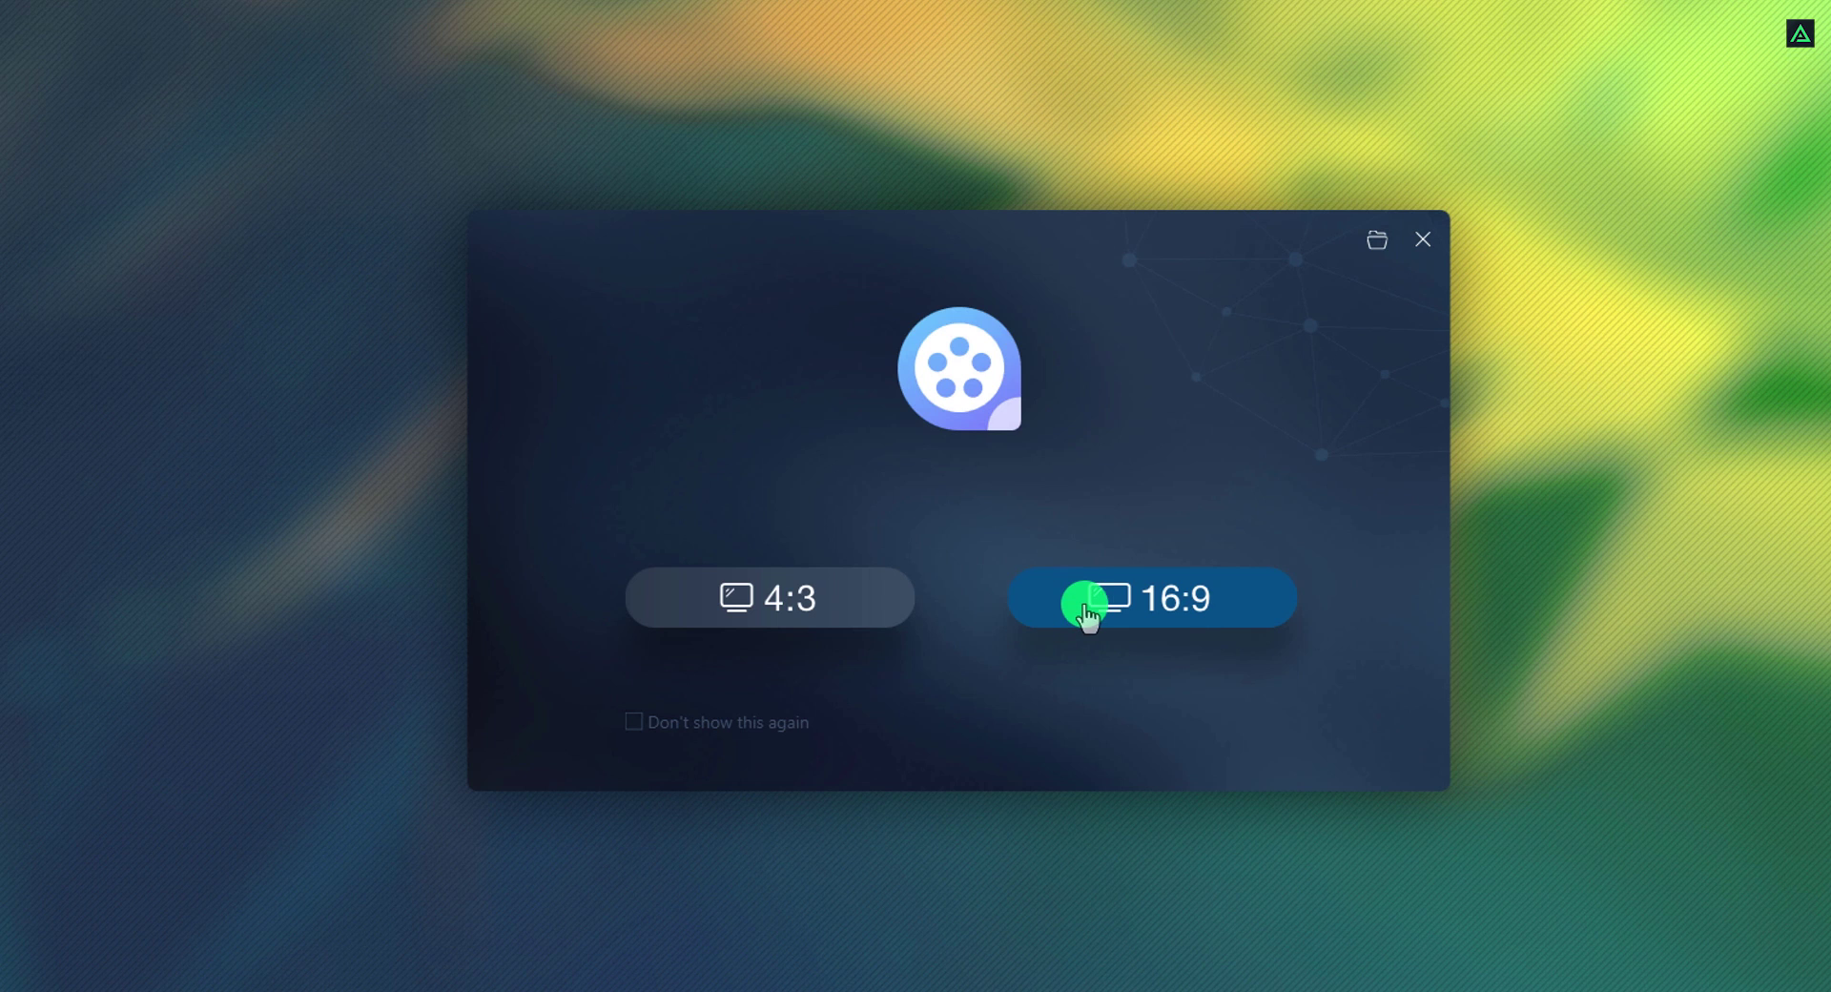
- Start a new 16:9 project, then open and cancel the Import file dialog
click(1094, 611)
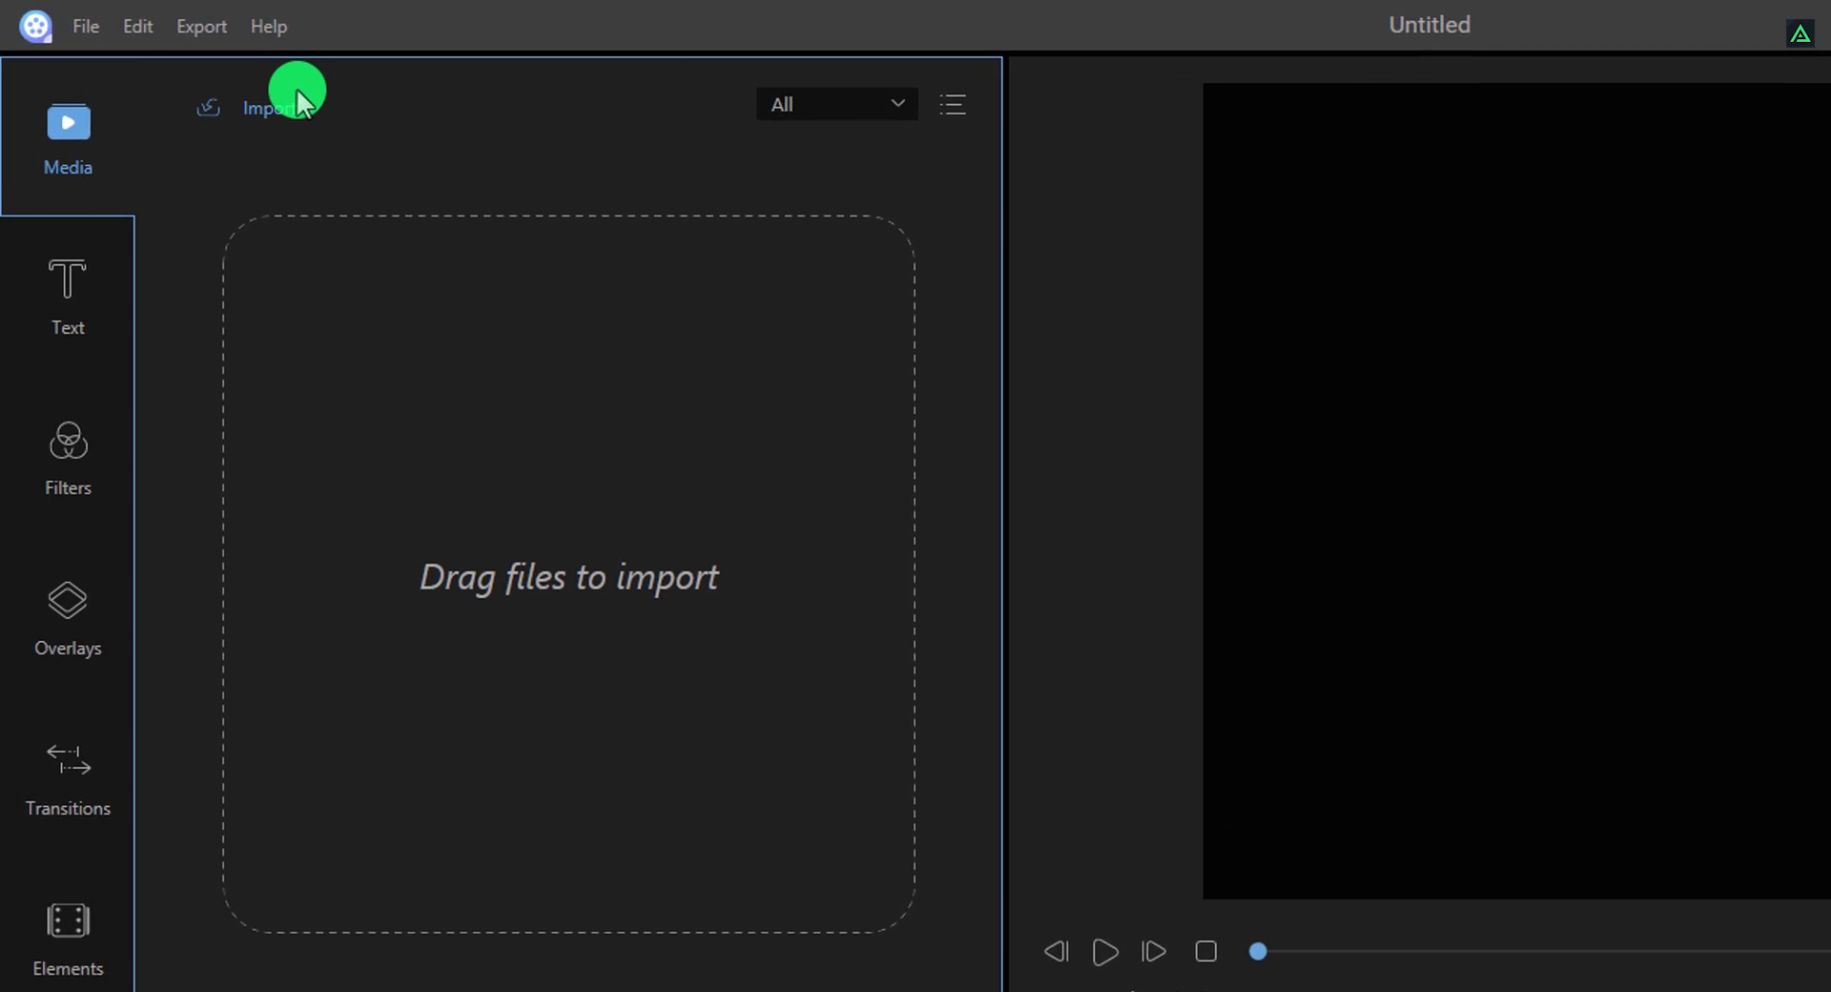
click(298, 96)
click(295, 150)
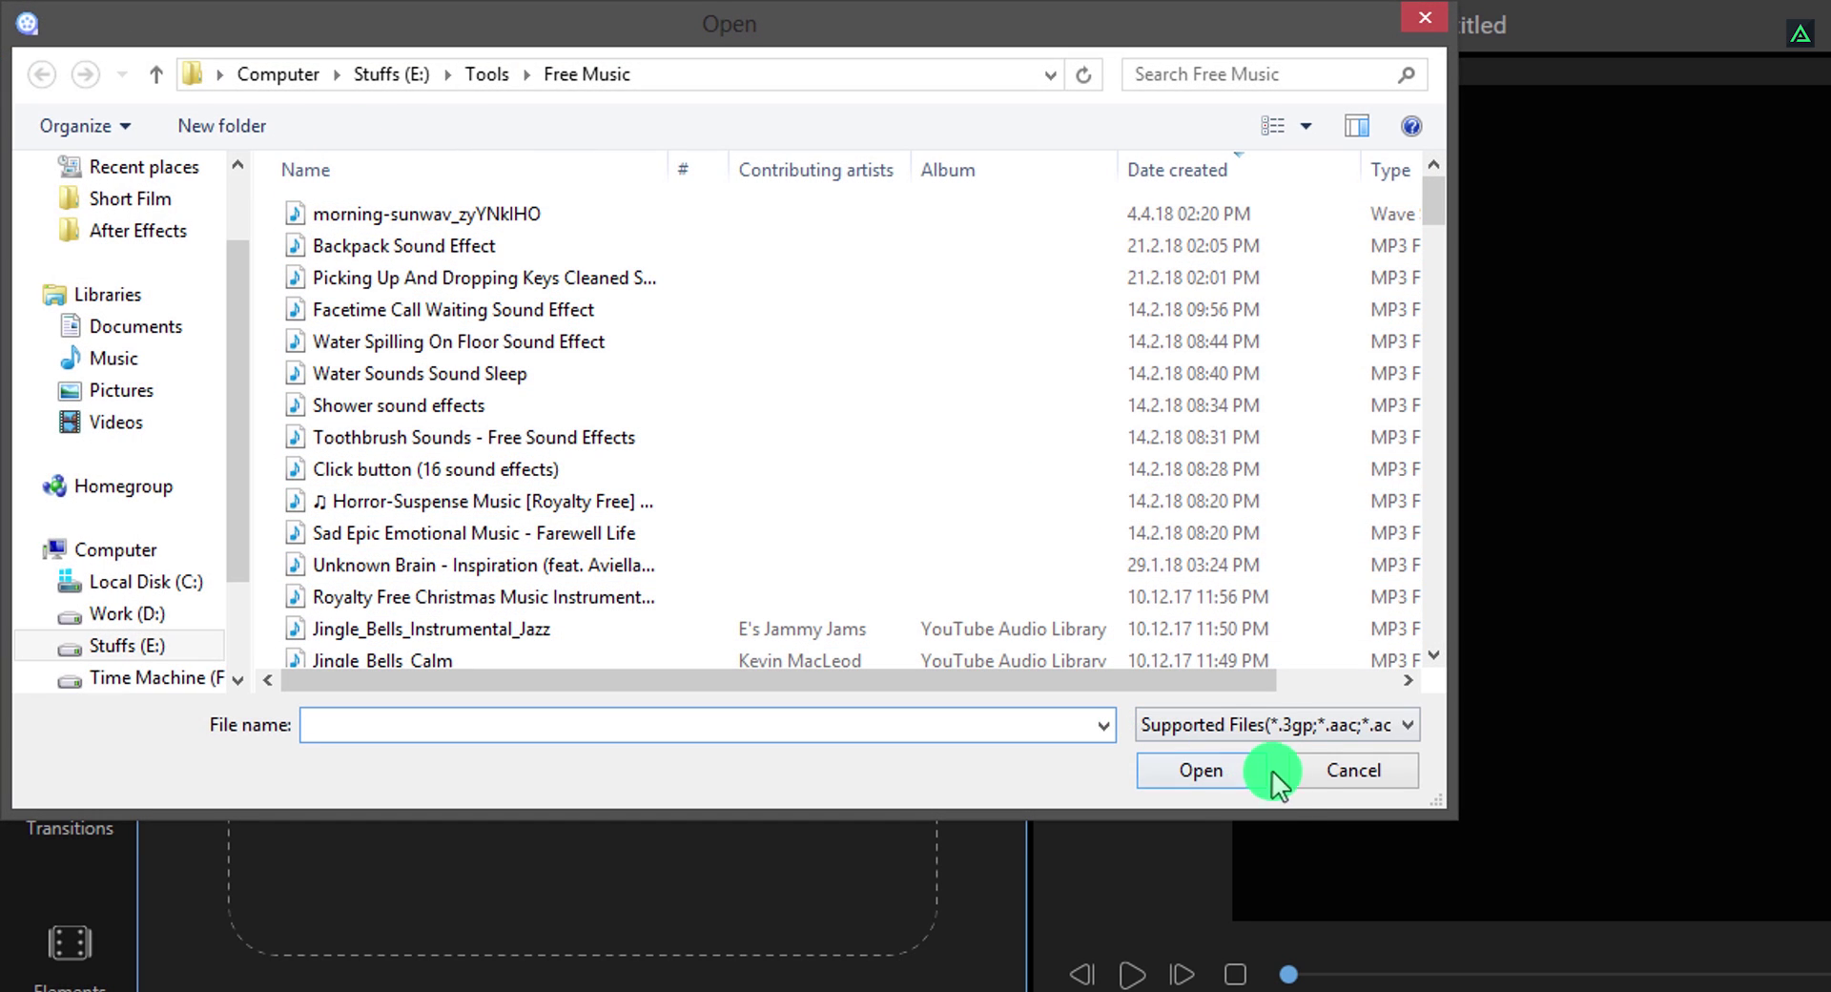
click(1301, 777)
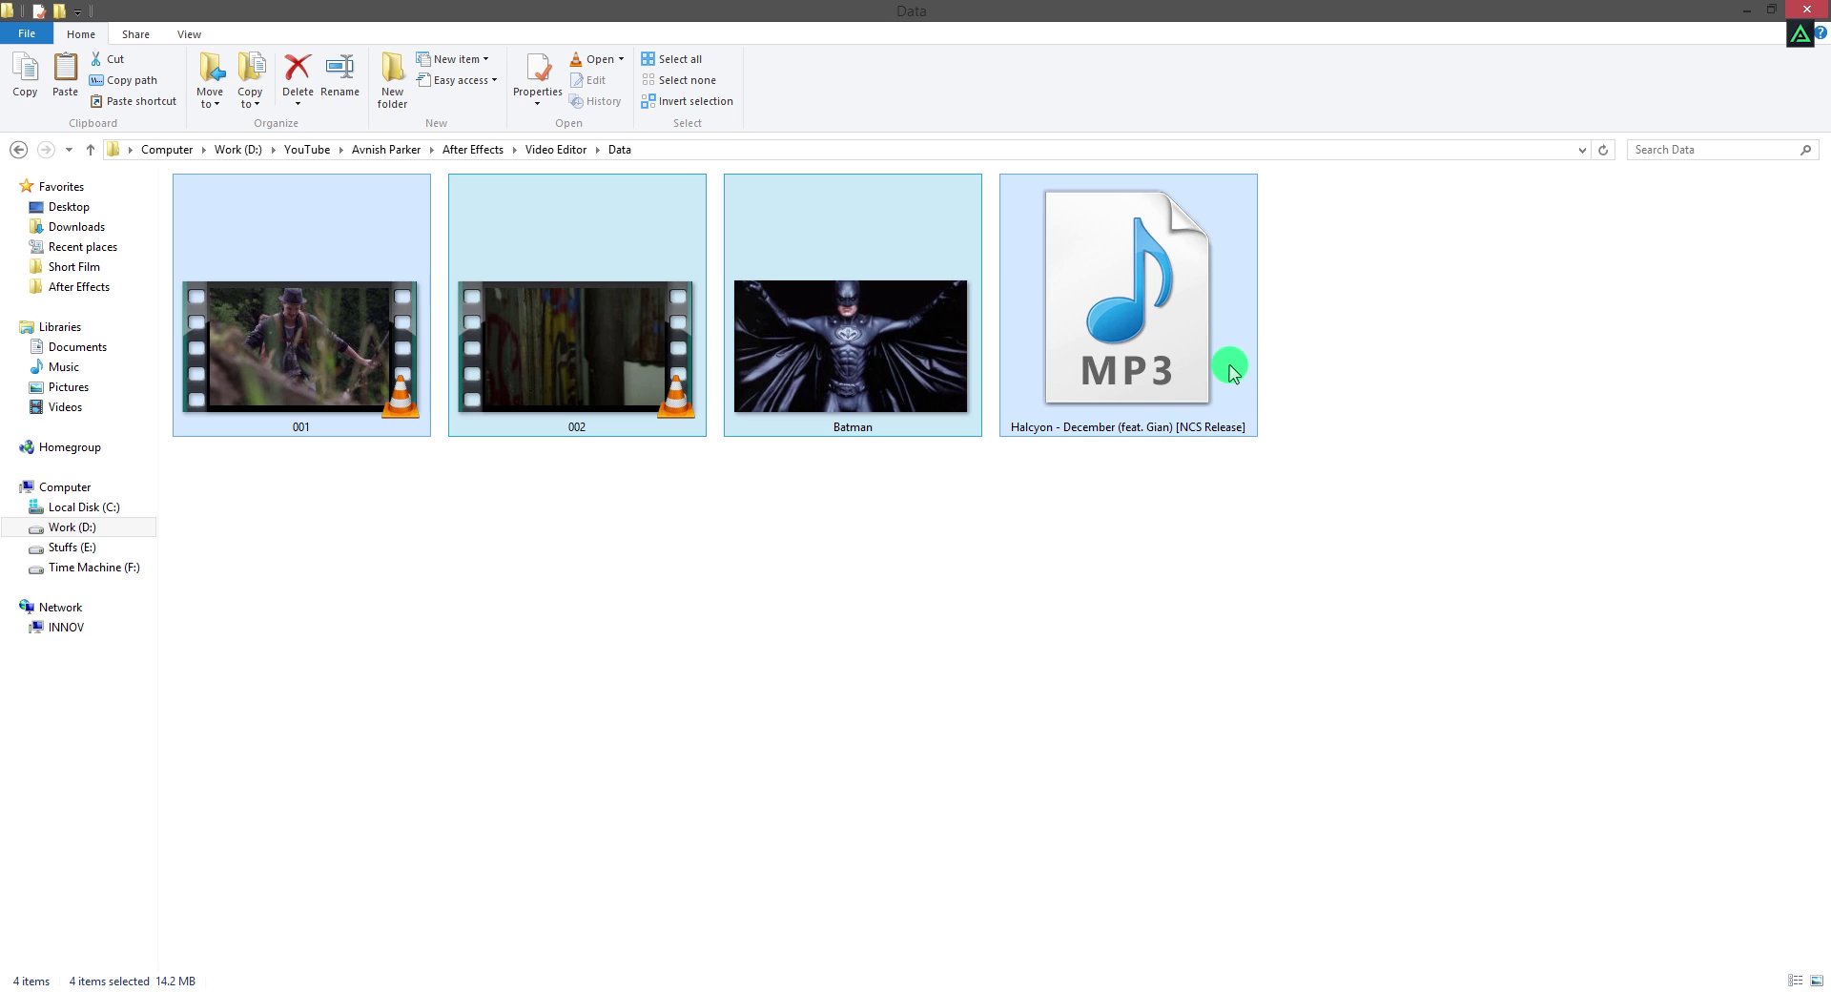
- Drag 001.mp4, 002.mp4, Batman.jpeg and the Halcyon MP3 from Data into the media library
mouse_move(302, 335)
mouse_down()
mouse_move(576, 788)
mouse_move(570, 982)
mouse_move(320, 355)
mouse_up()
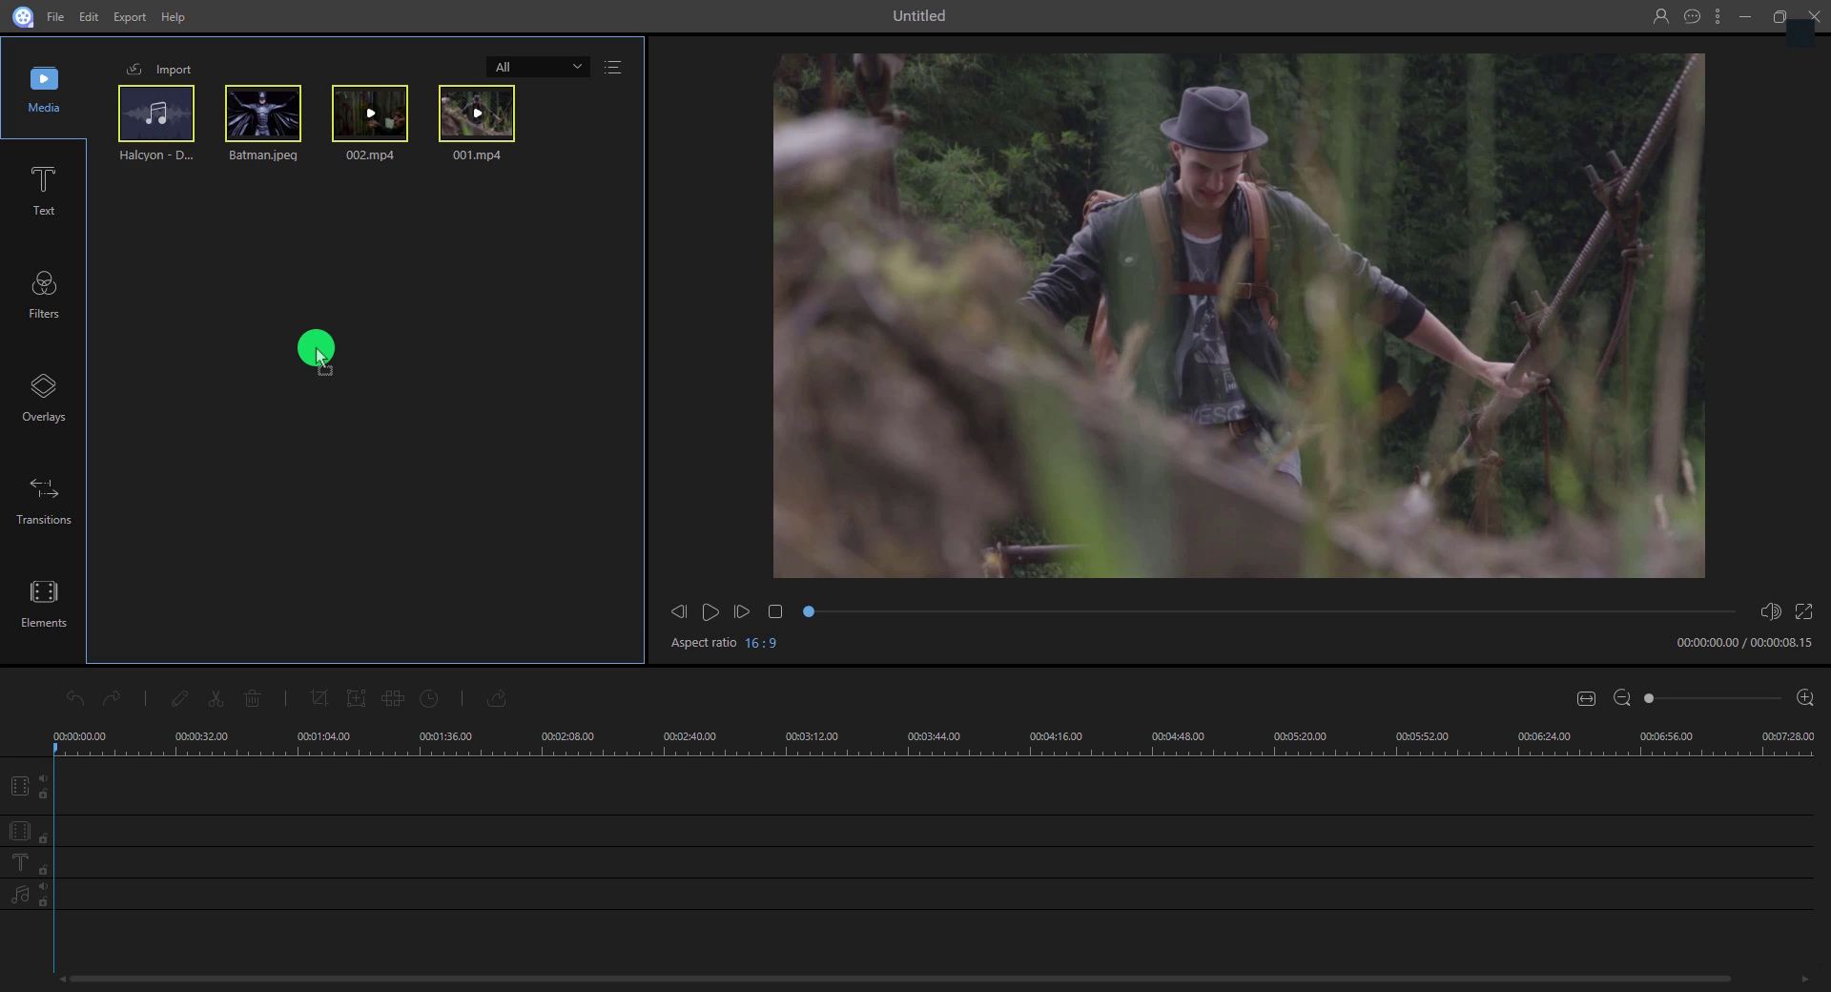
- Place 001.mp4 and then 002.mp4 back to back on the video track
click(318, 355)
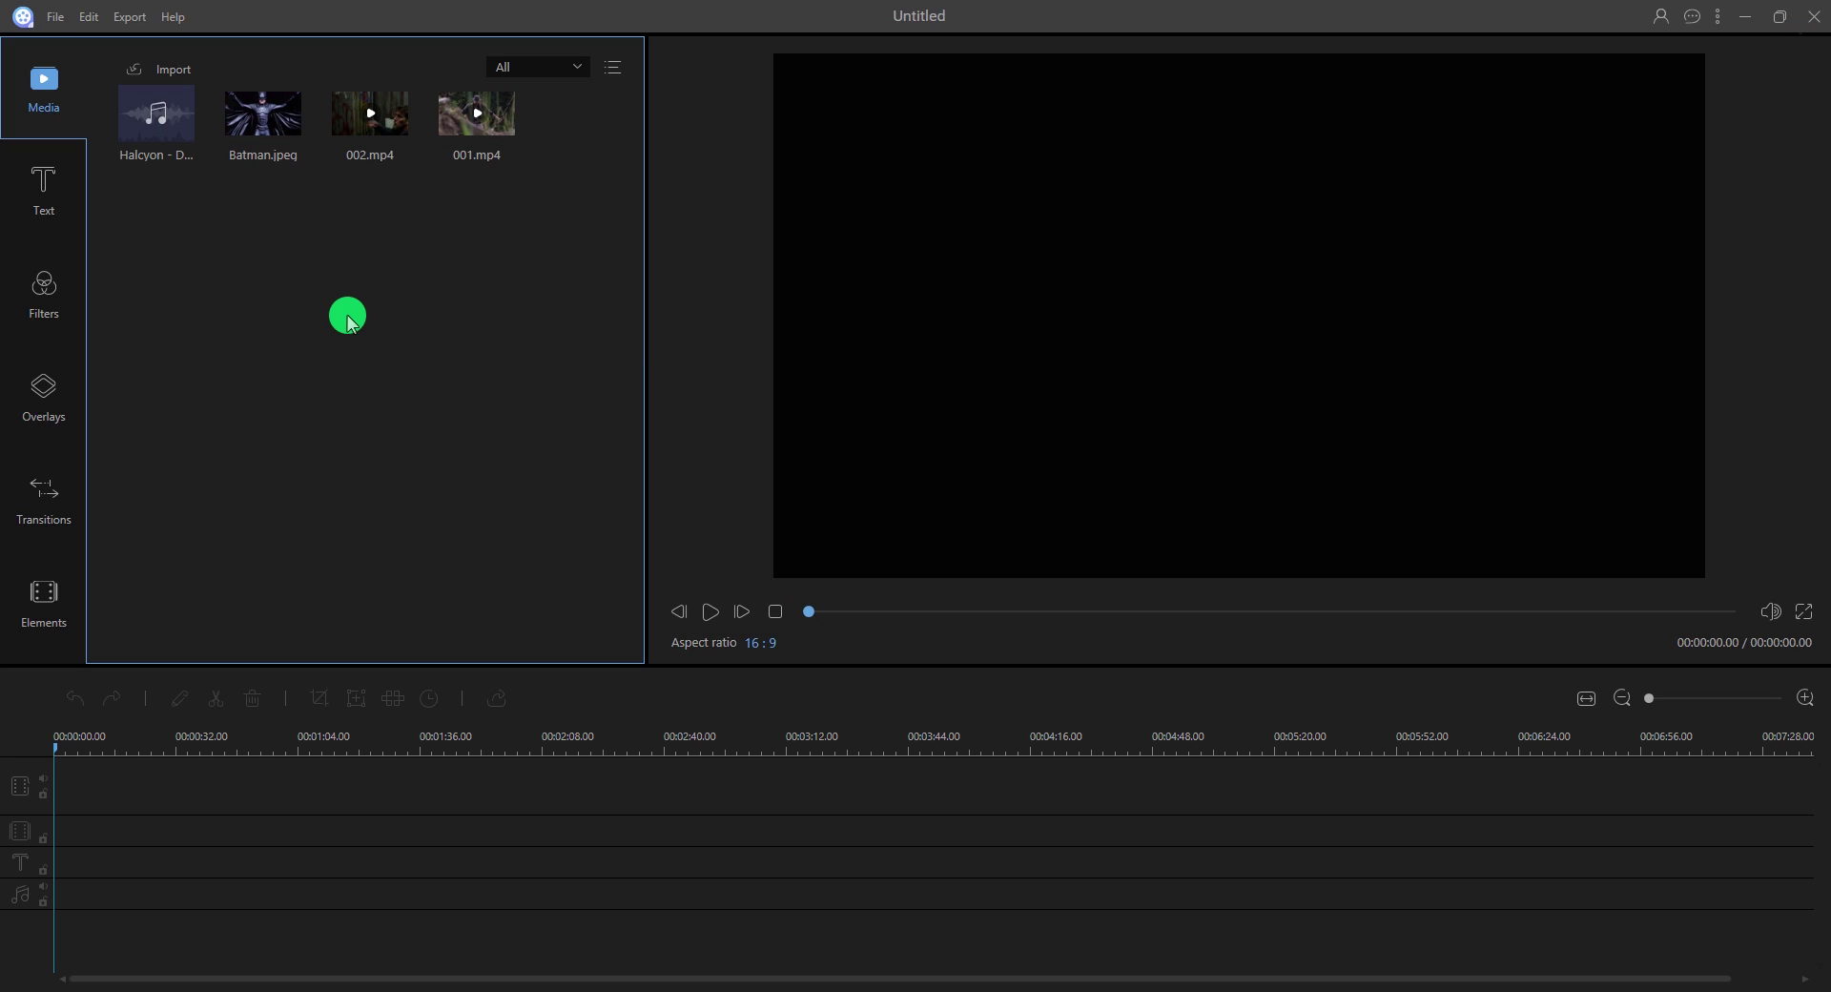
click(460, 116)
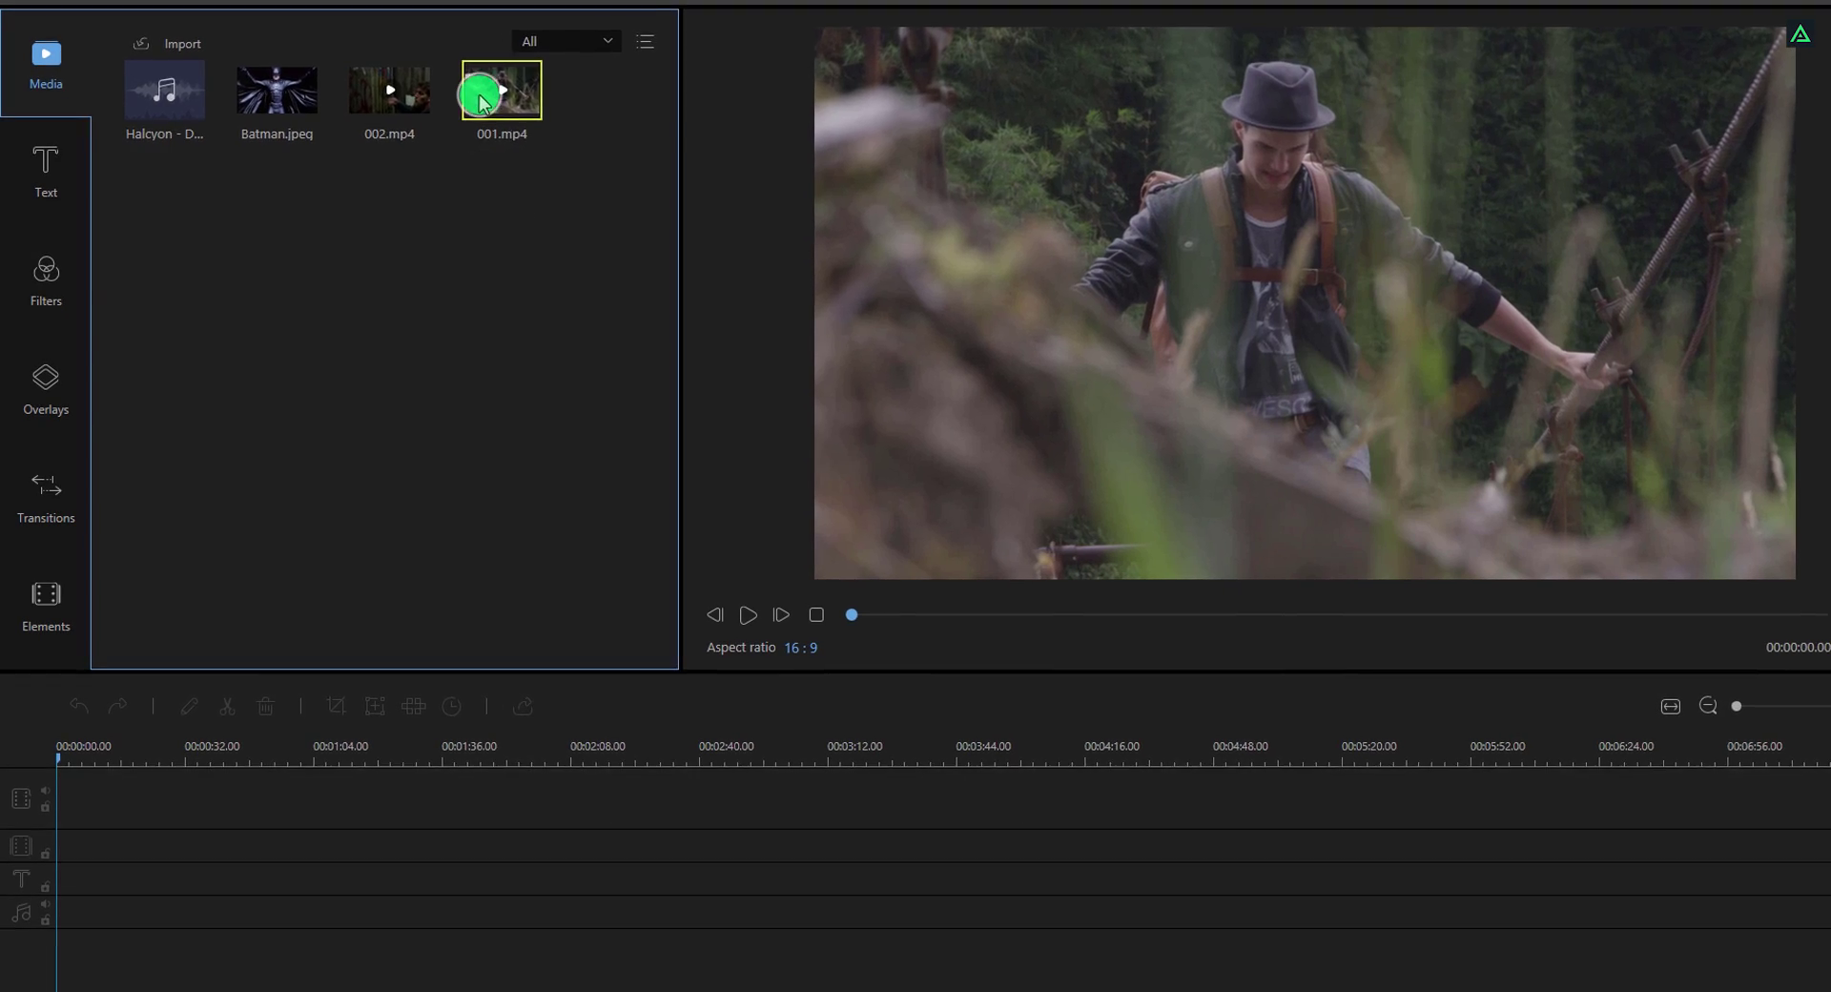
drag(481, 101, 78, 807)
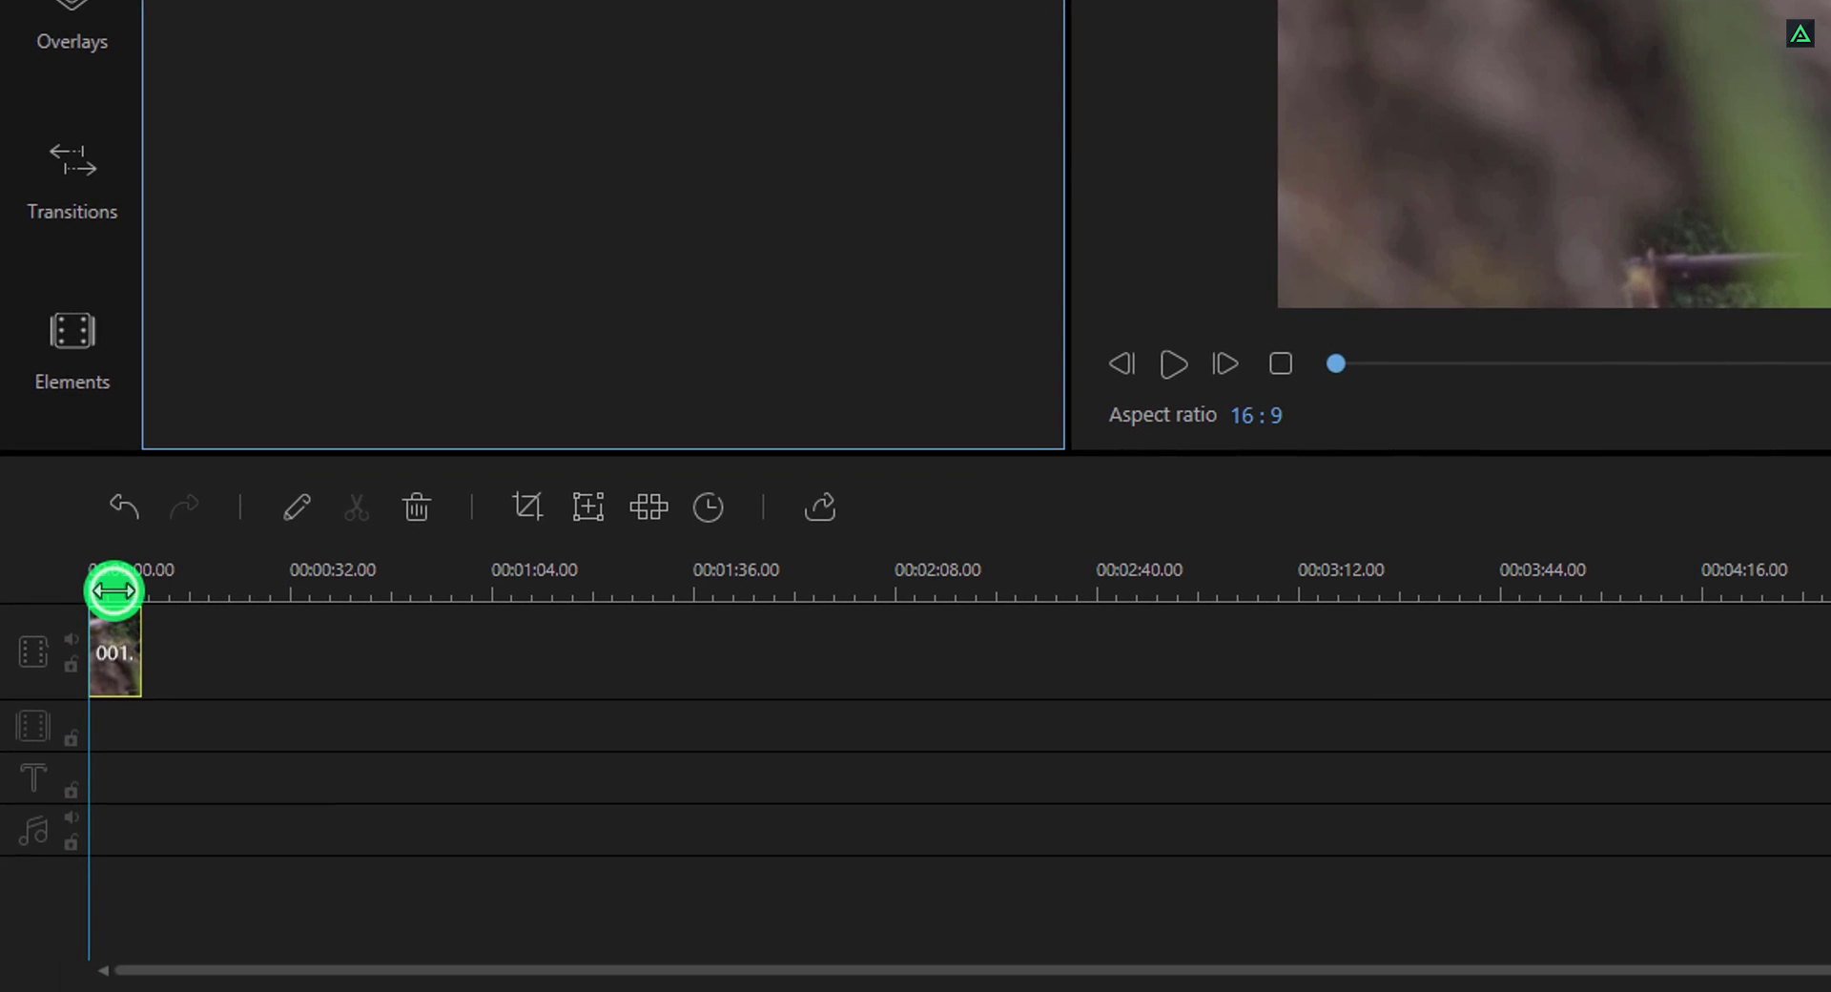
drag(114, 590, 233, 596)
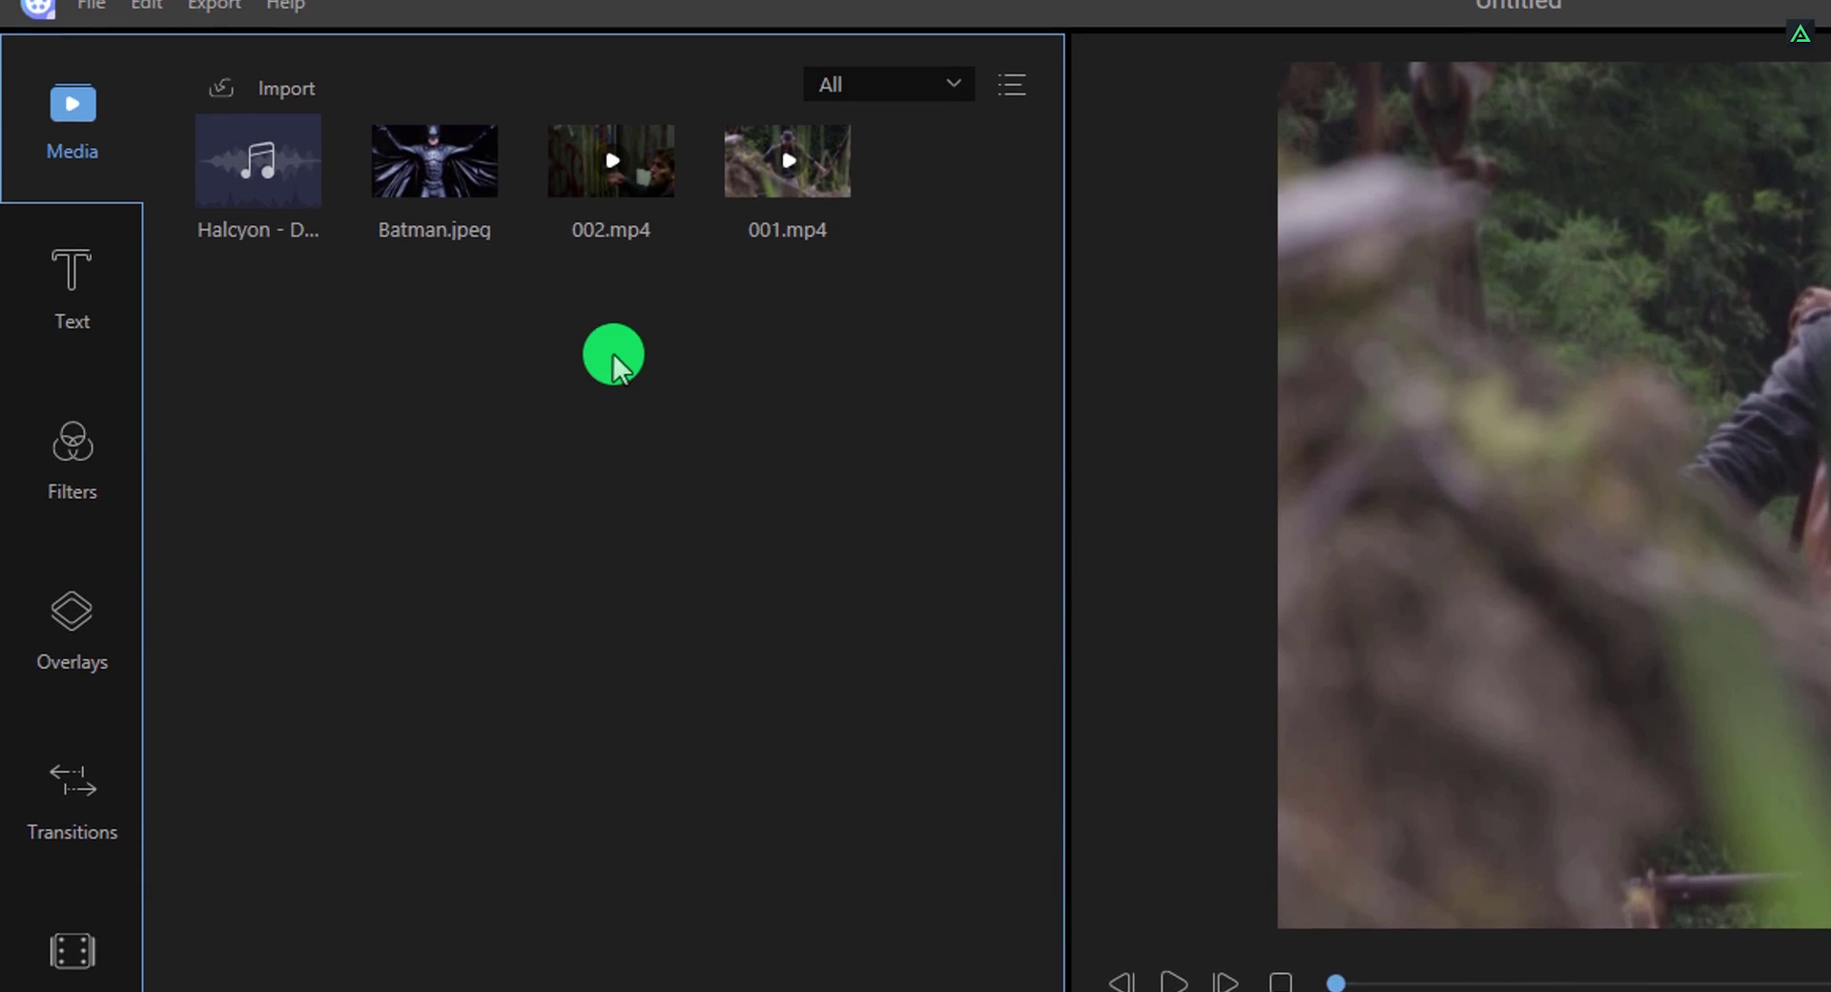
drag(620, 181, 505, 991)
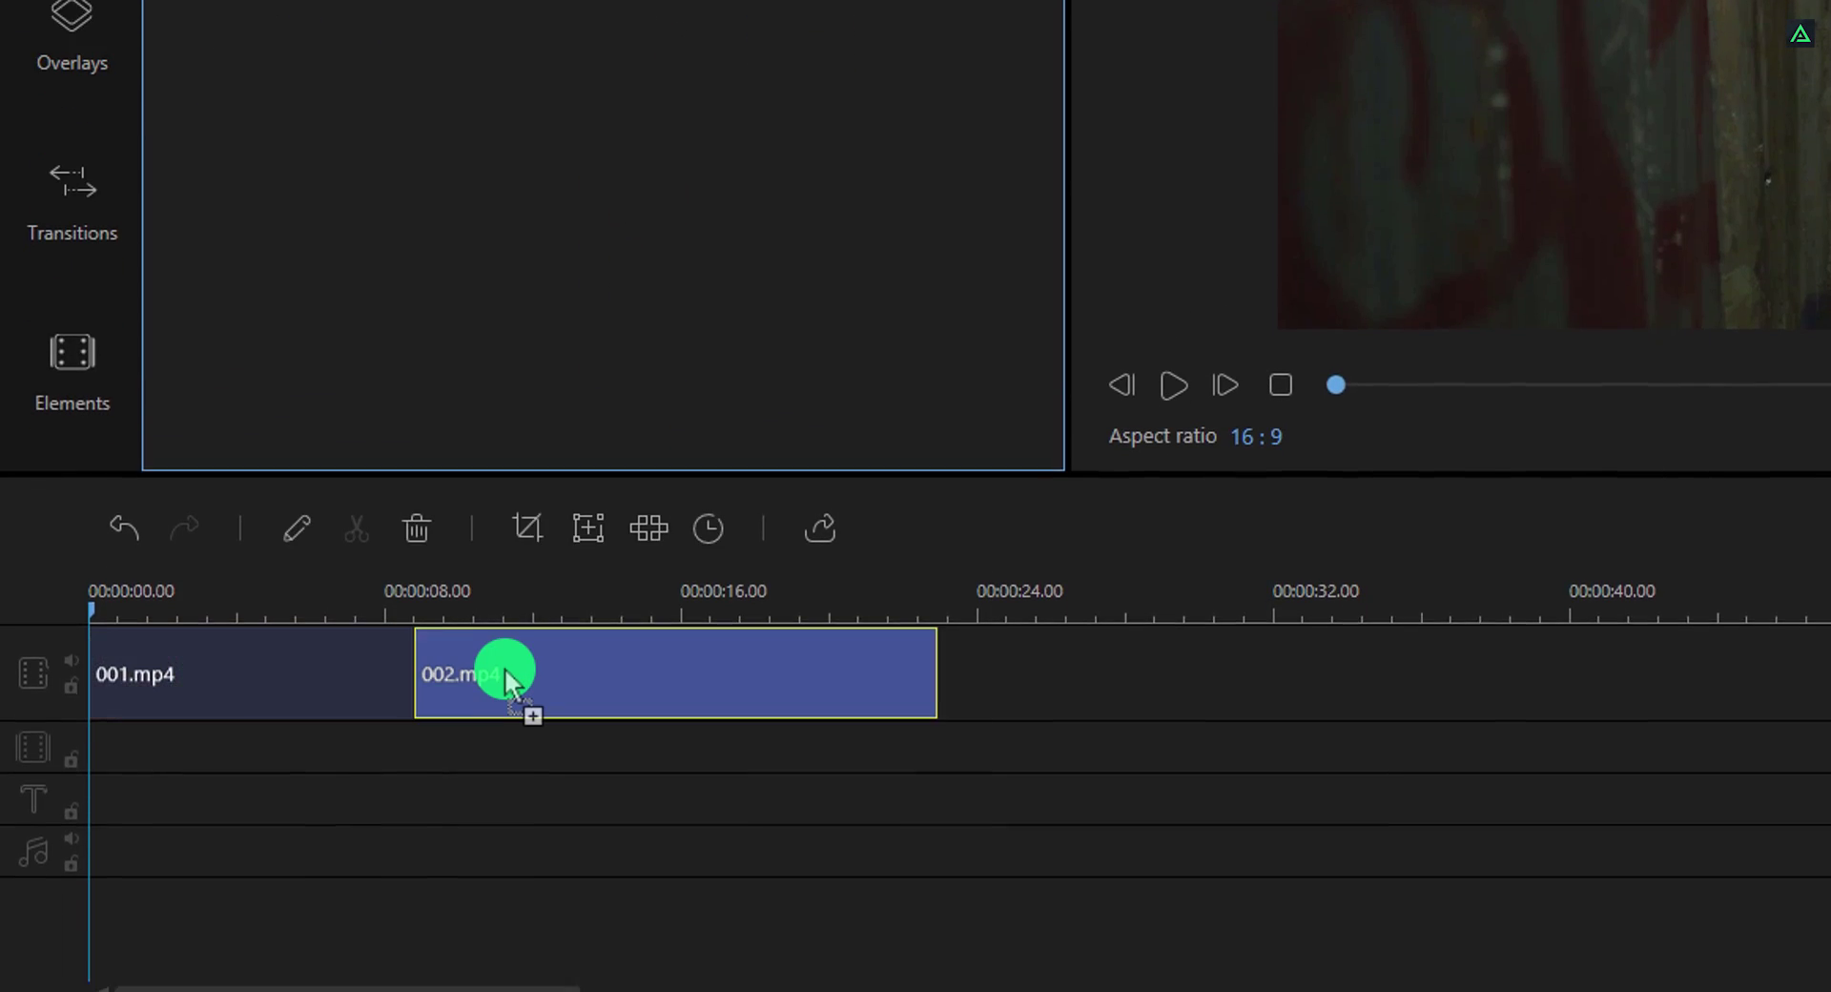
drag(505, 660, 506, 659)
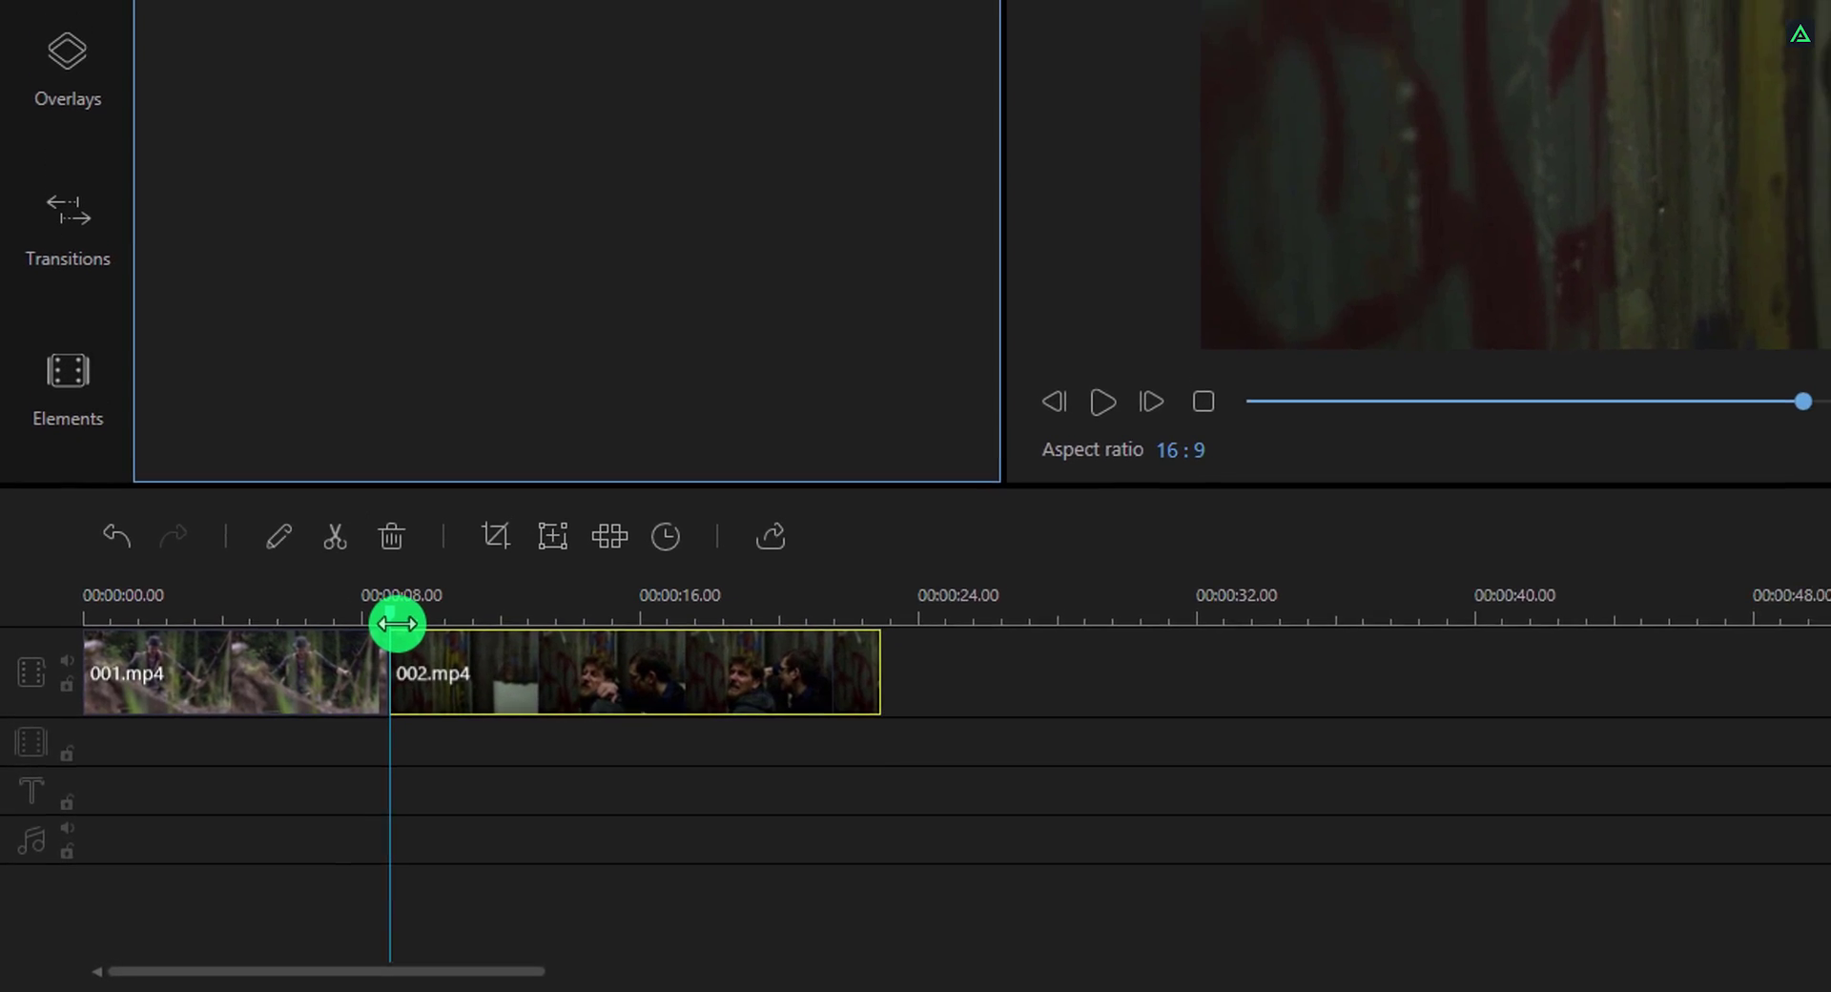
- Put the Halcyon music on the audio track, starting at the beginning of the timeline
drag(180, 20, 58, 887)
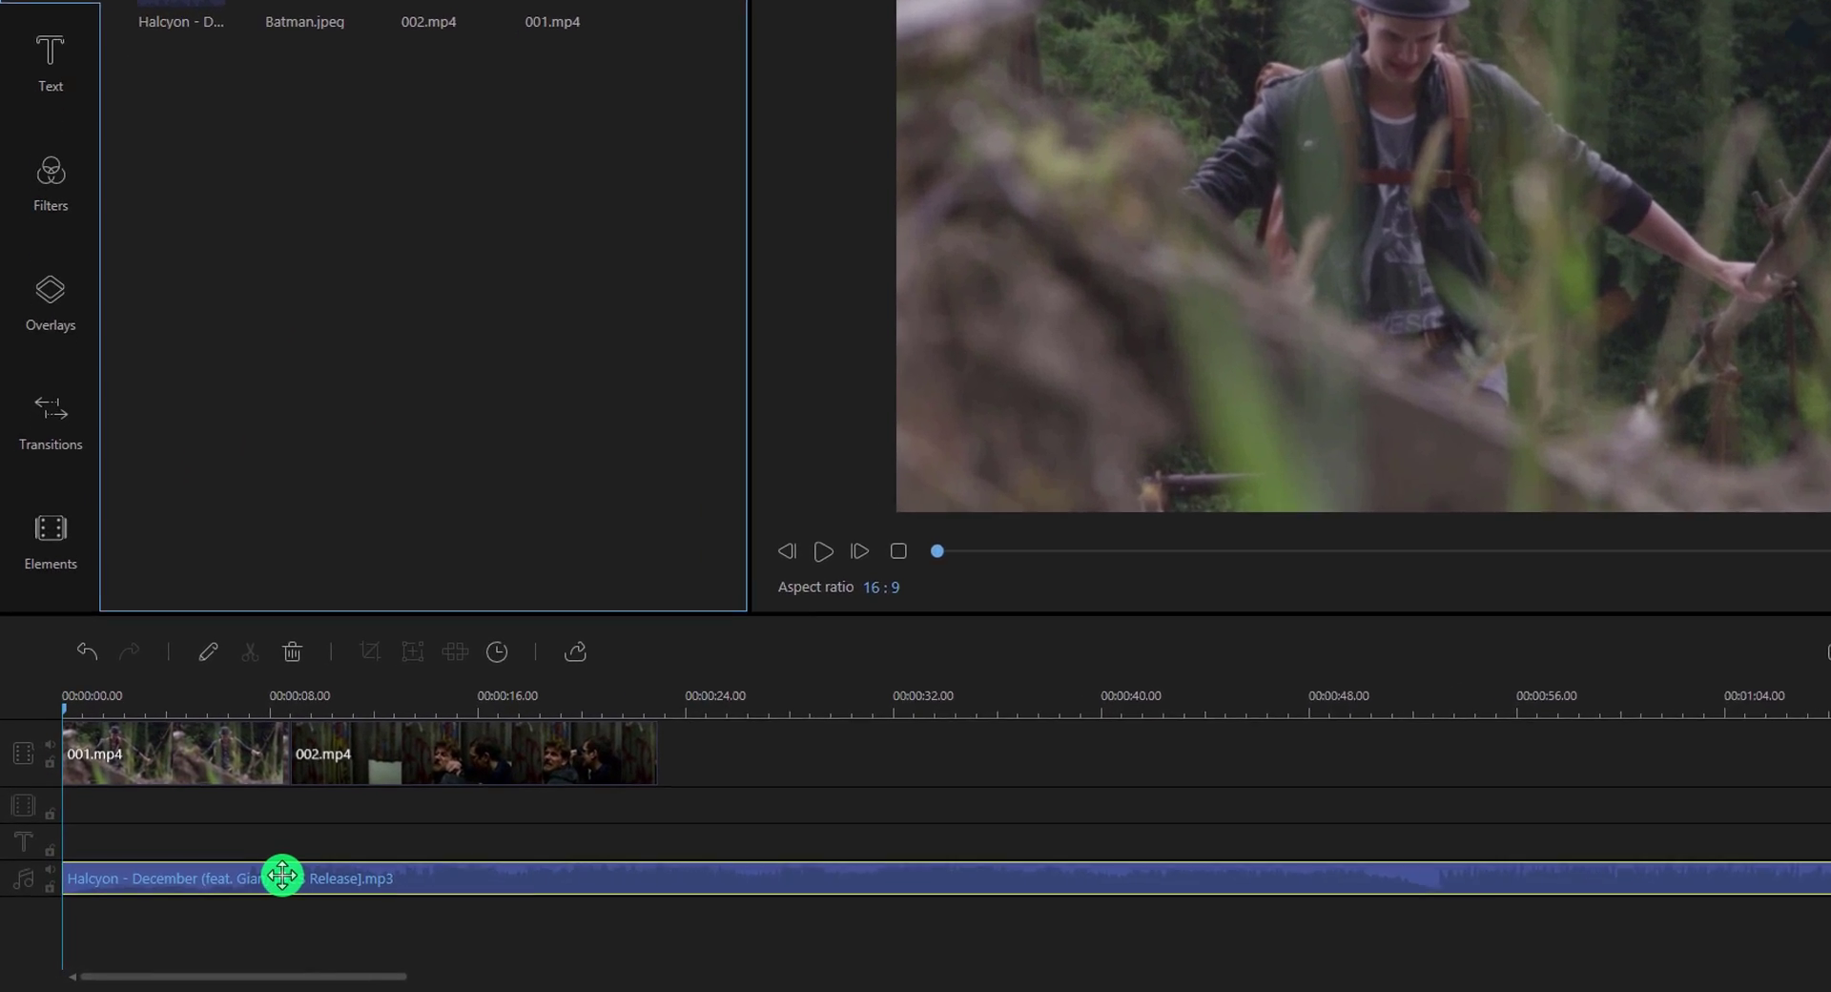
click(213, 896)
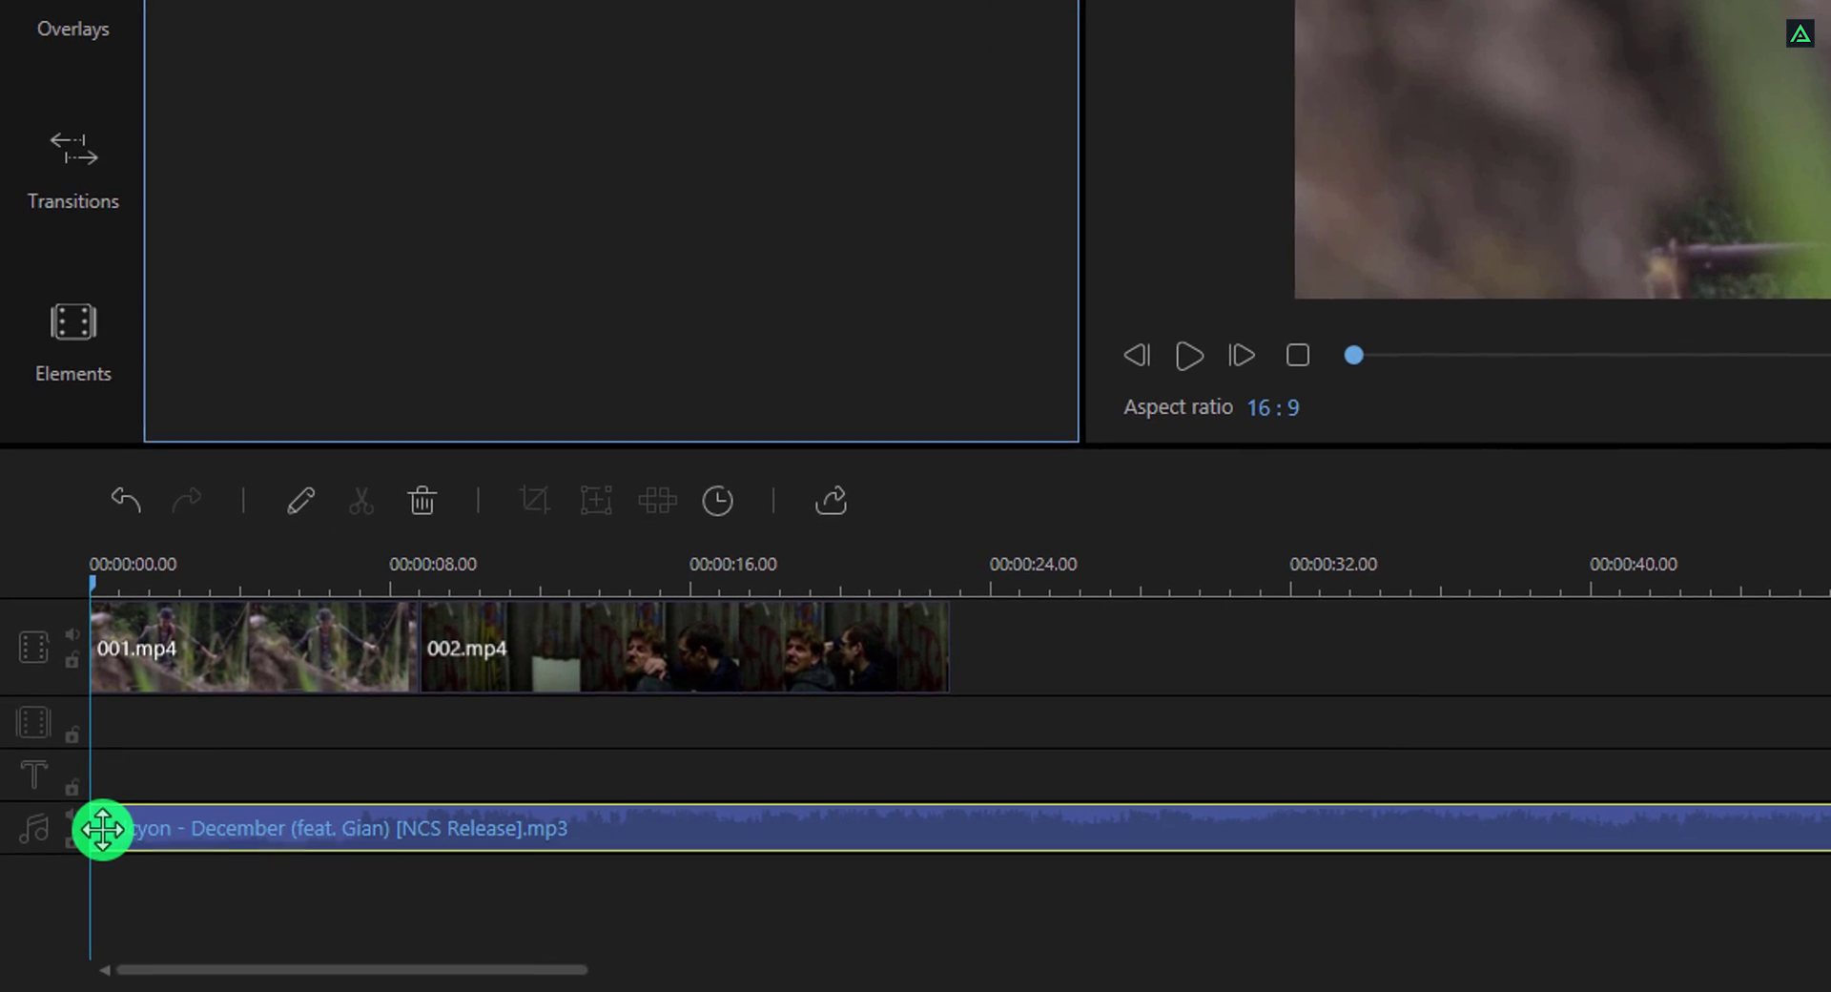
mouse_move(81, 856)
mouse_down()
mouse_move(454, 821)
mouse_move(100, 836)
mouse_up()
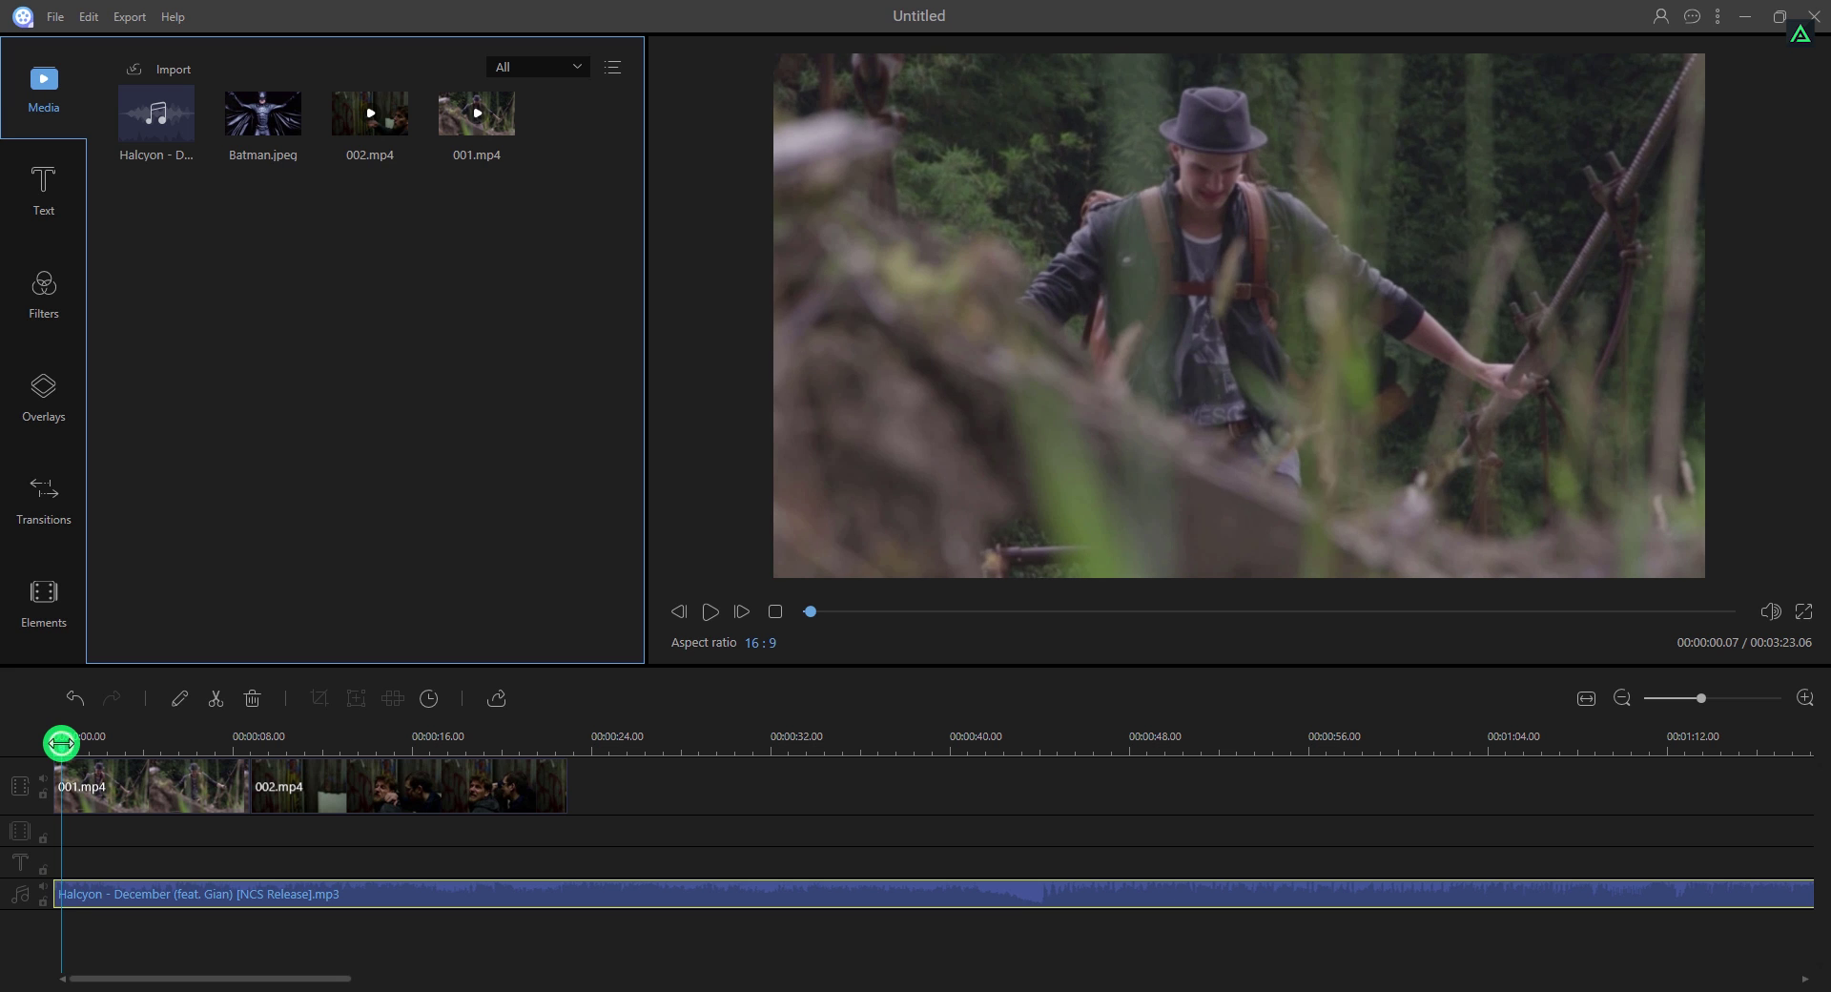
- Split 001.mp4 at about 00:00:04.10 and delete its trailing piece
click(61, 742)
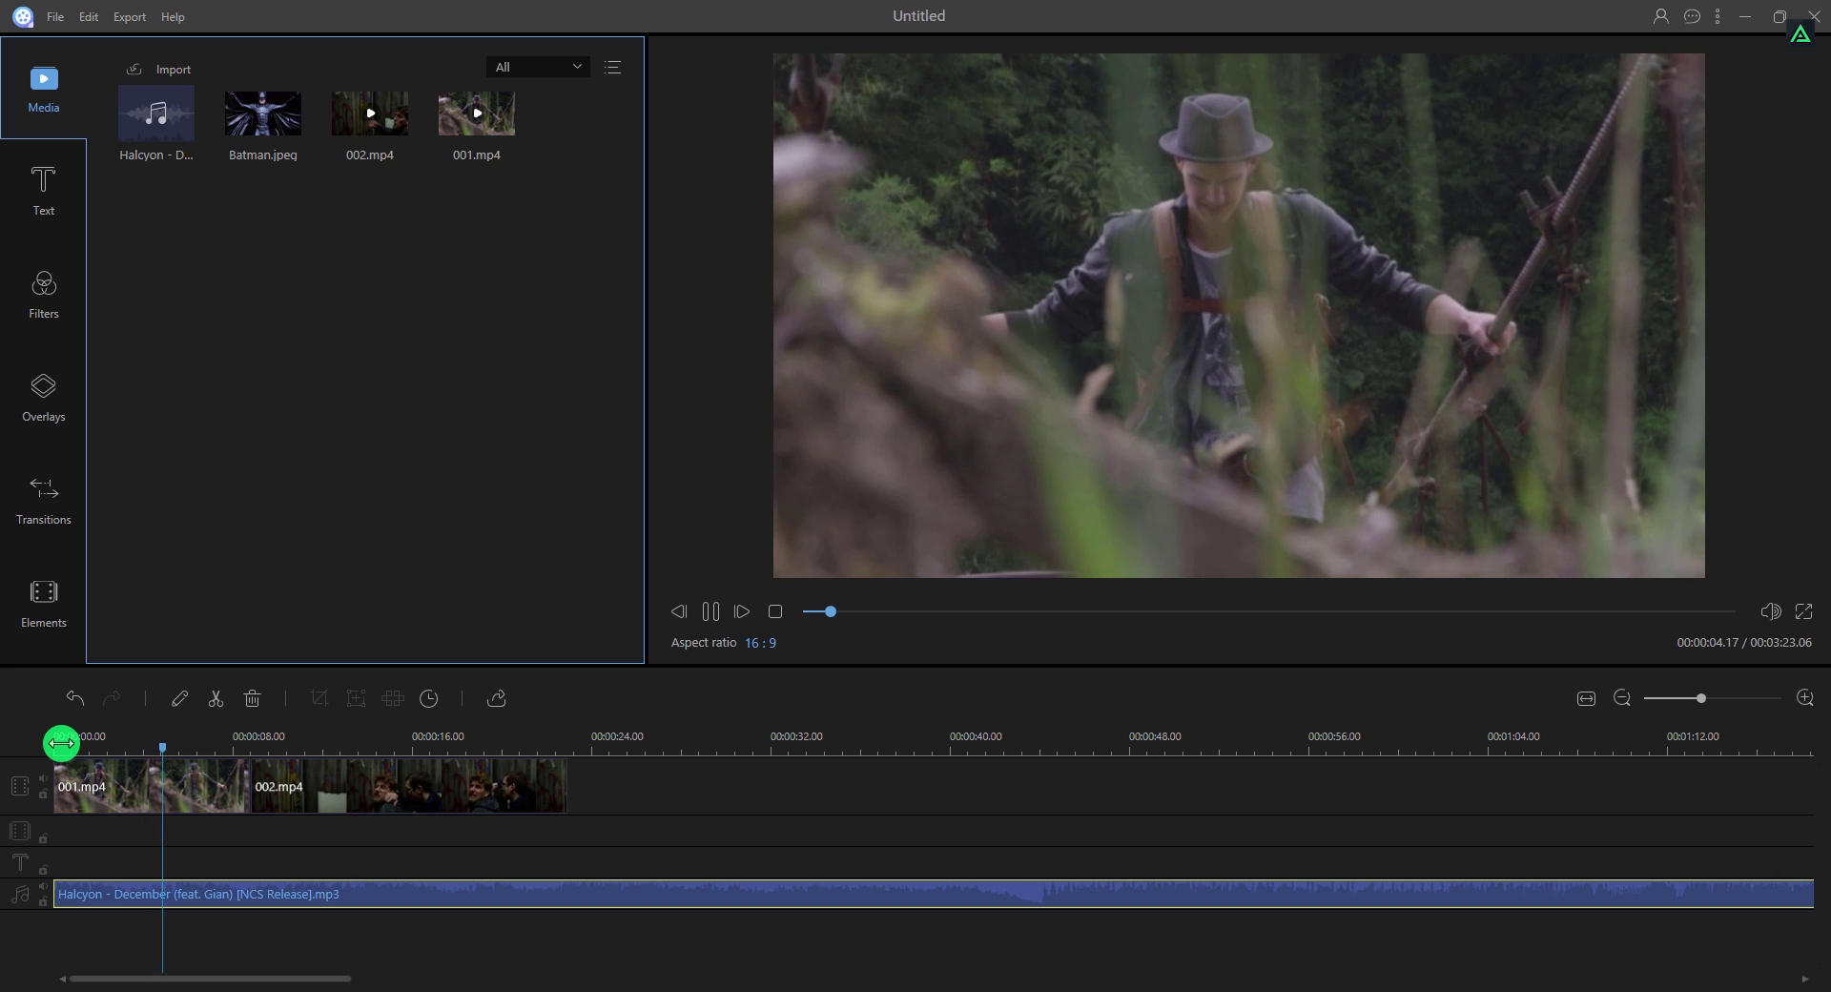
key(space)
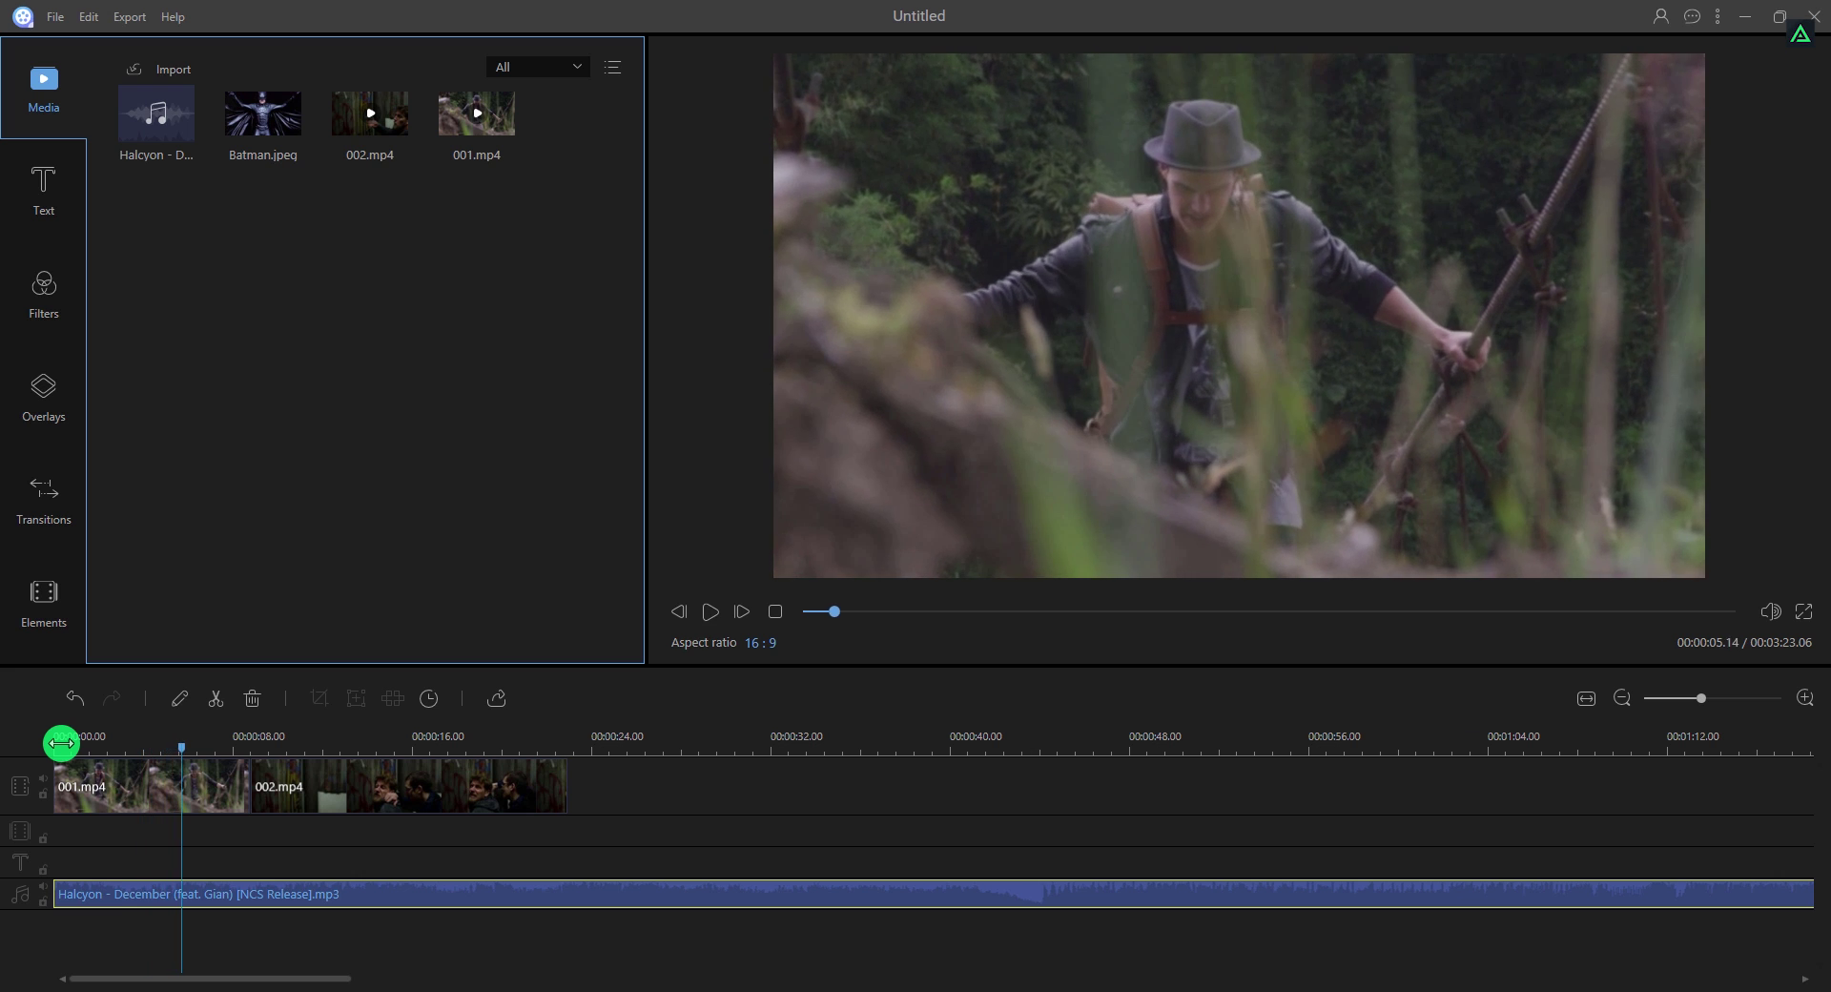
click(155, 746)
click(180, 791)
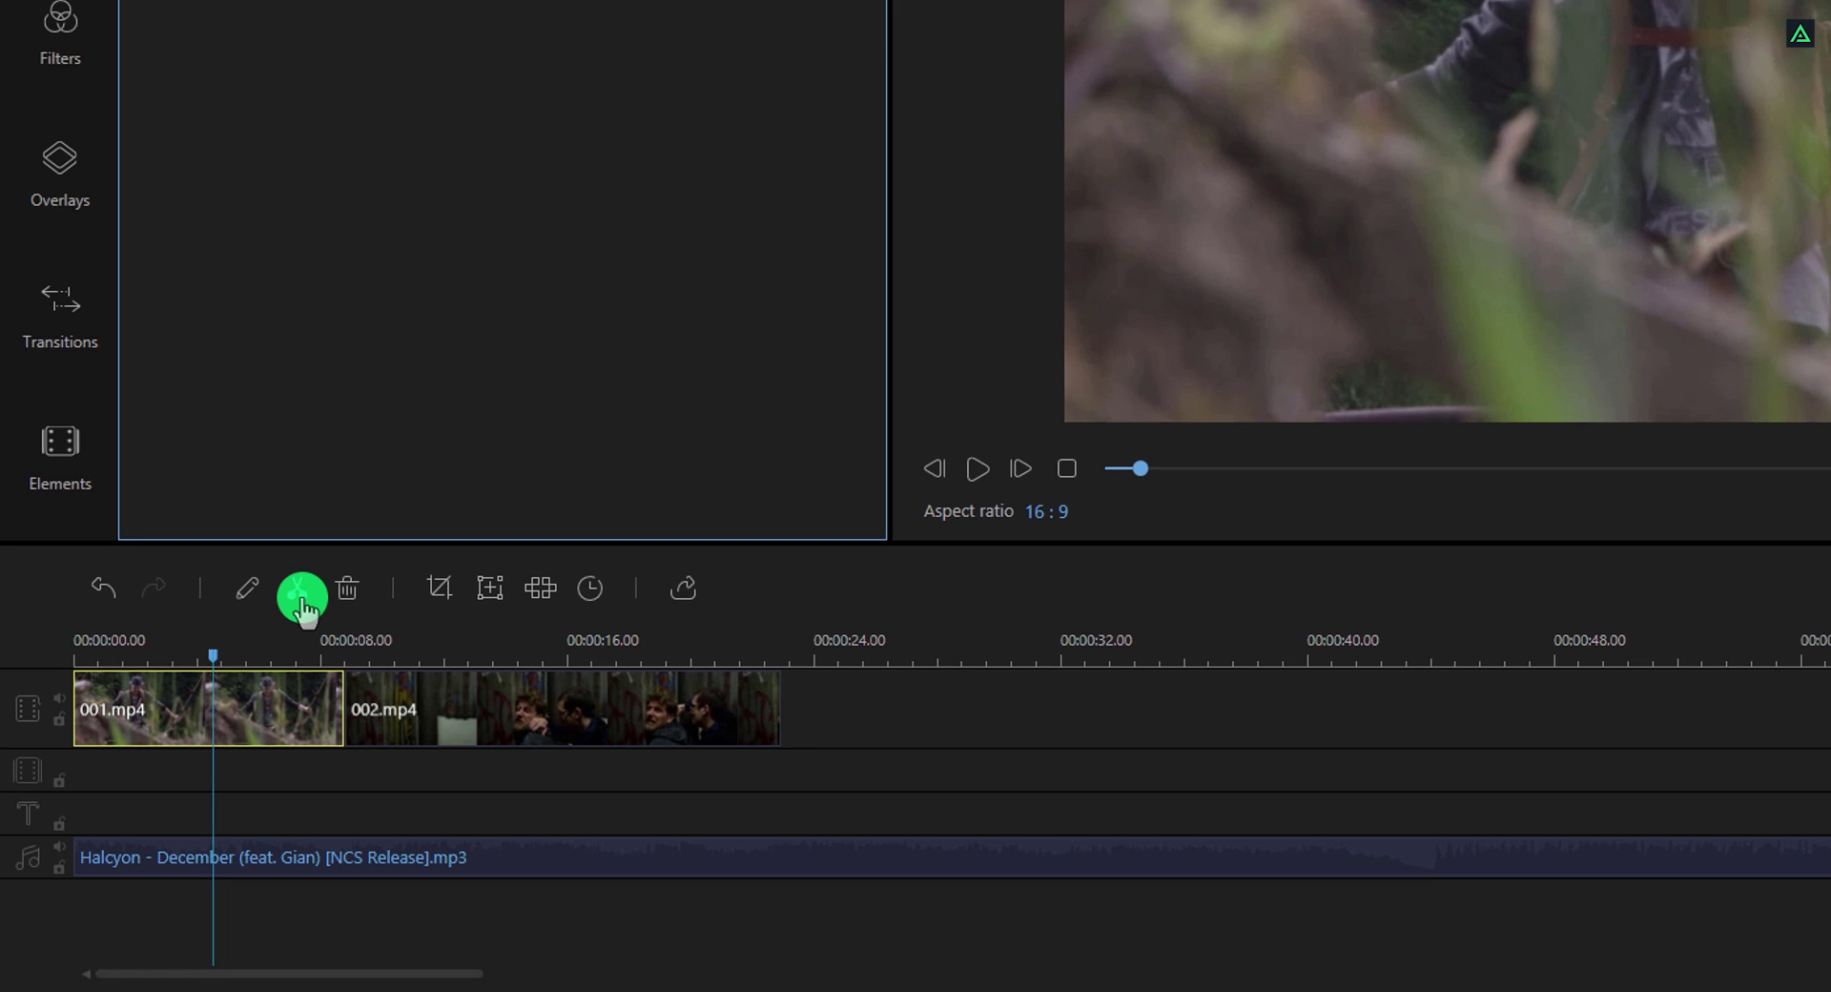
click(302, 598)
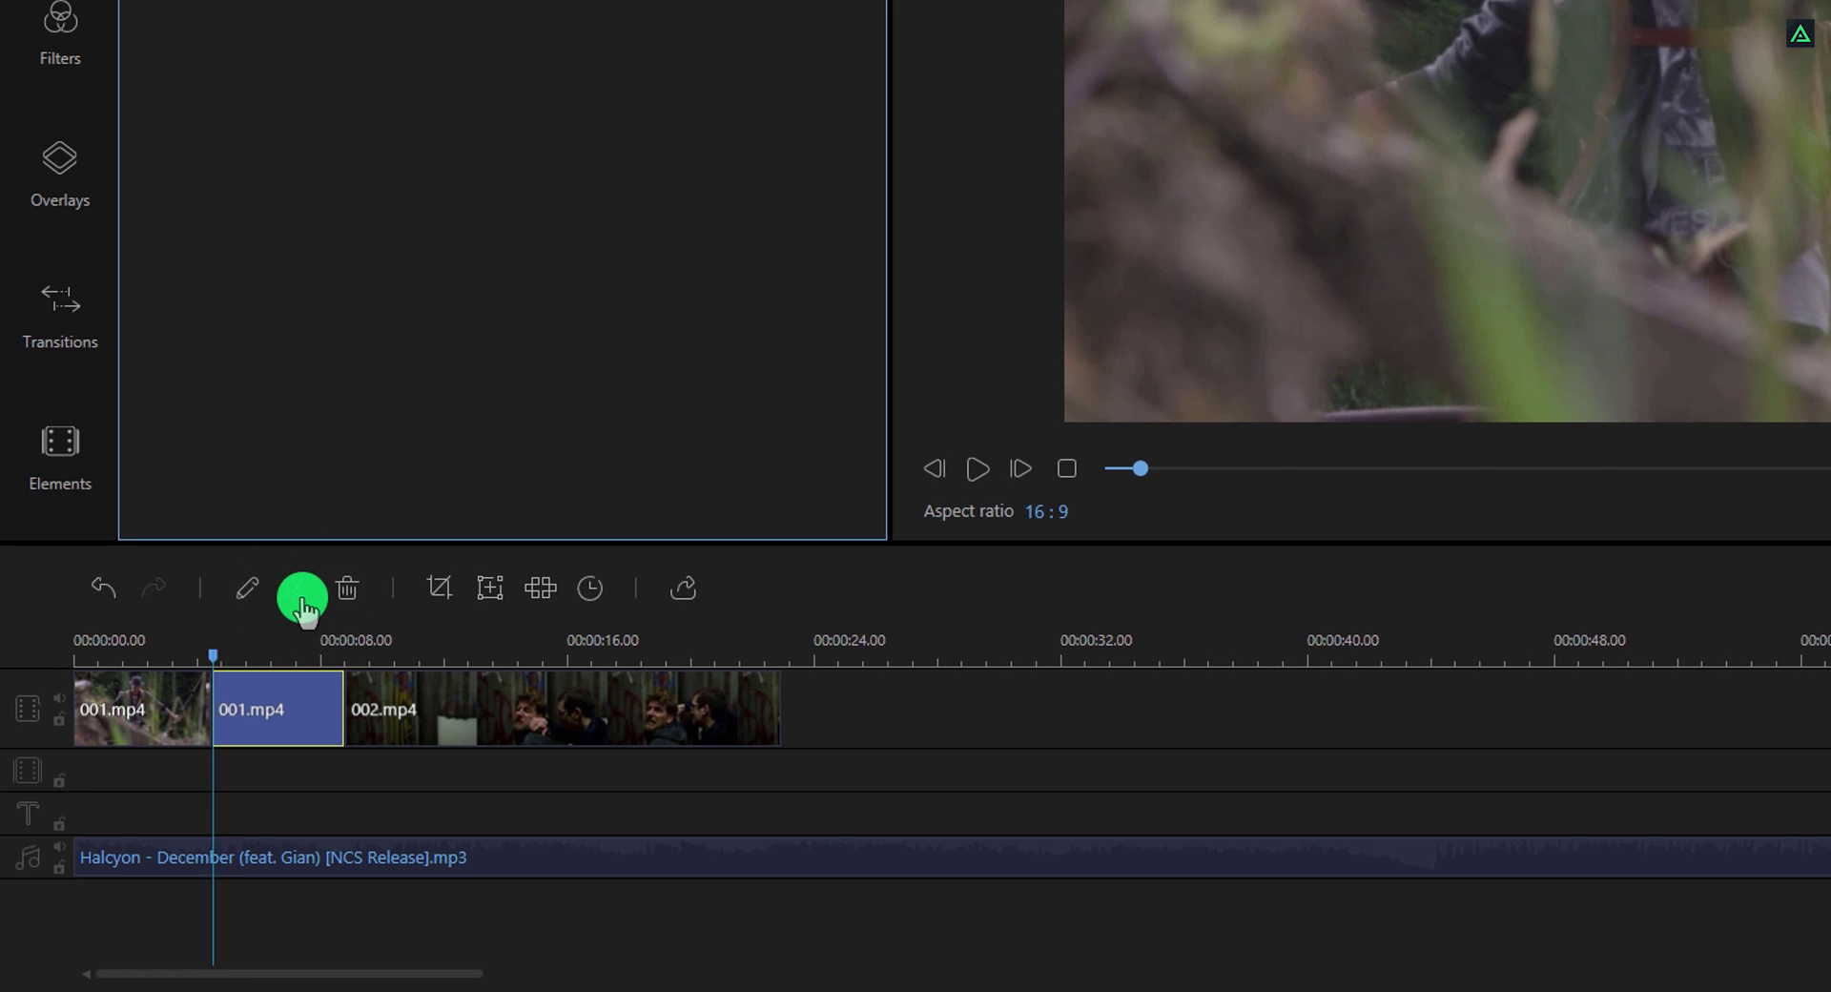
click(269, 718)
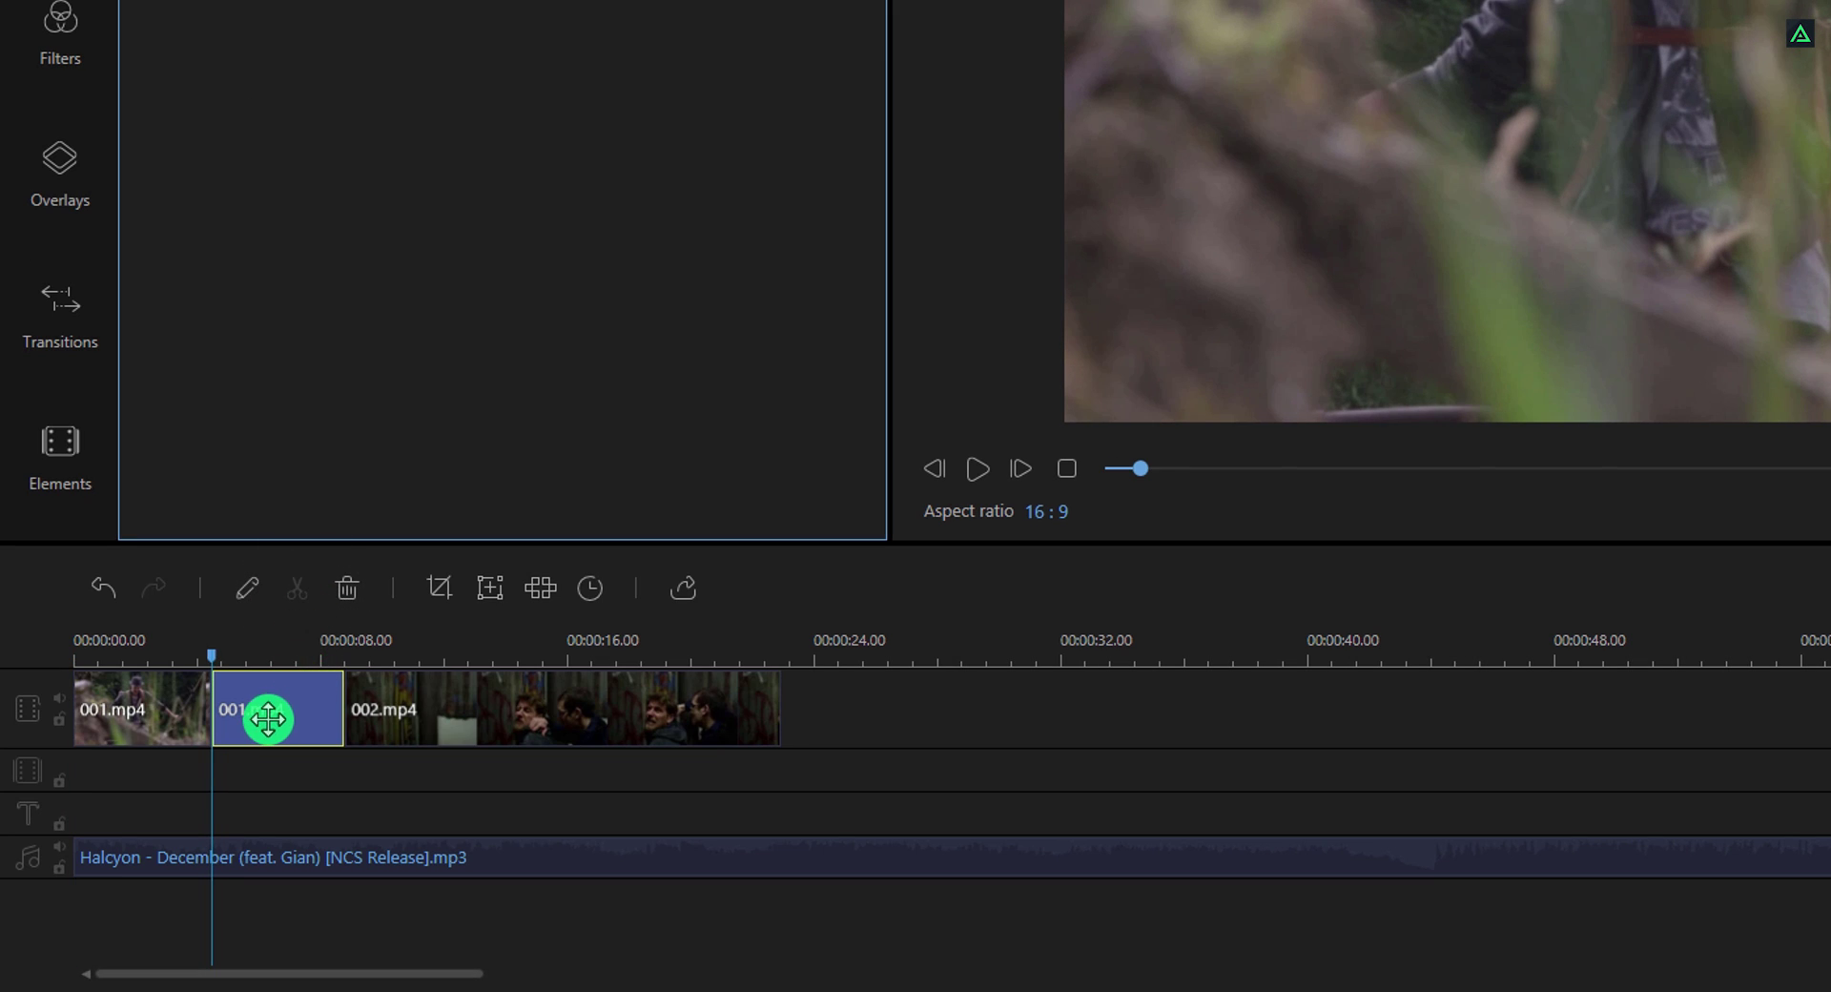
click(346, 591)
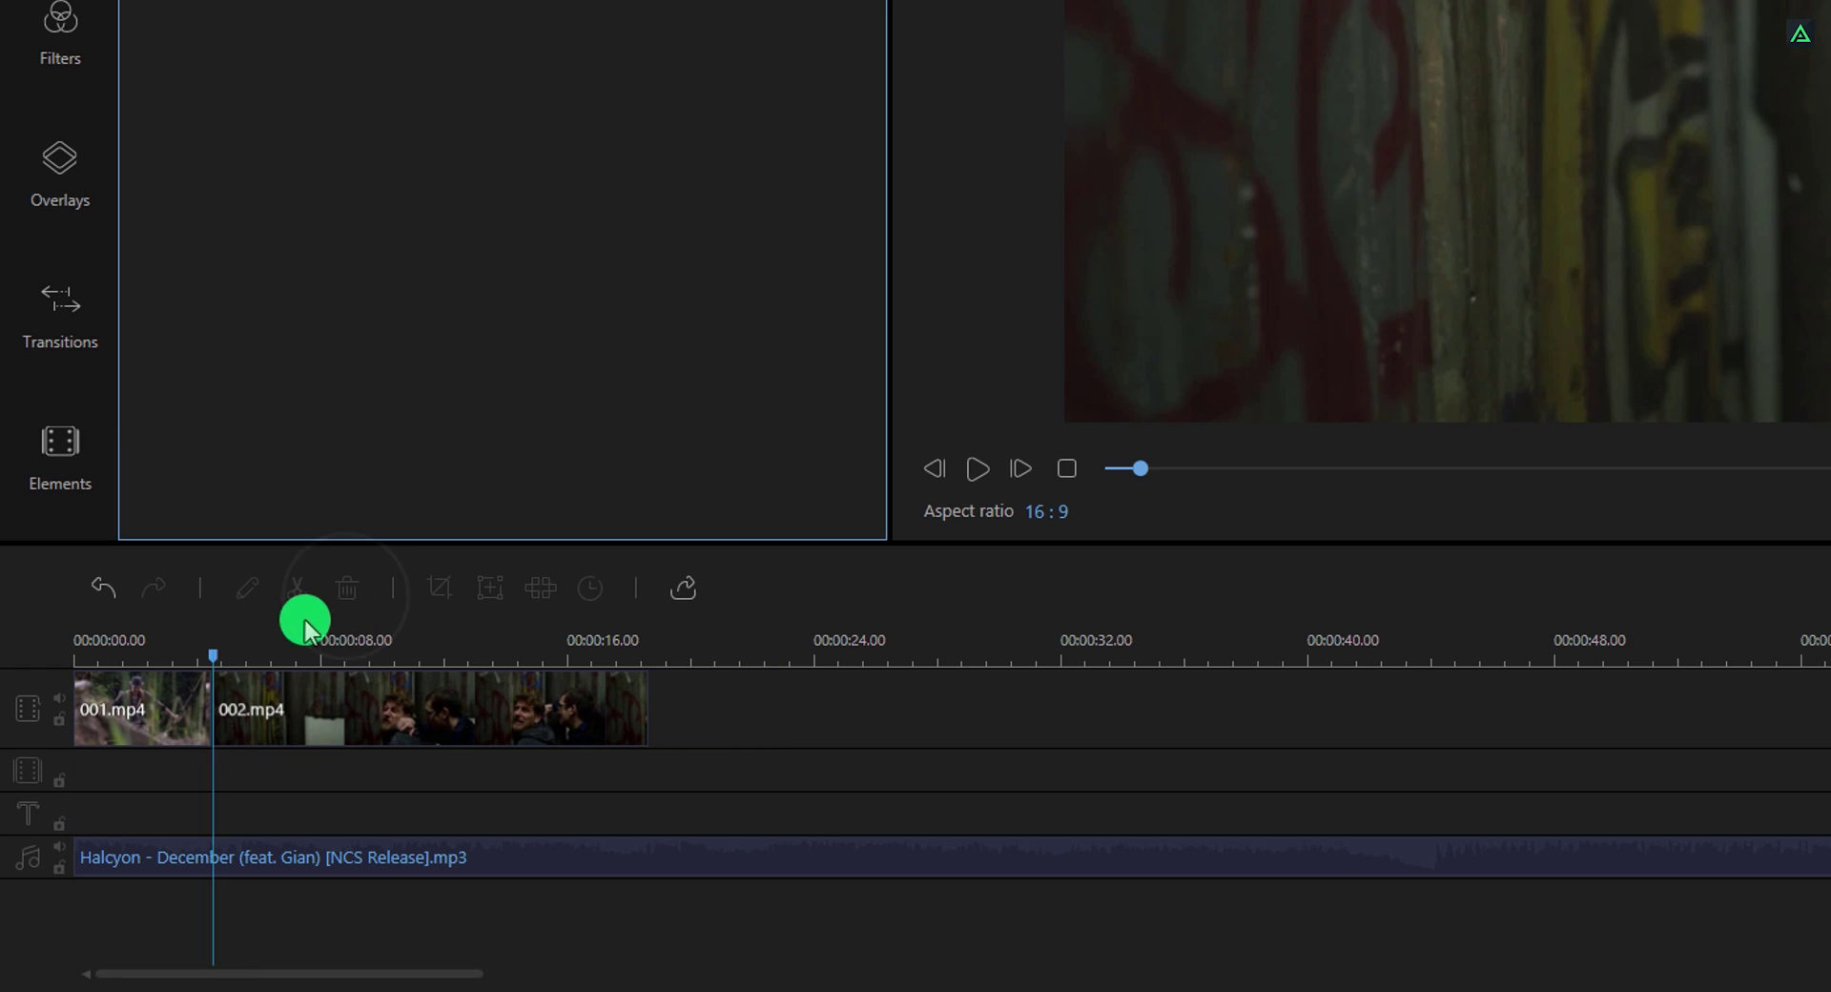
click(157, 702)
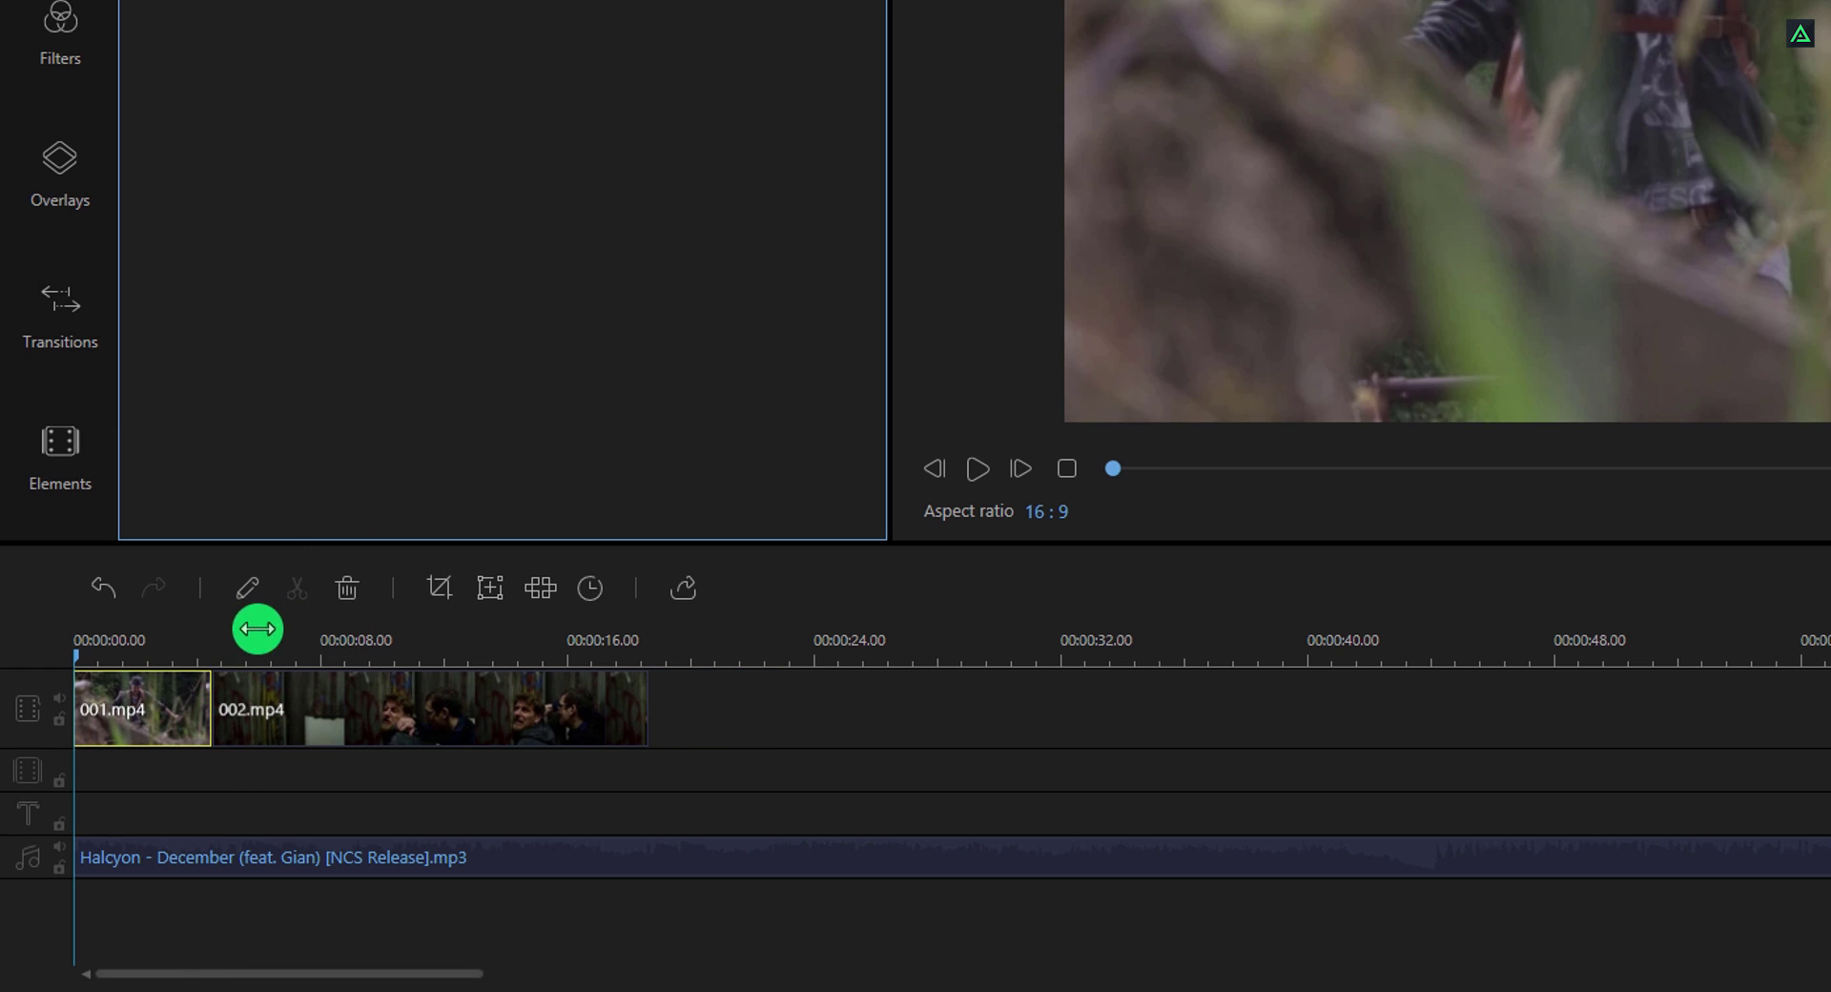
- Set 001.mp4 to contrast 23, saturation −77 and brightness −8
click(247, 588)
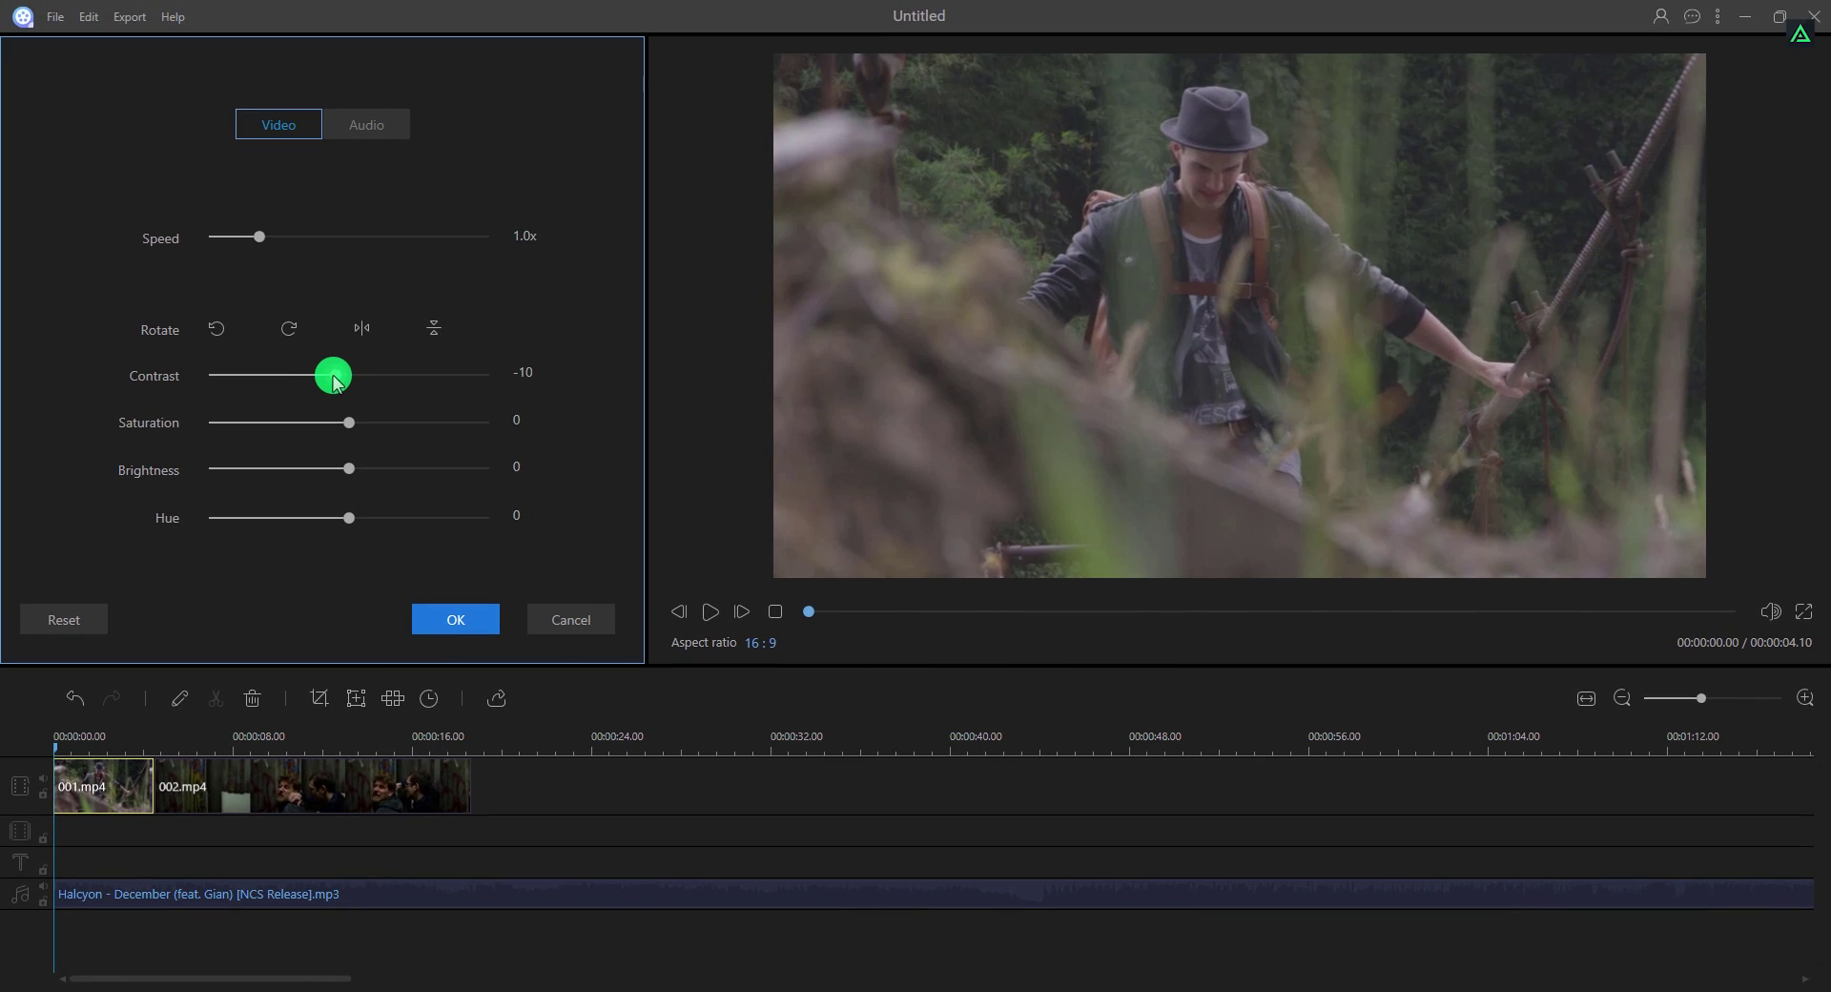
drag(412, 230, 362, 234)
drag(293, 375, 379, 375)
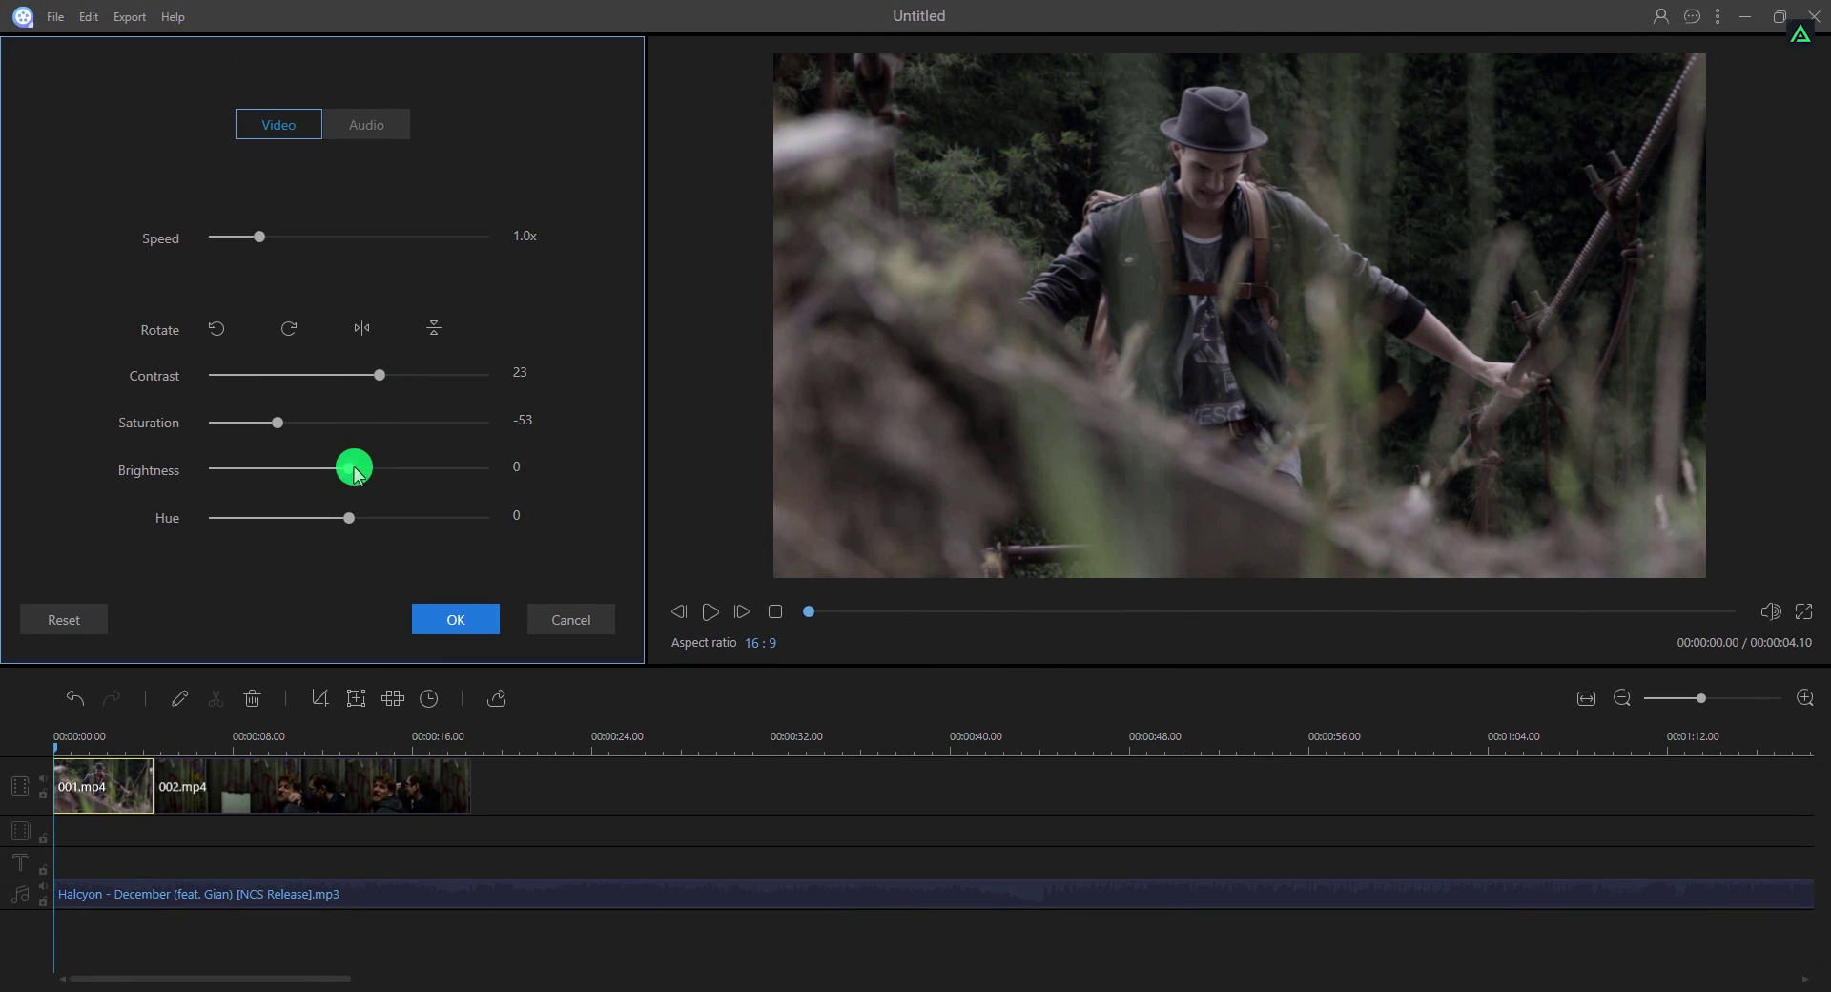
drag(355, 473, 344, 485)
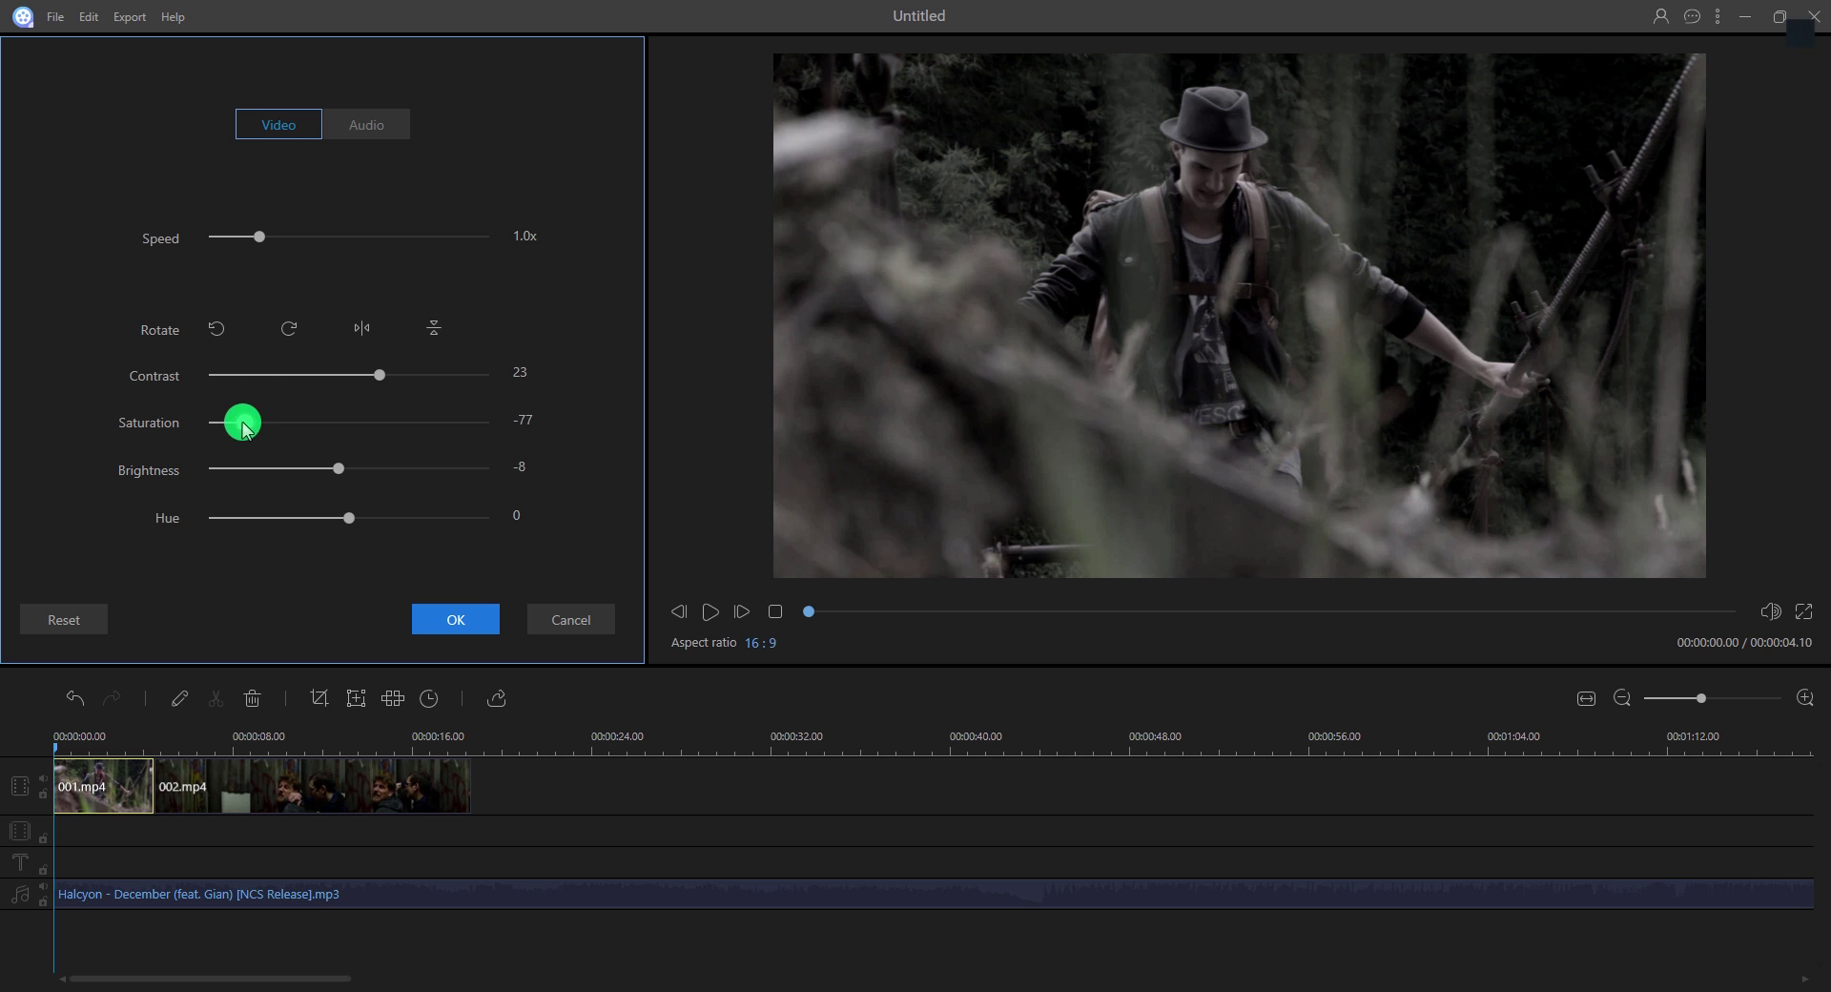
click(360, 375)
click(453, 629)
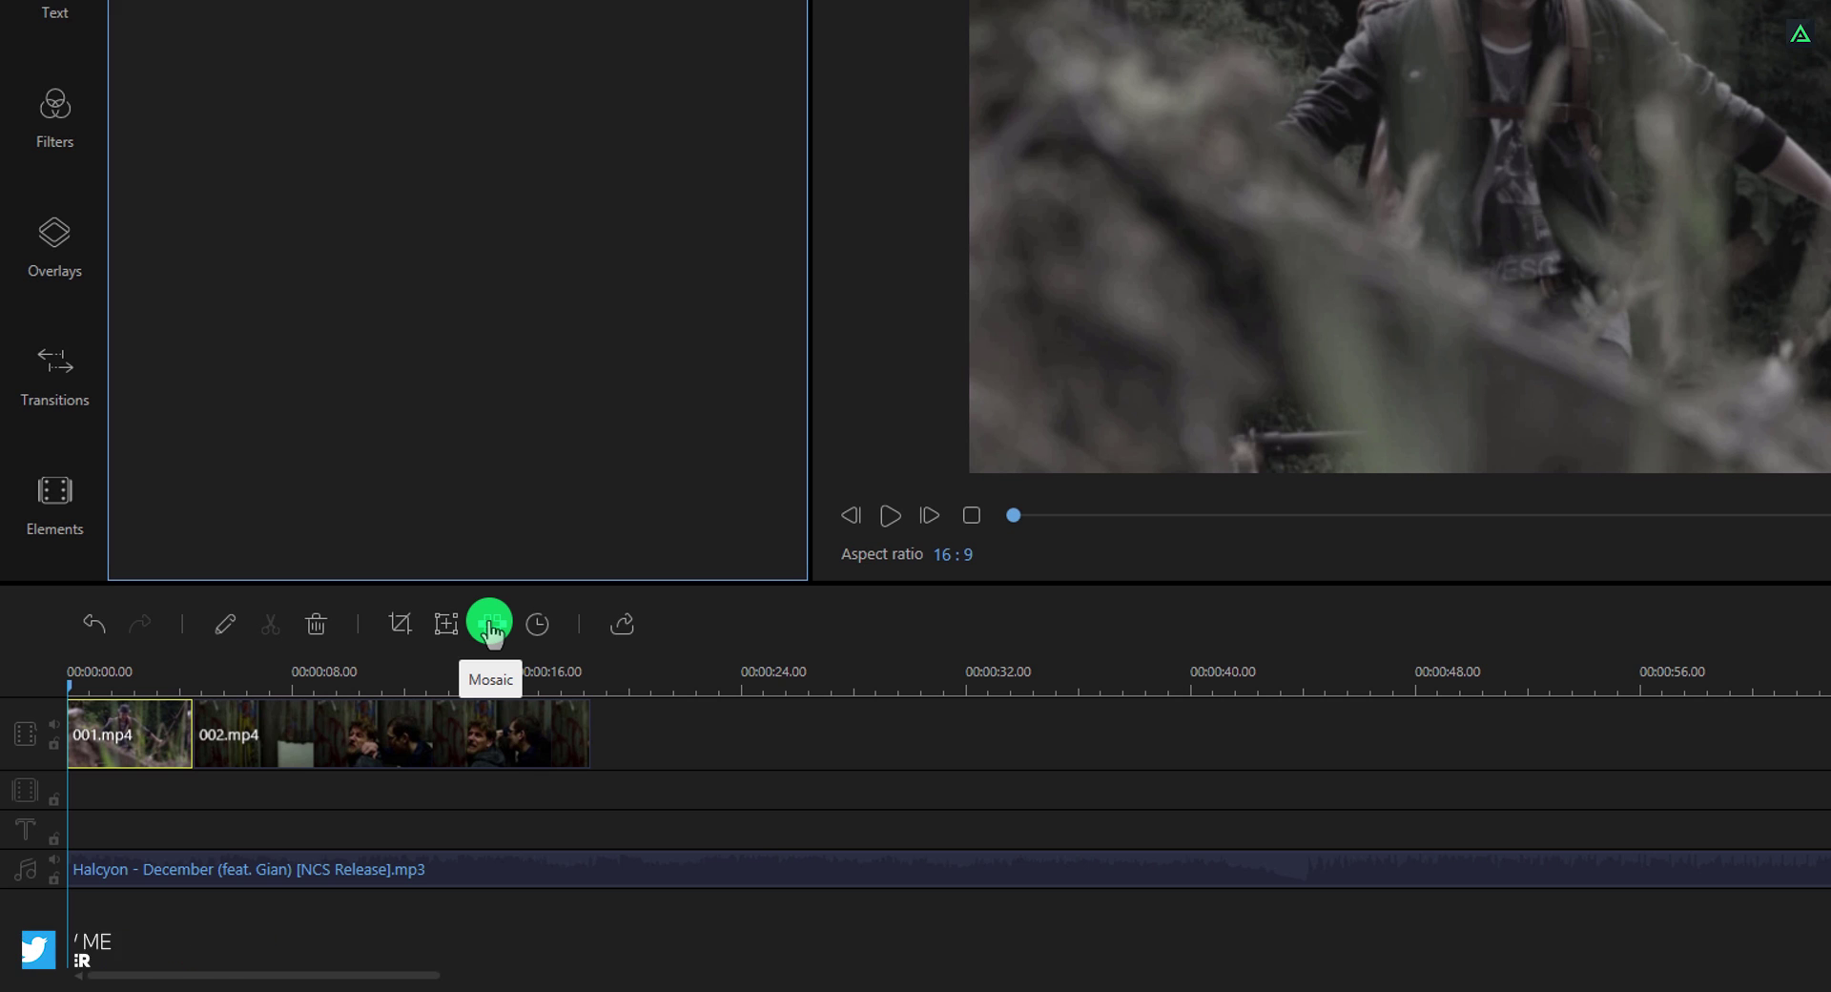
click(392, 731)
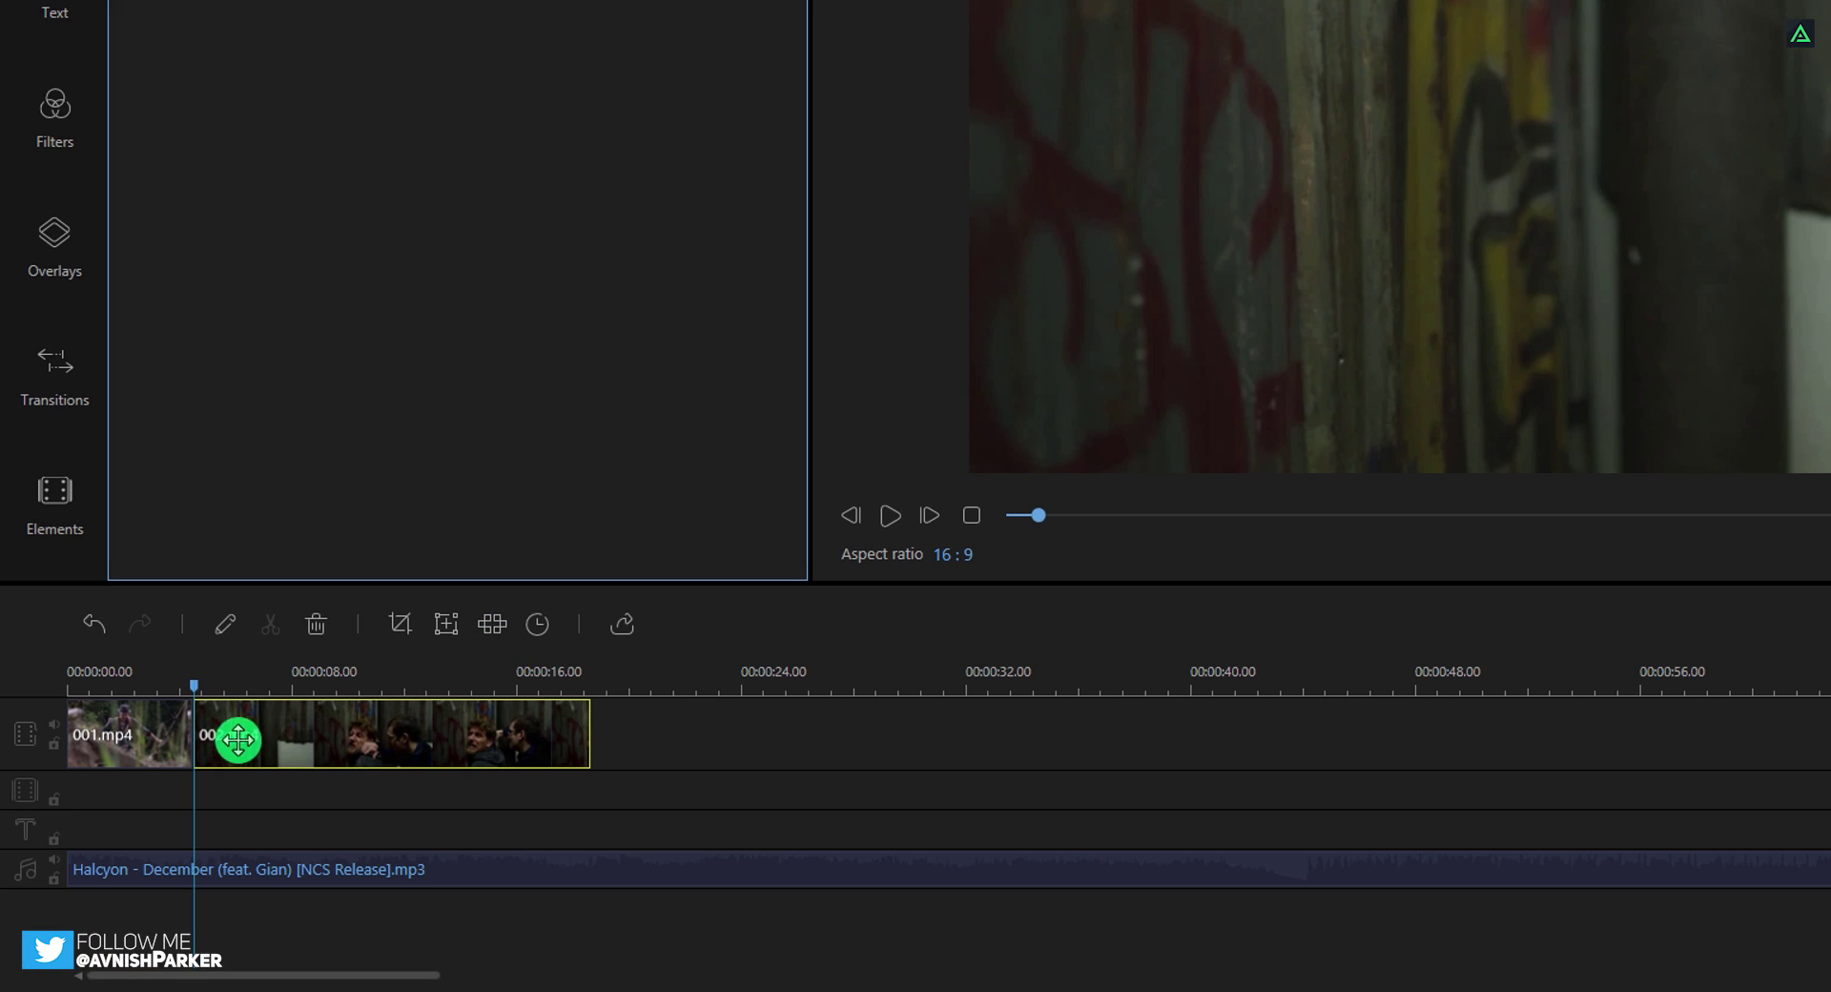
drag(235, 739, 347, 732)
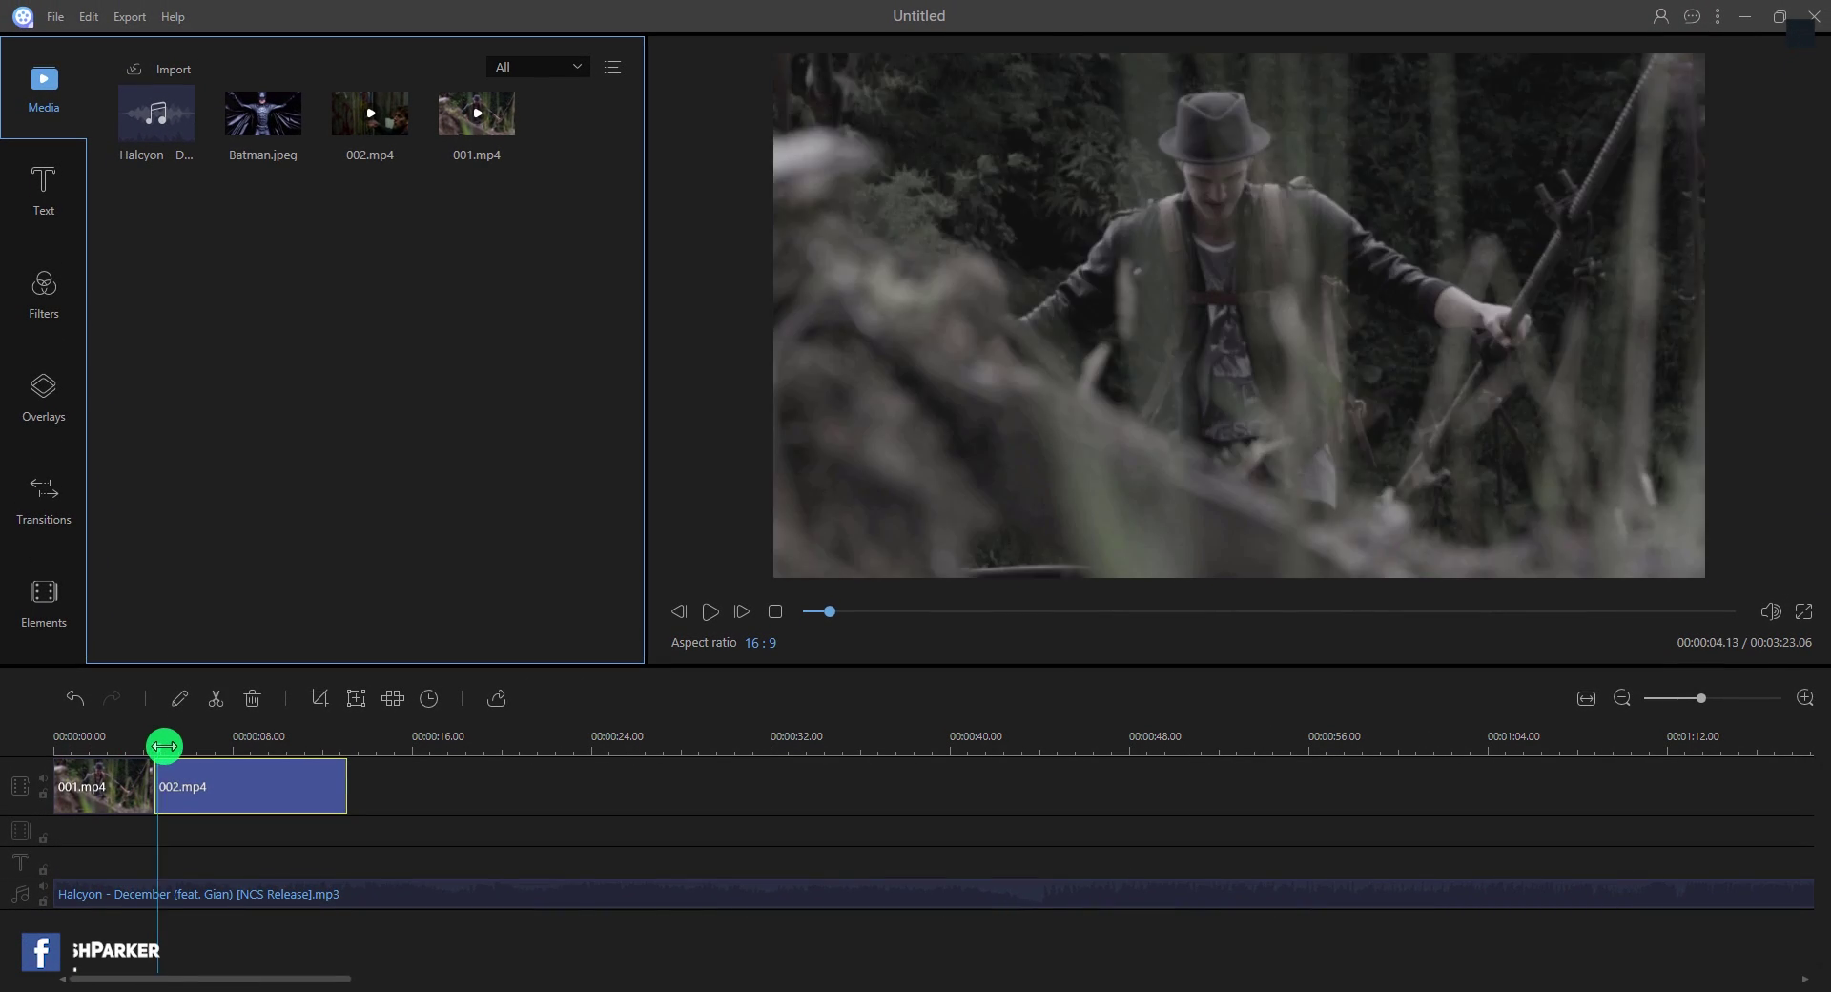
drag(171, 746, 222, 753)
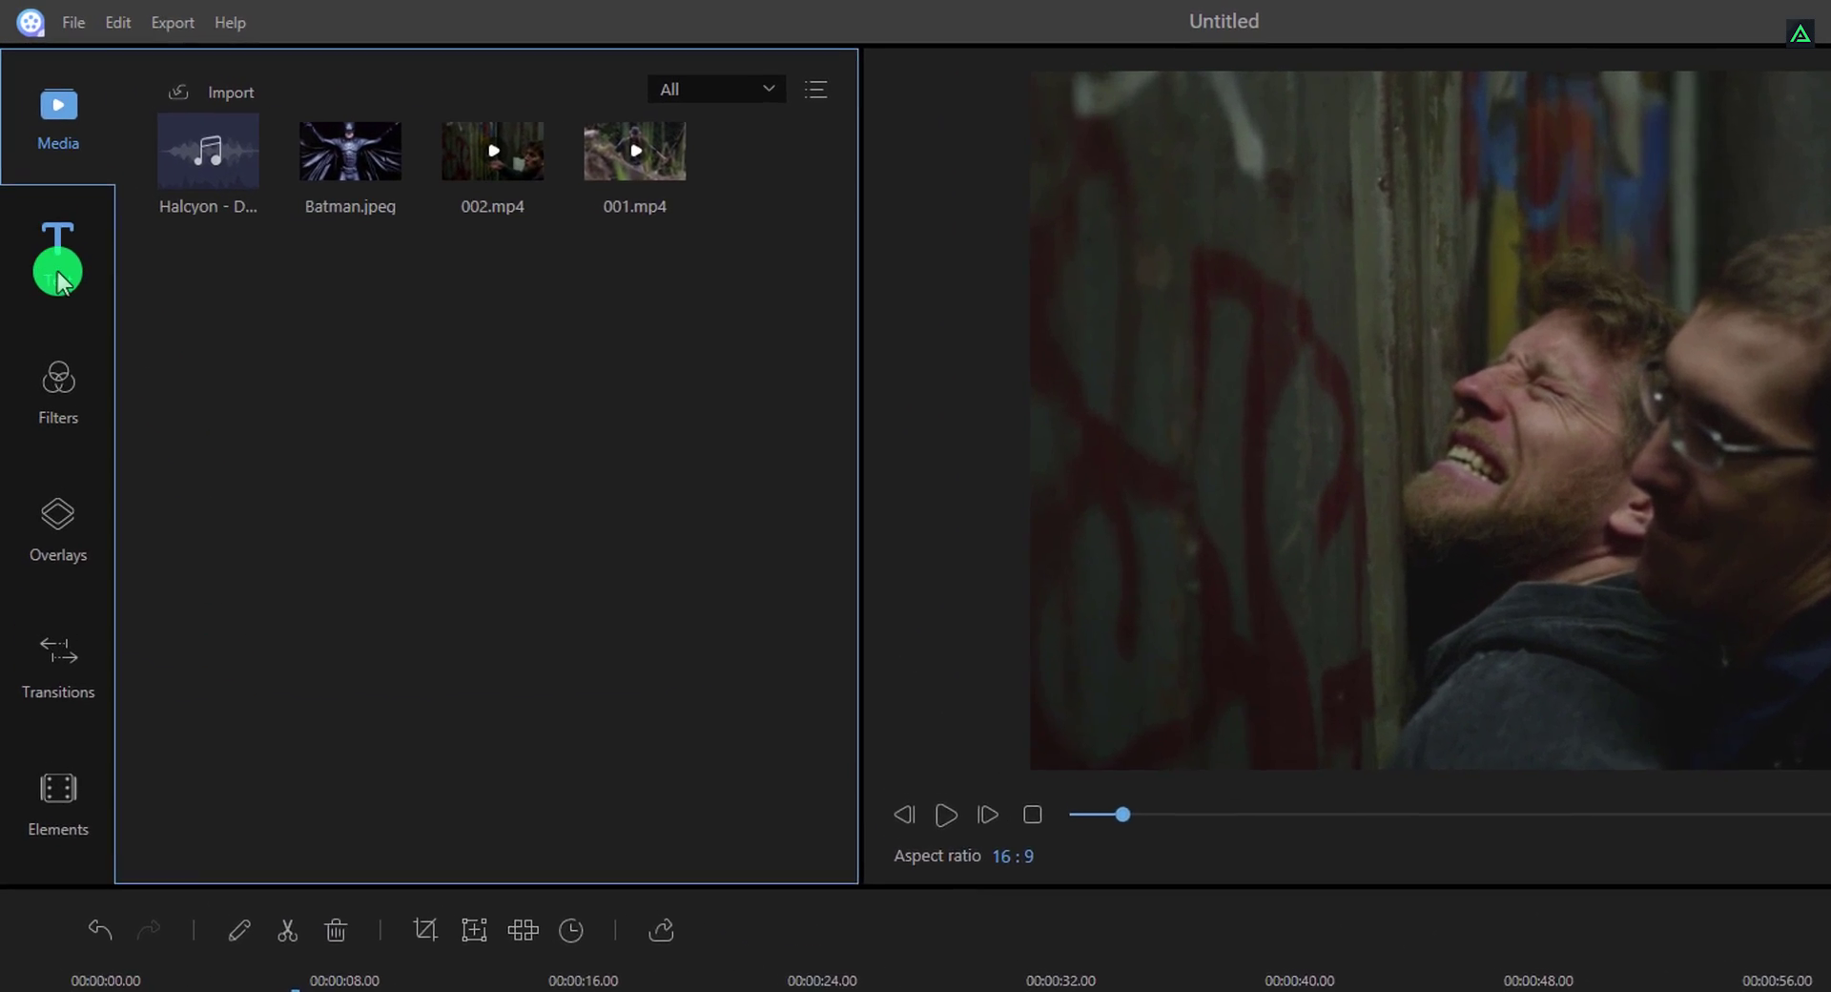
- Preview the opener5 through opener1 text templates, ending on the opener1 badge
click(47, 284)
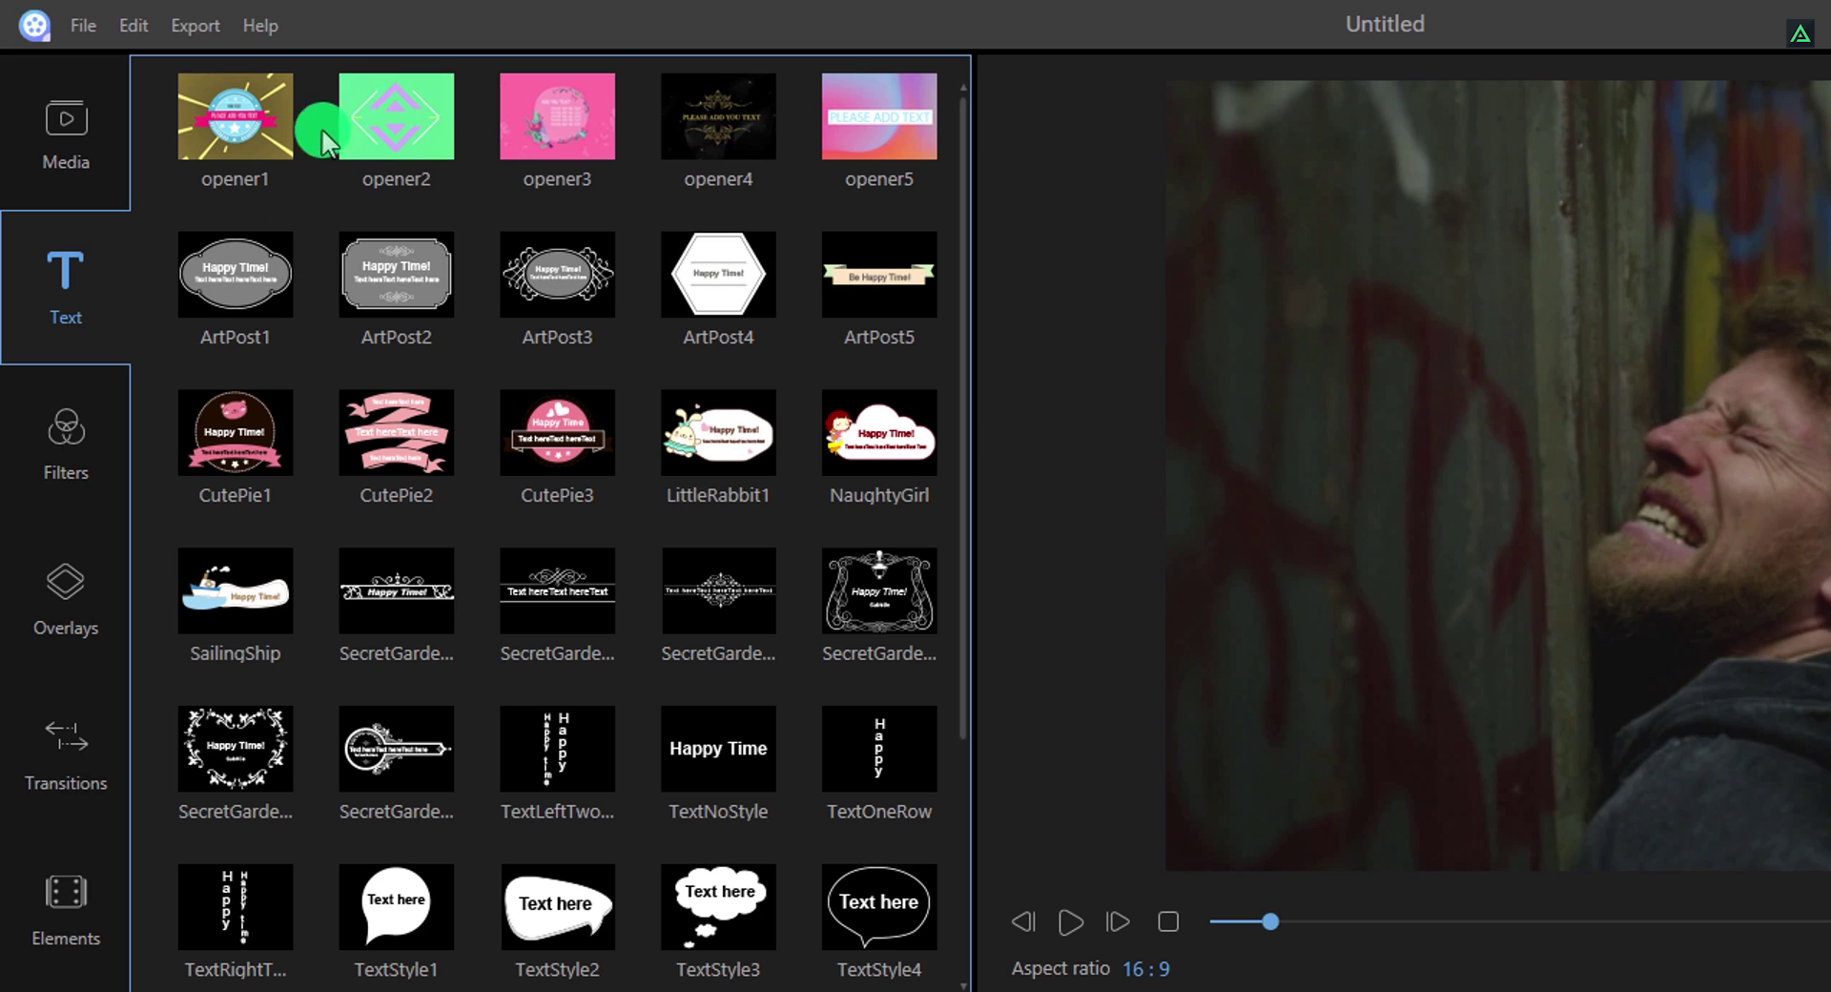
click(832, 120)
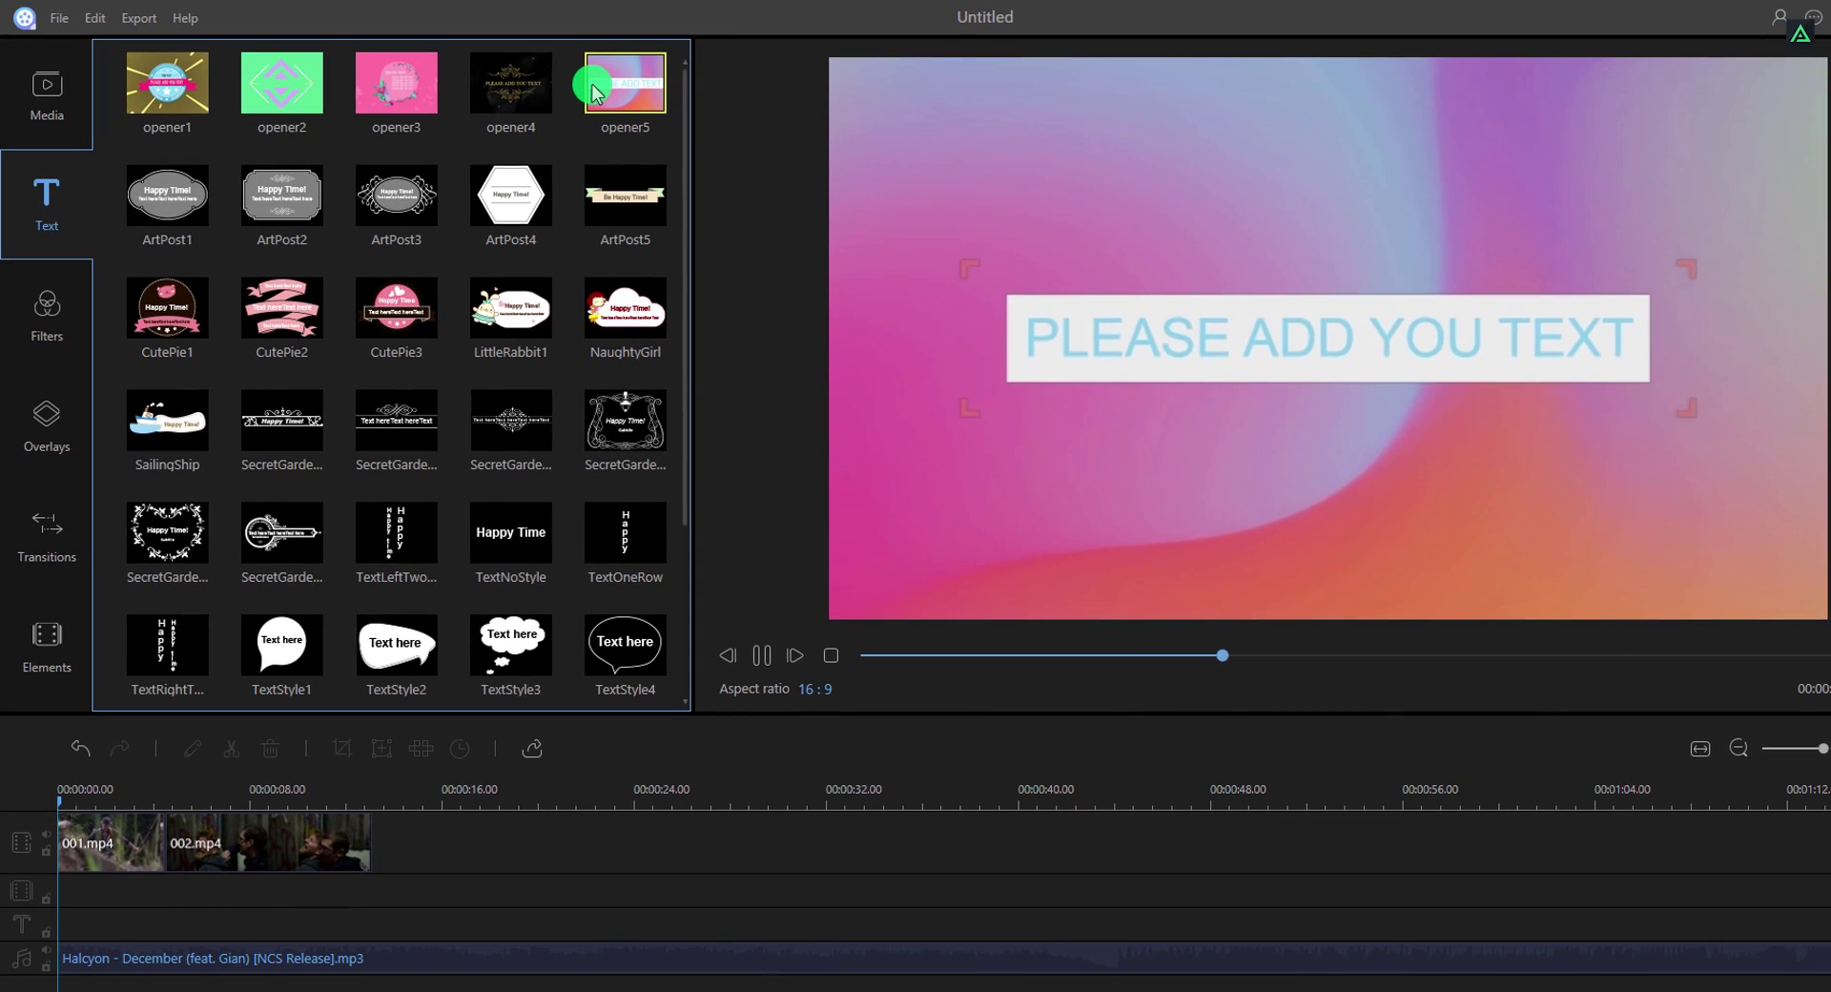
click(510, 88)
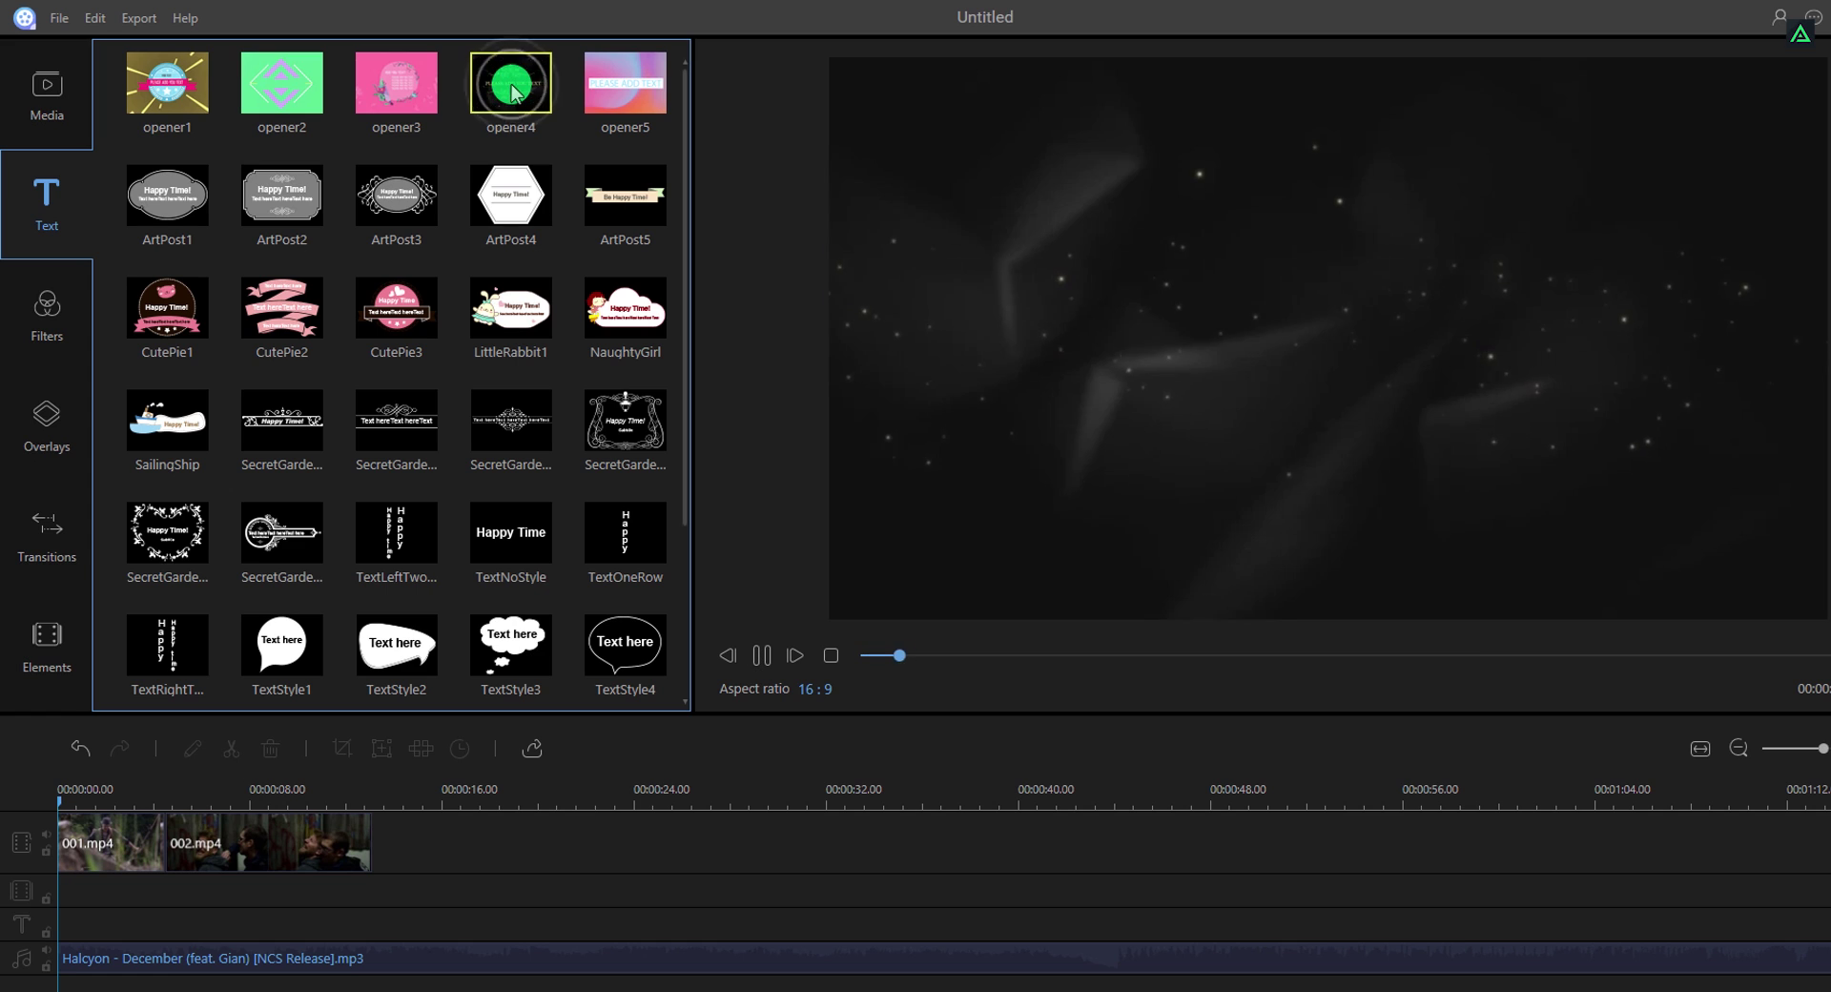
click(417, 92)
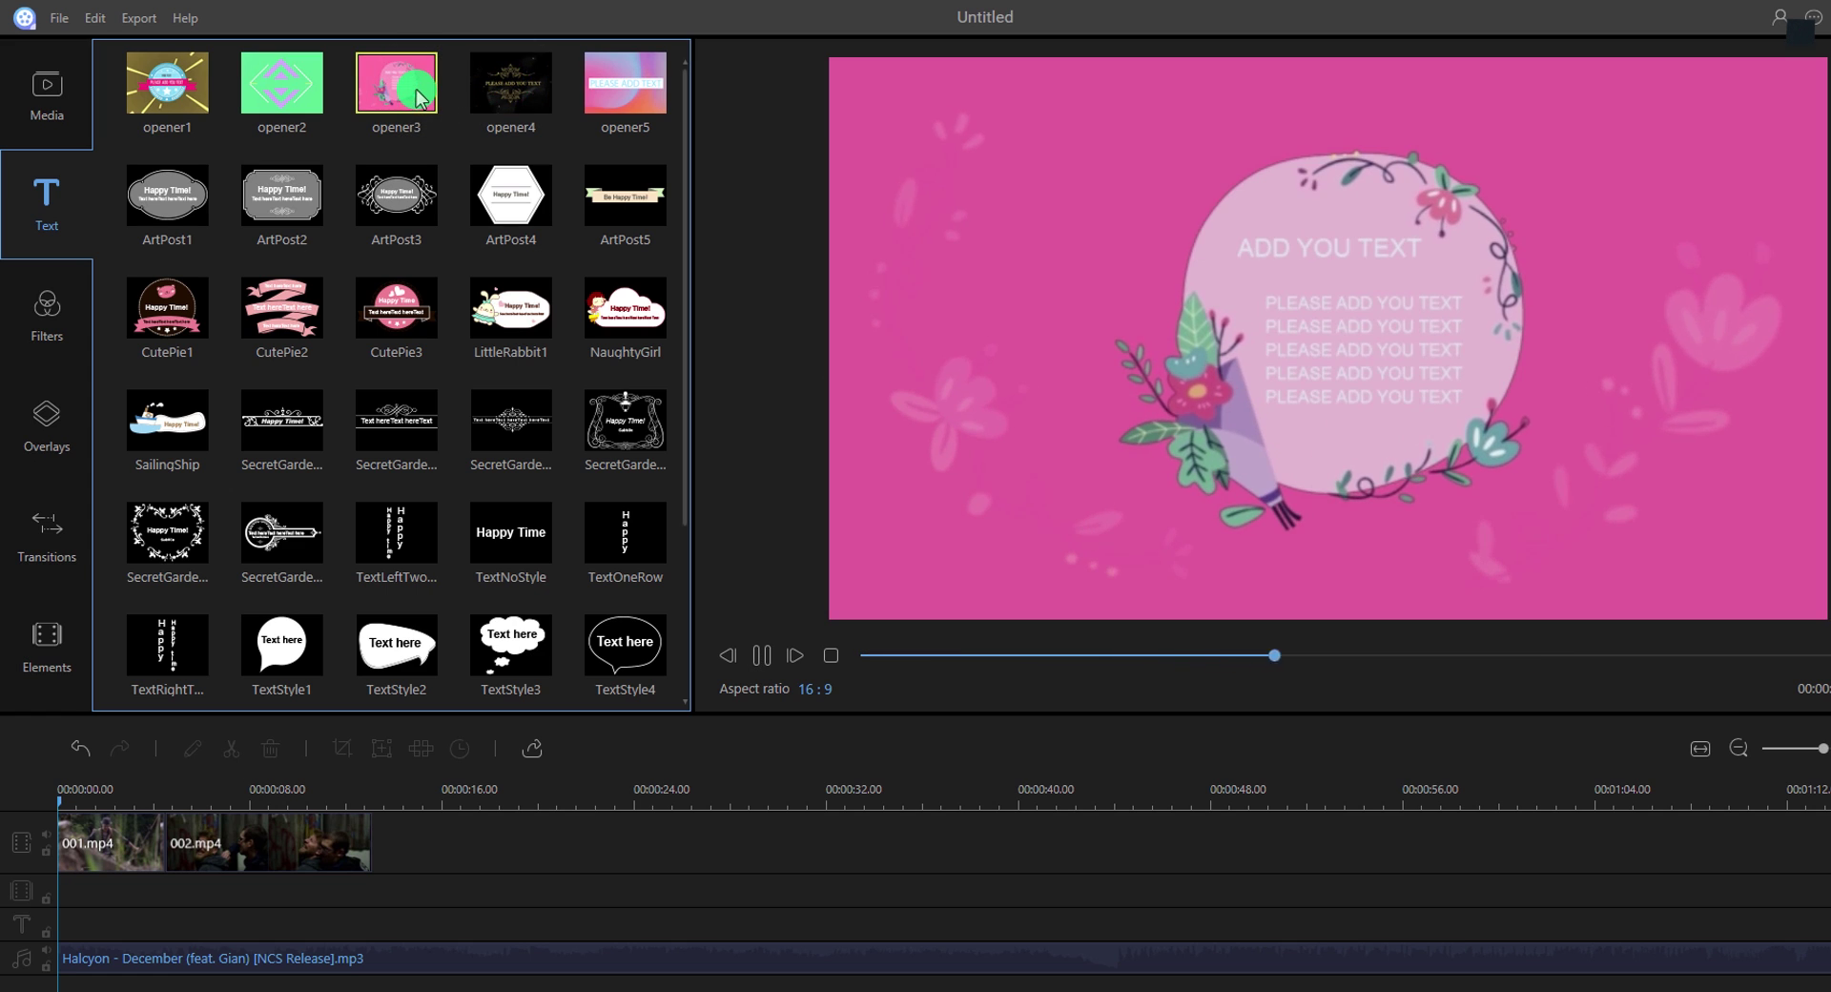
click(255, 88)
click(162, 91)
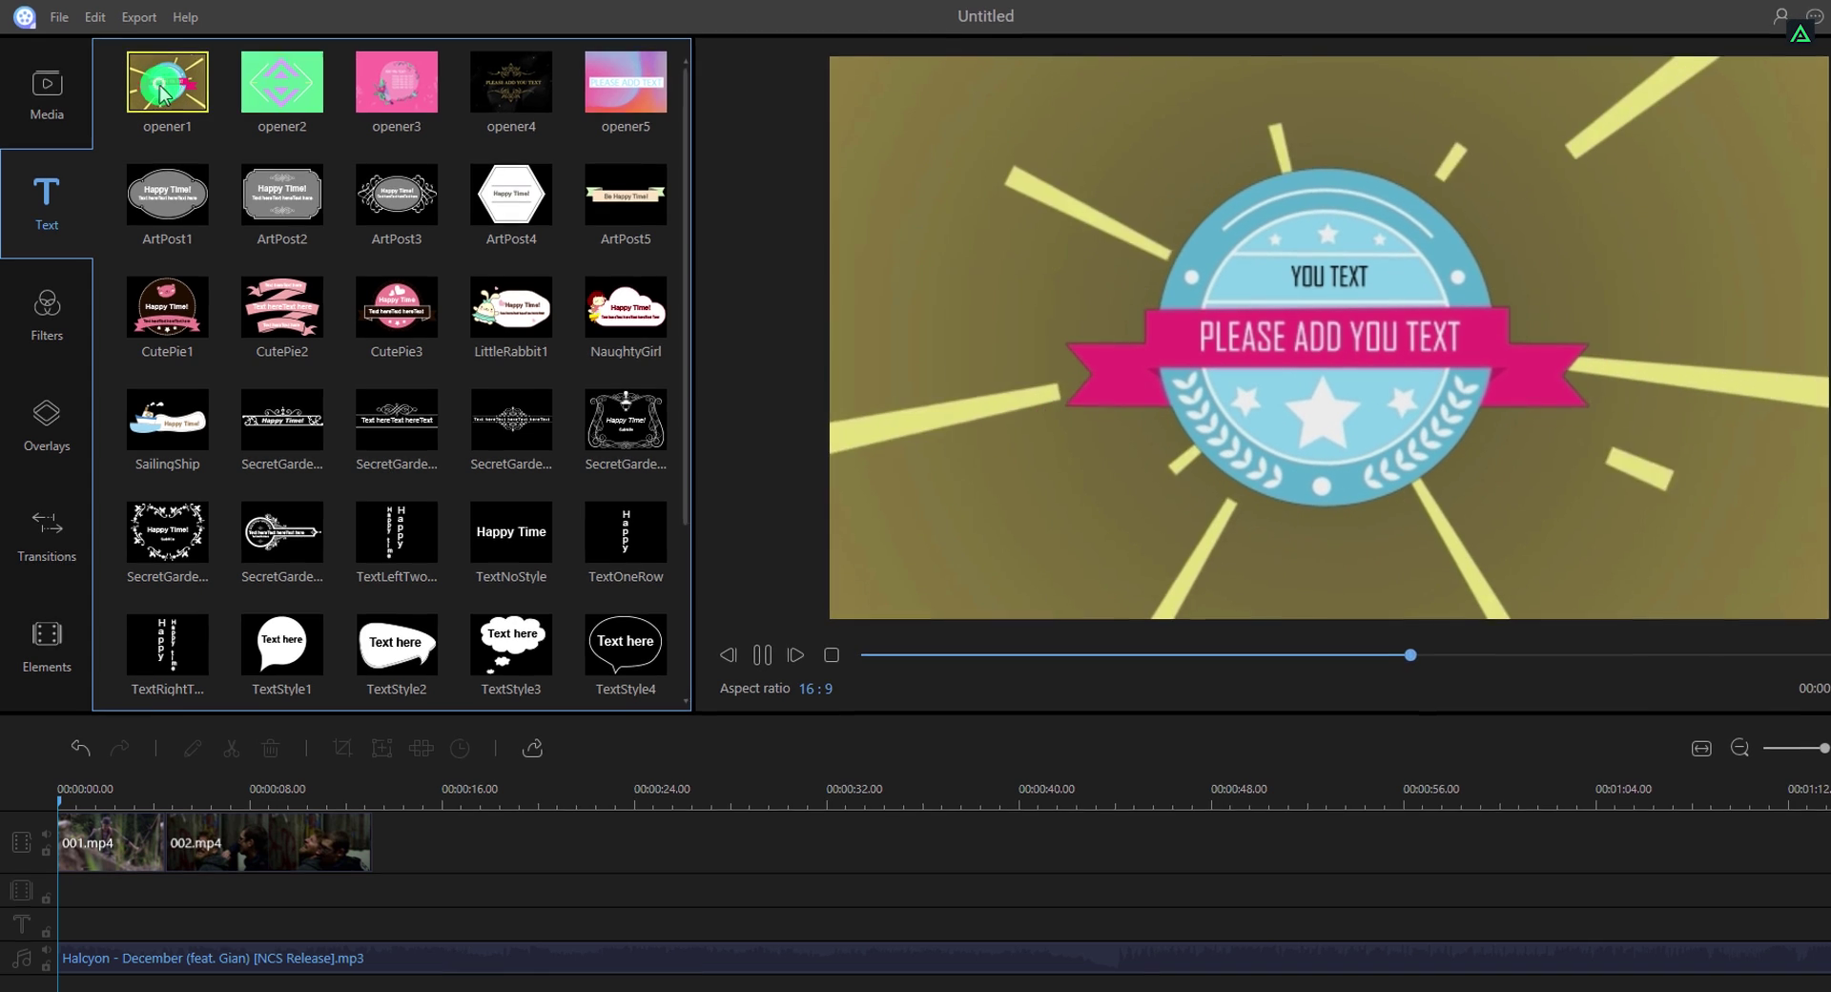
- Place the opener1 title at the very start of the timeline
drag(160, 92, 73, 883)
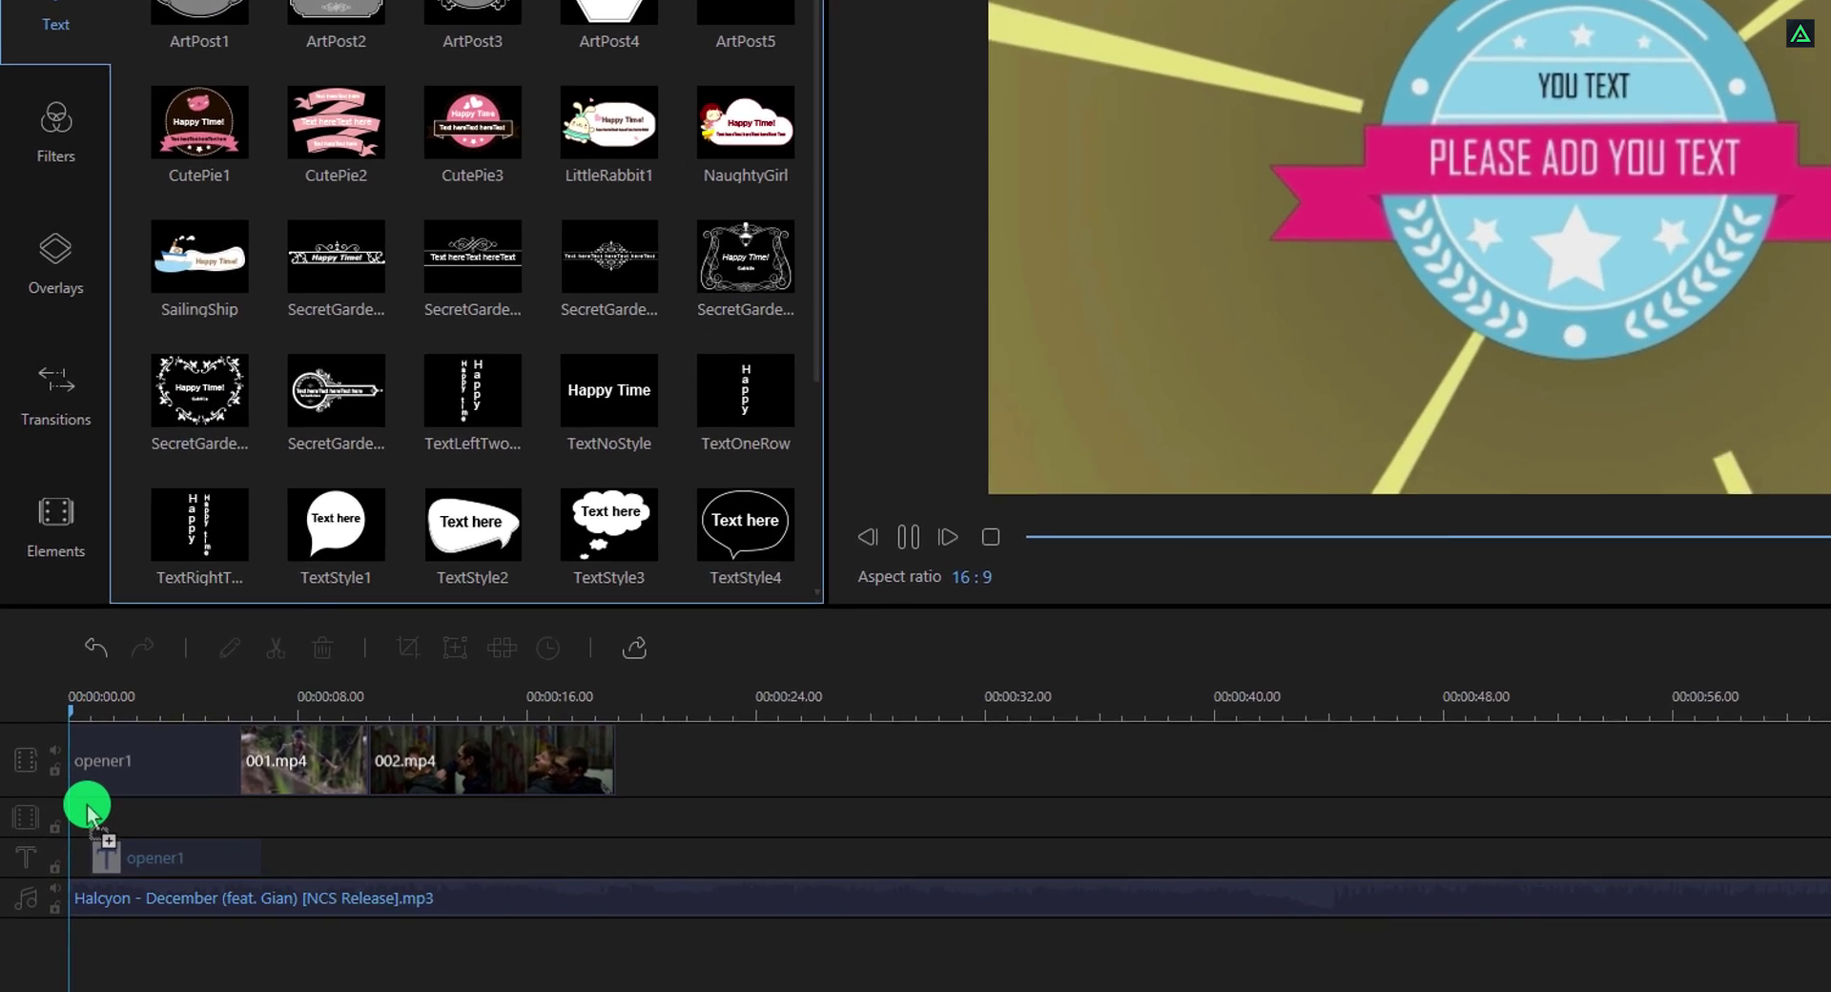
drag(87, 806, 67, 774)
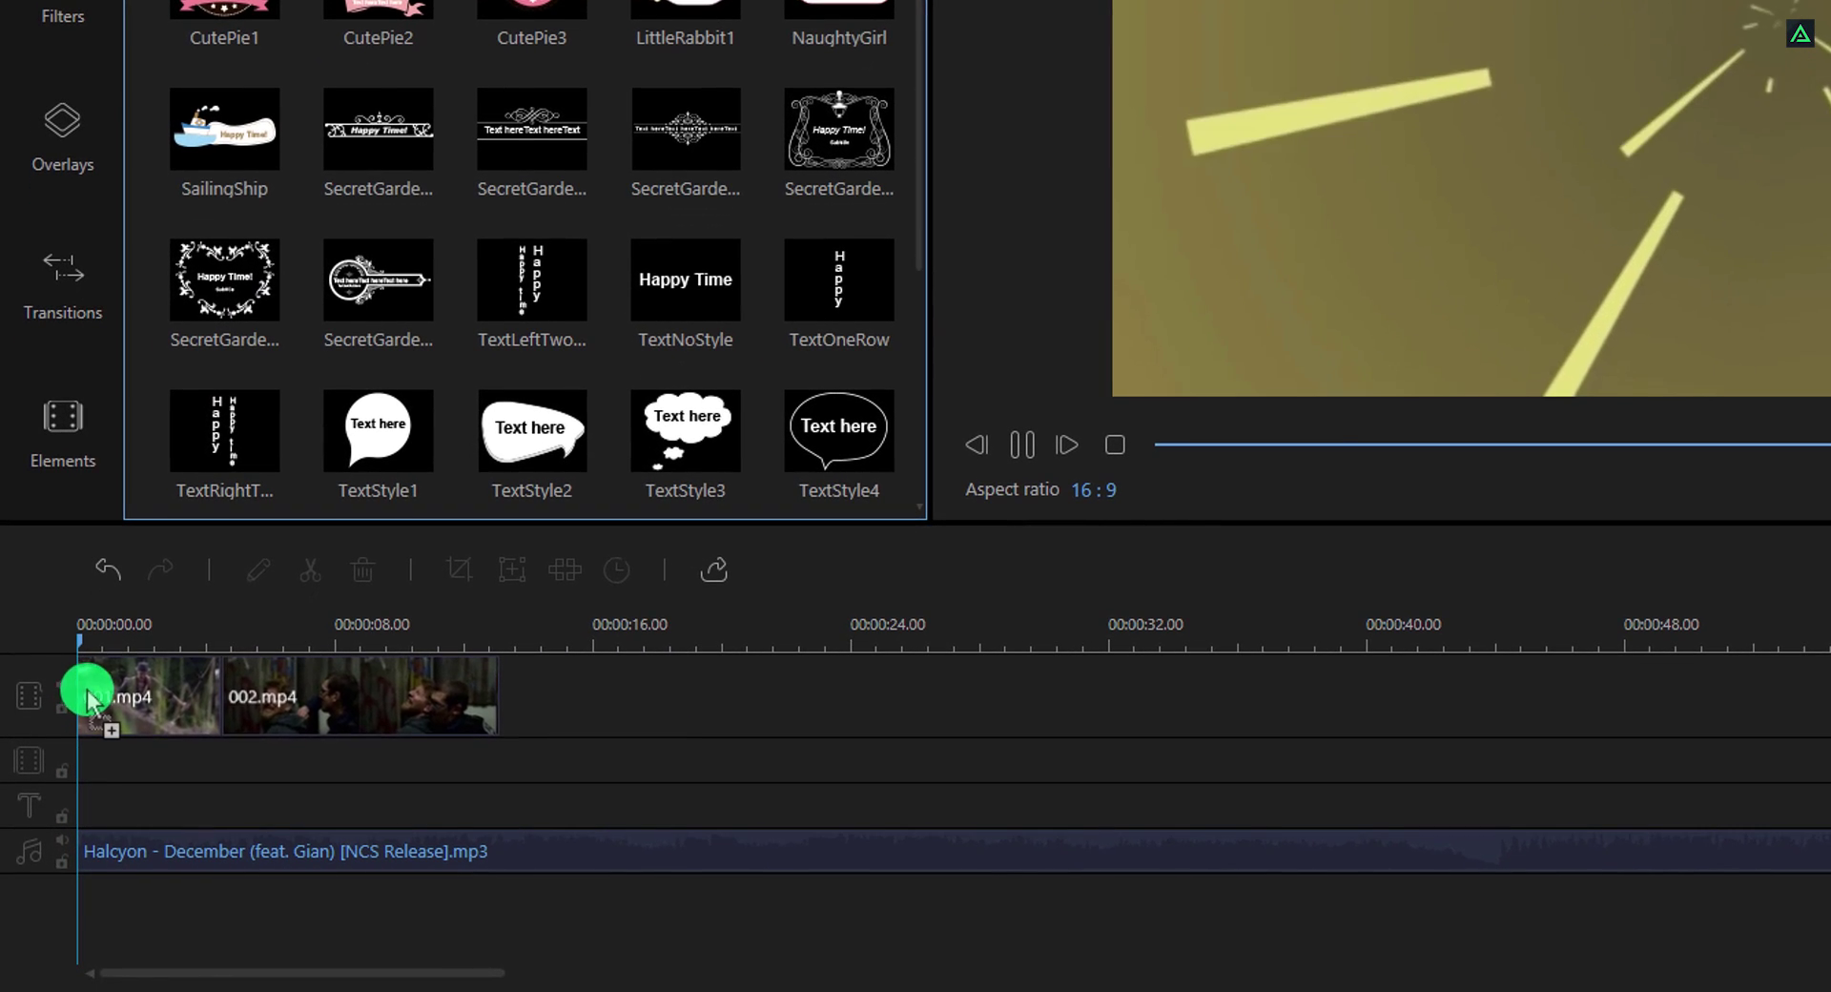
click(102, 745)
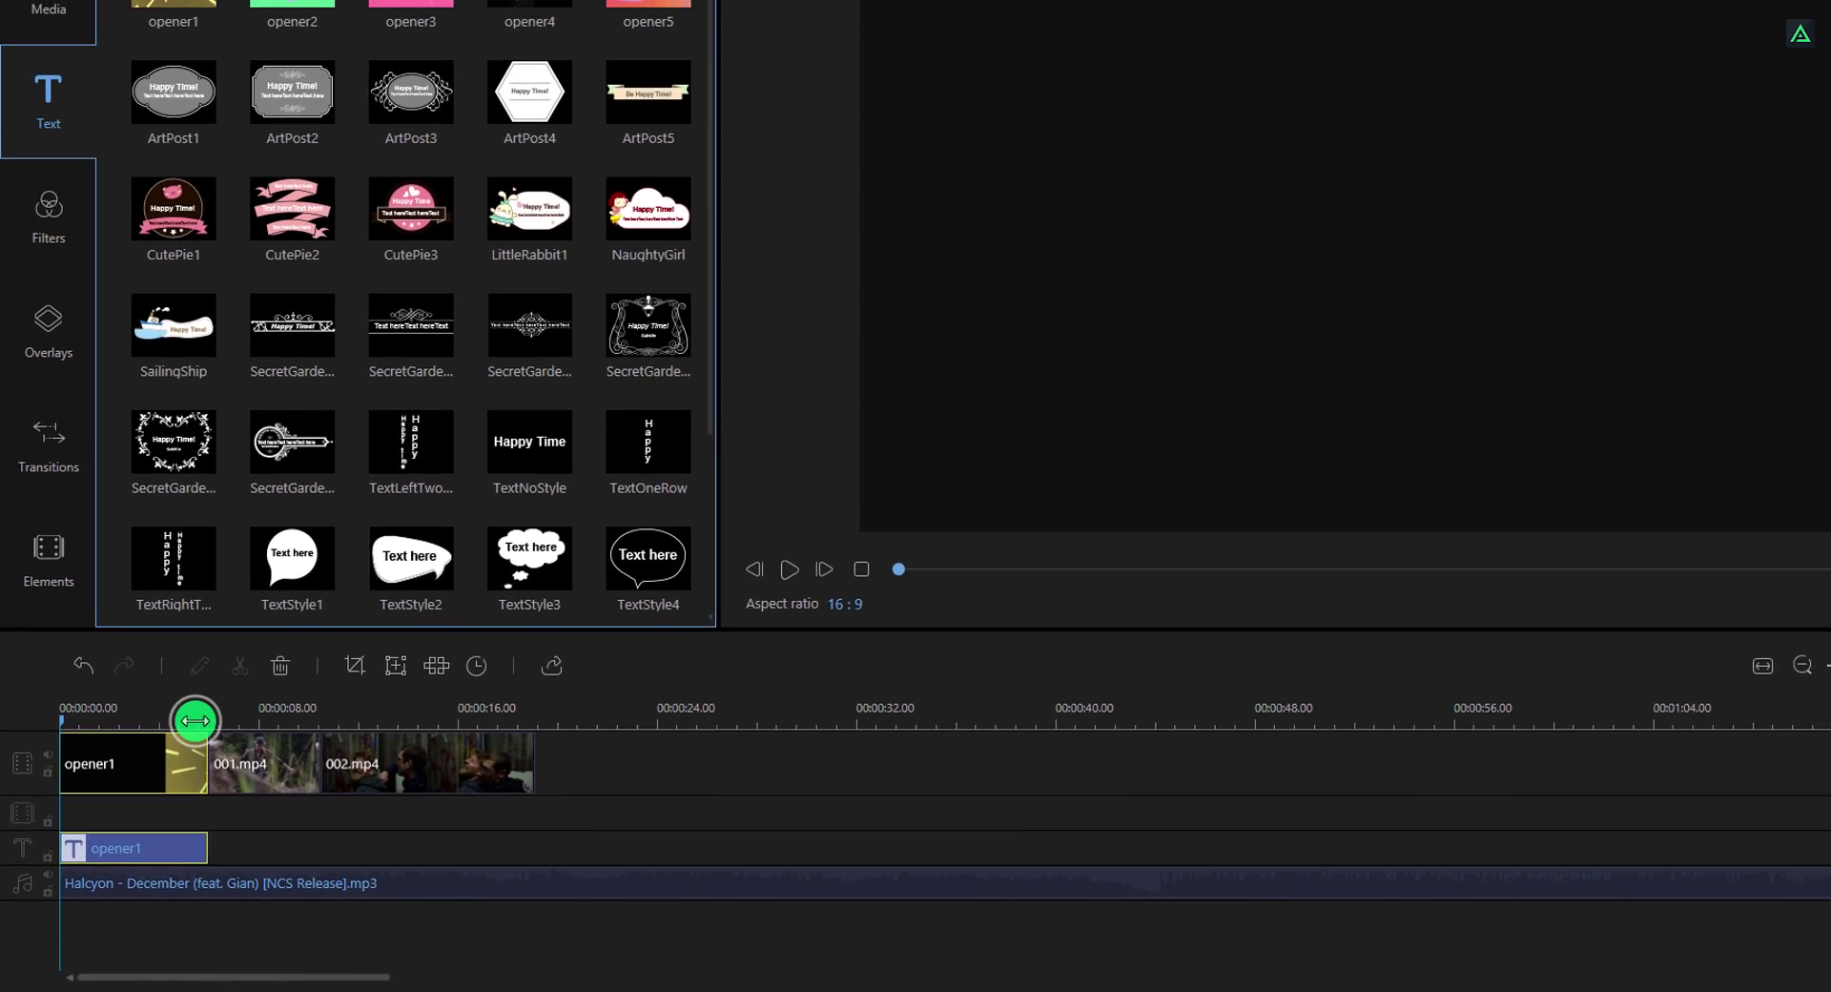
drag(196, 721, 149, 746)
- Change the opener1 title's top line from 'YOU TEXT' to 'ANYTHING'
click(134, 853)
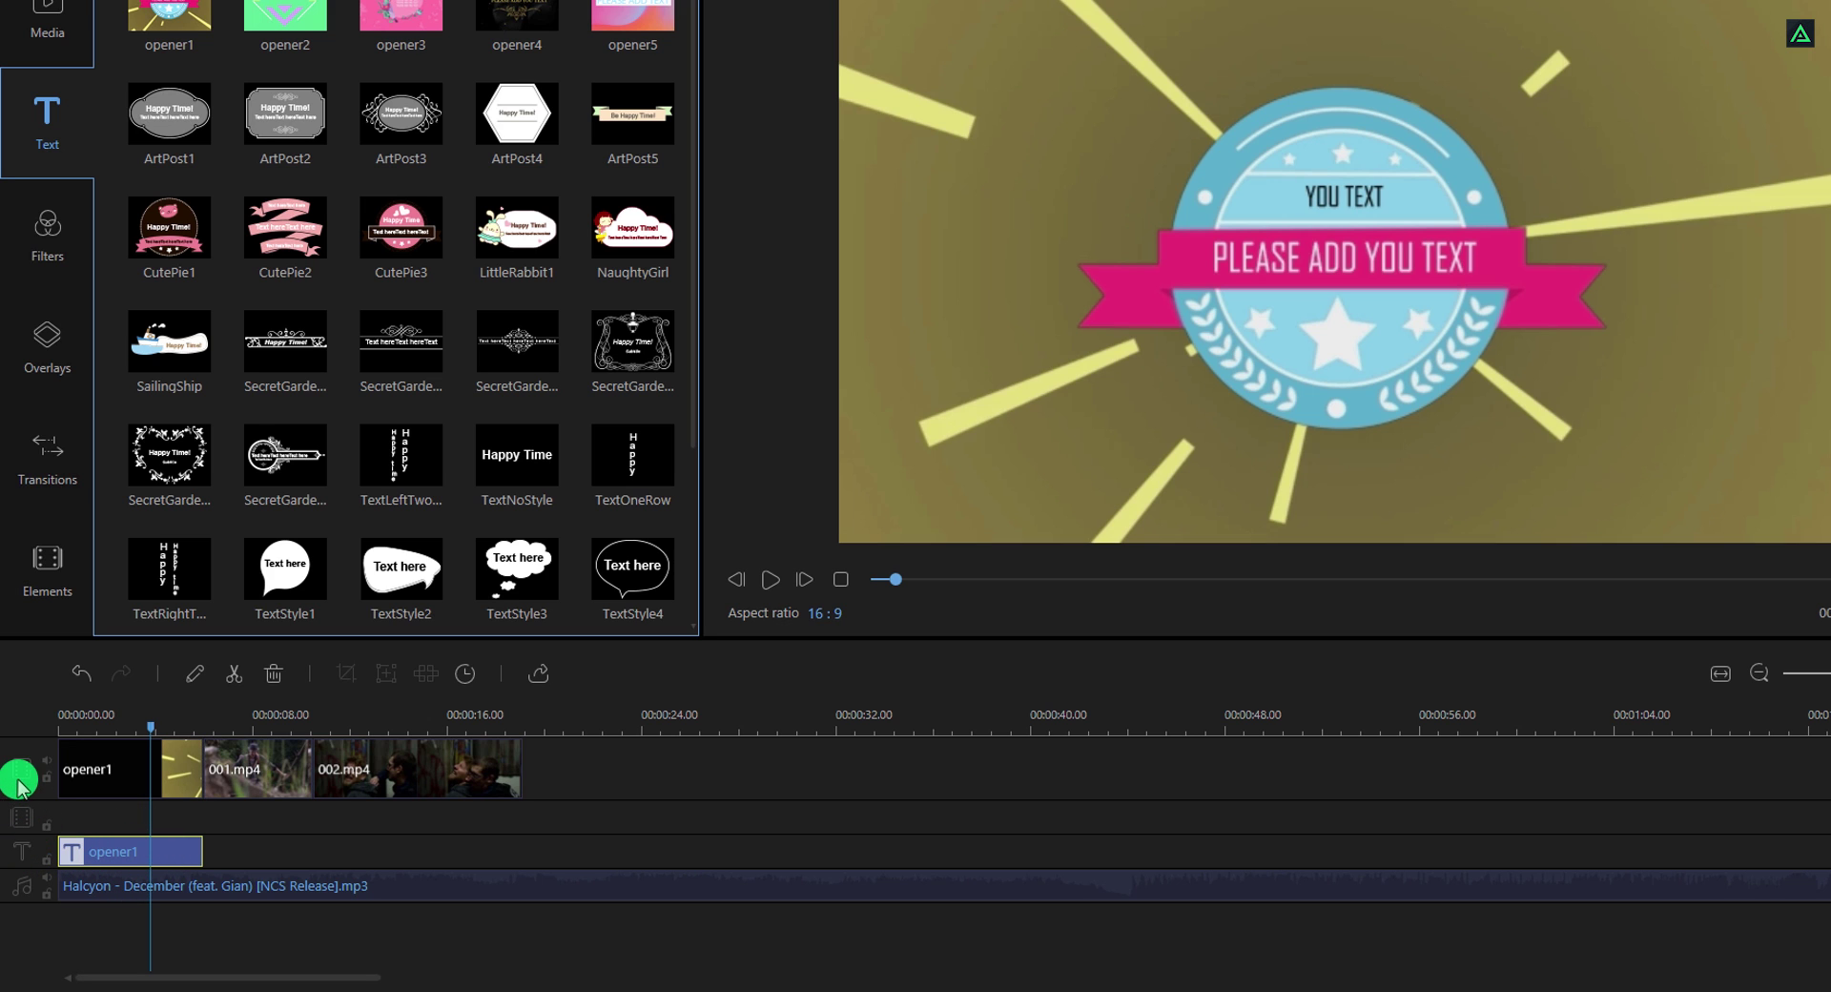
double_click(106, 854)
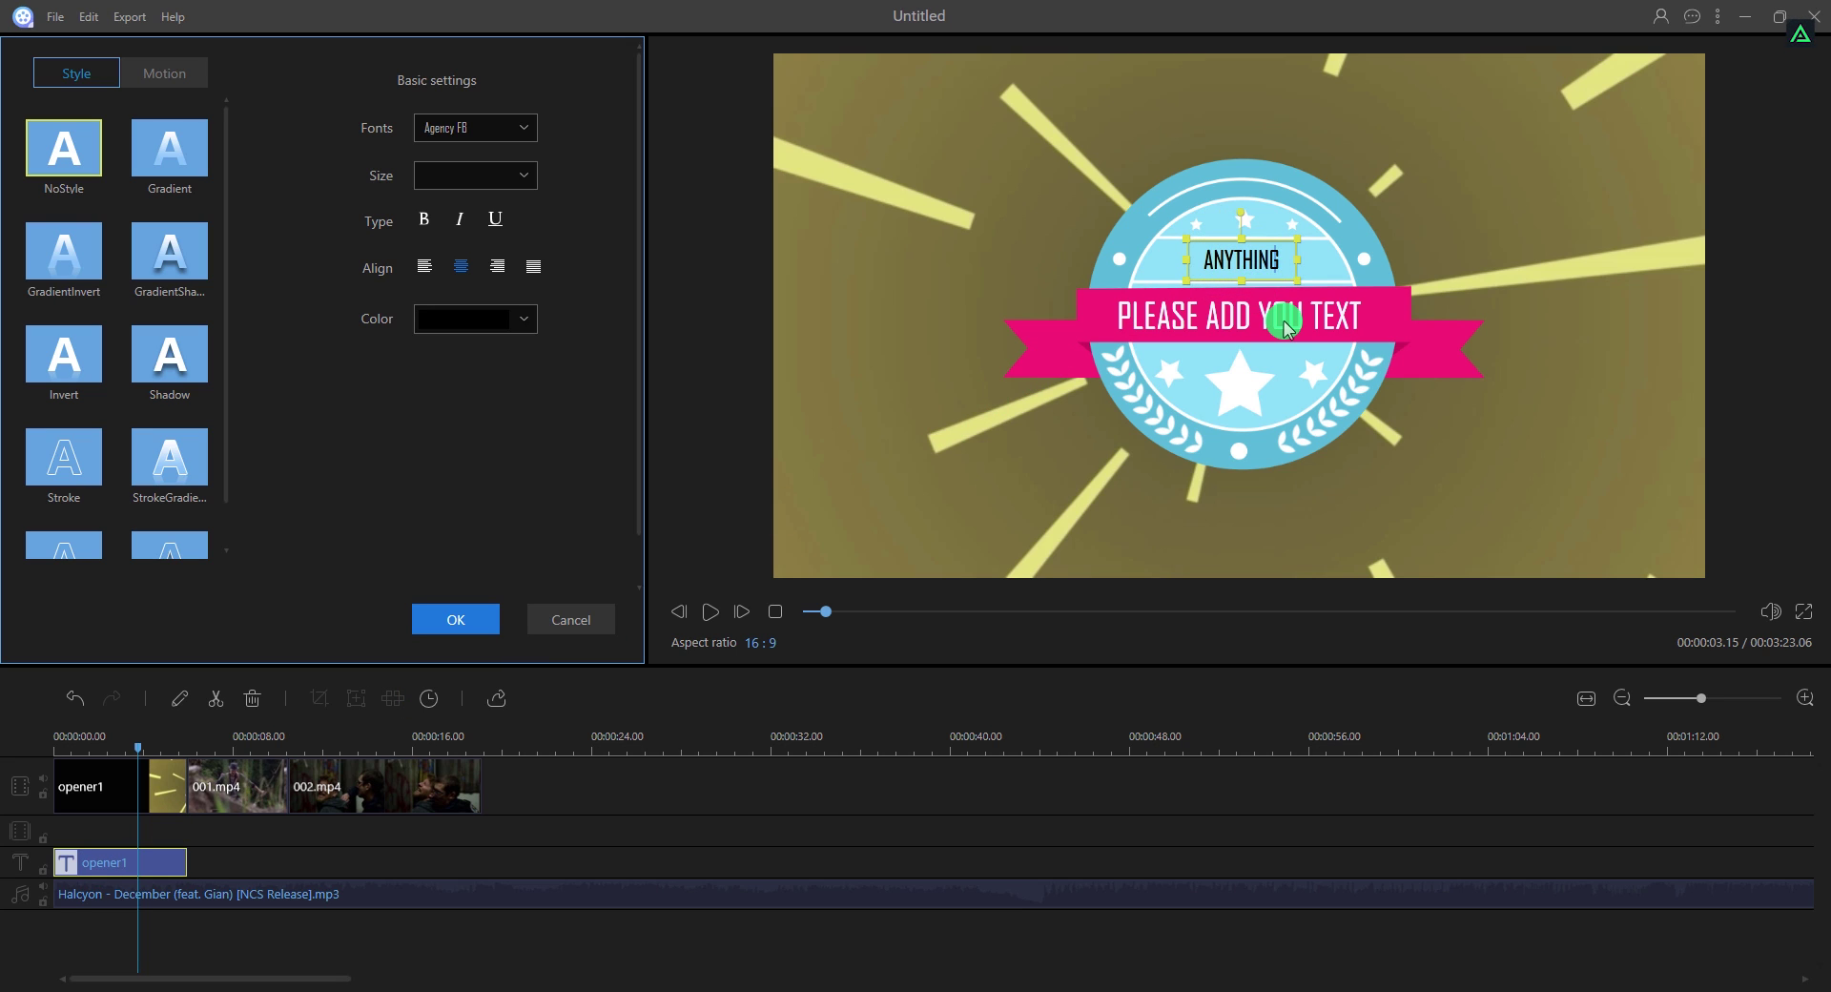
click(455, 619)
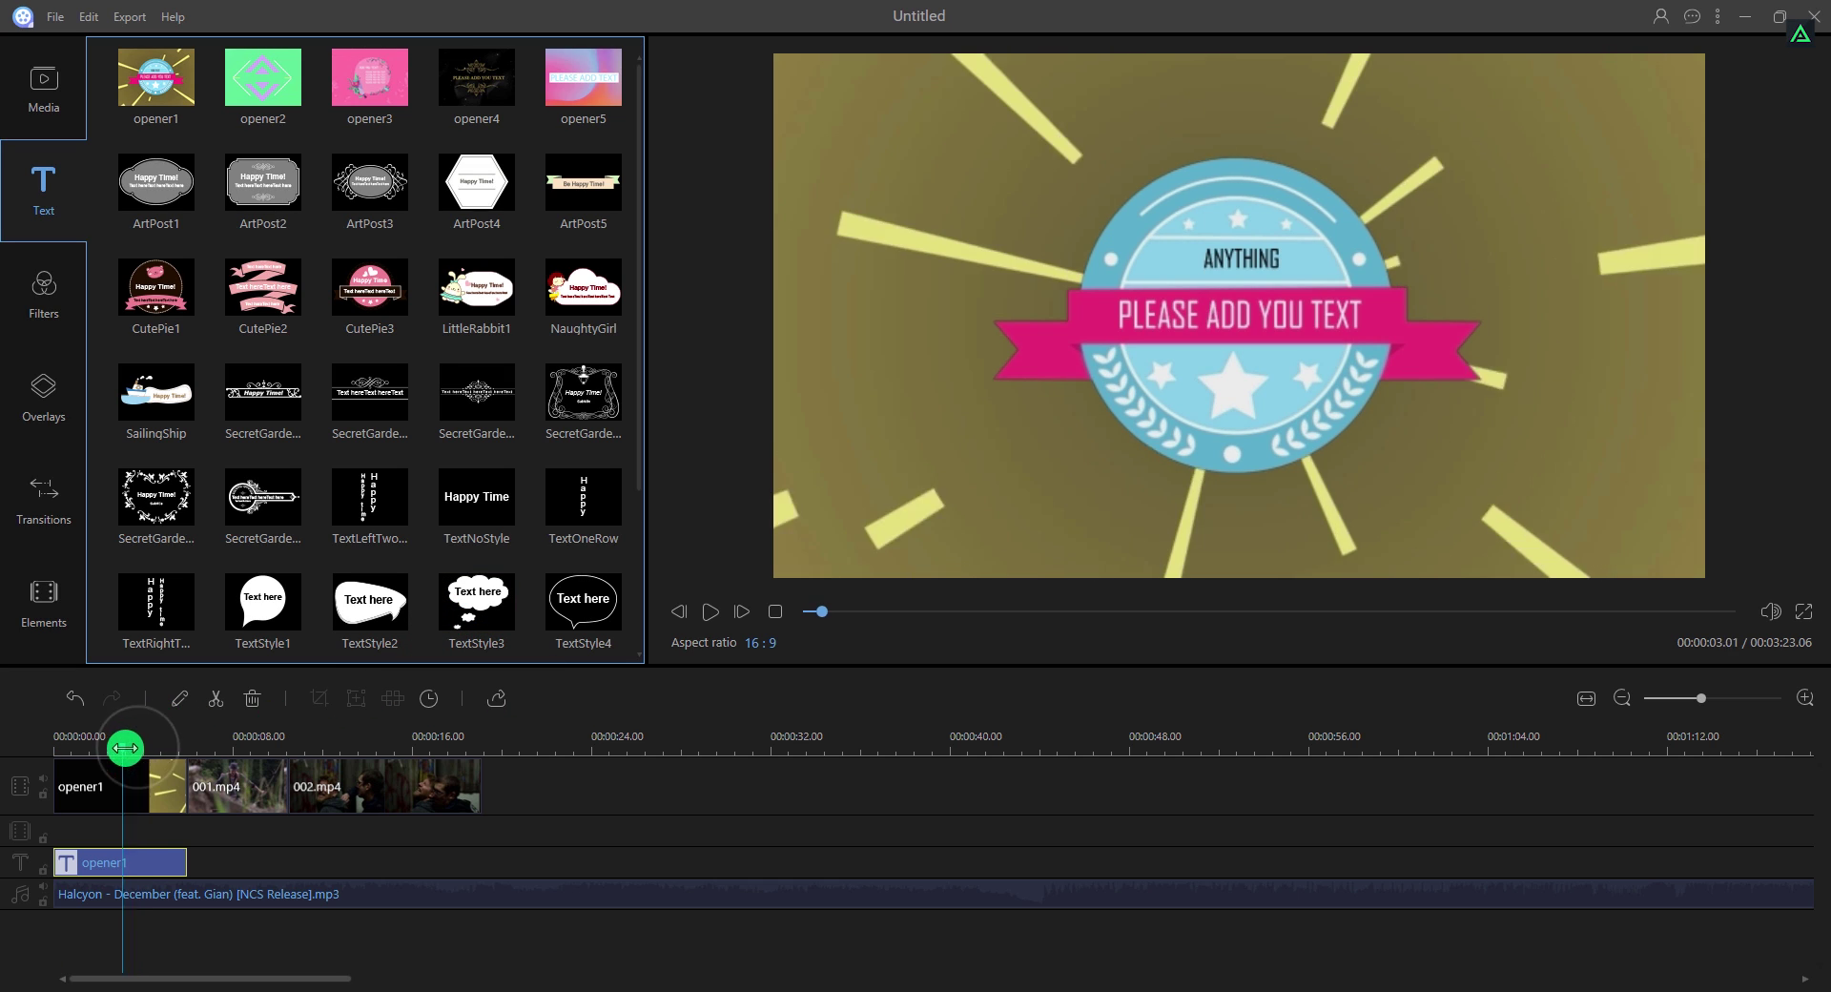
drag(140, 746, 301, 766)
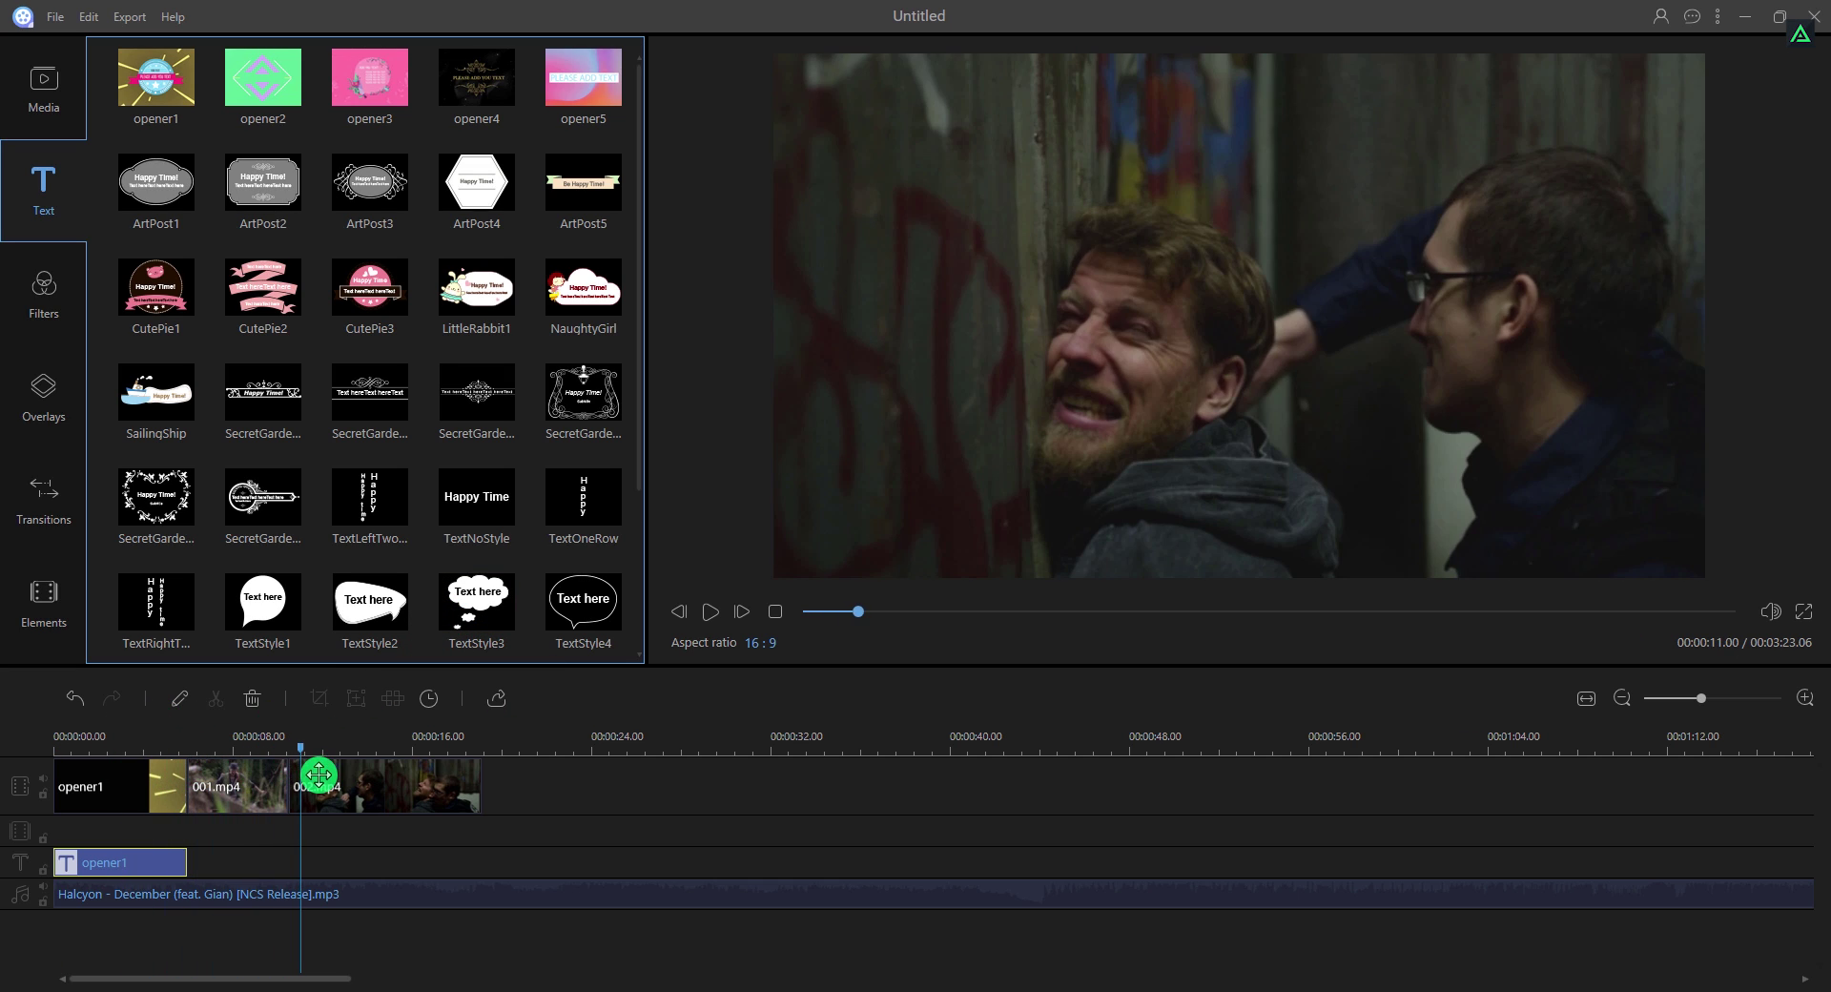
- After previewing Nervous and Glow, put the Vertigo filter on the filter track under 001.mp4
click(44, 303)
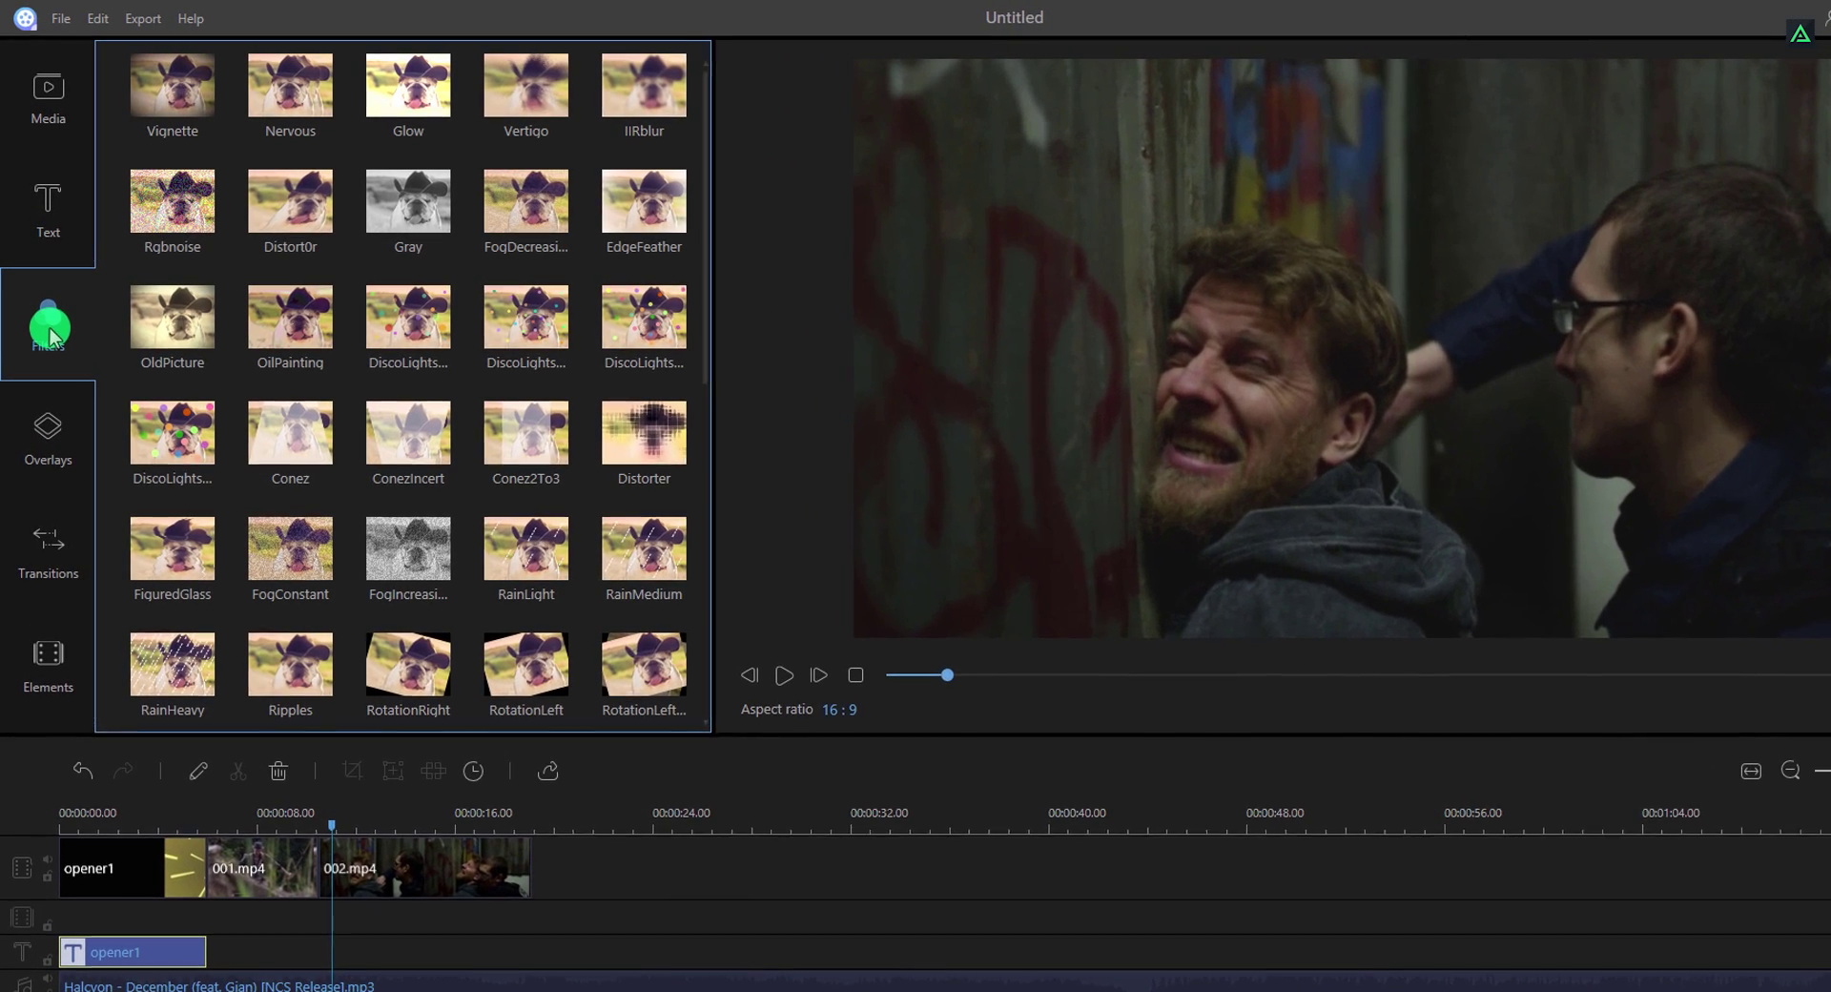
click(289, 229)
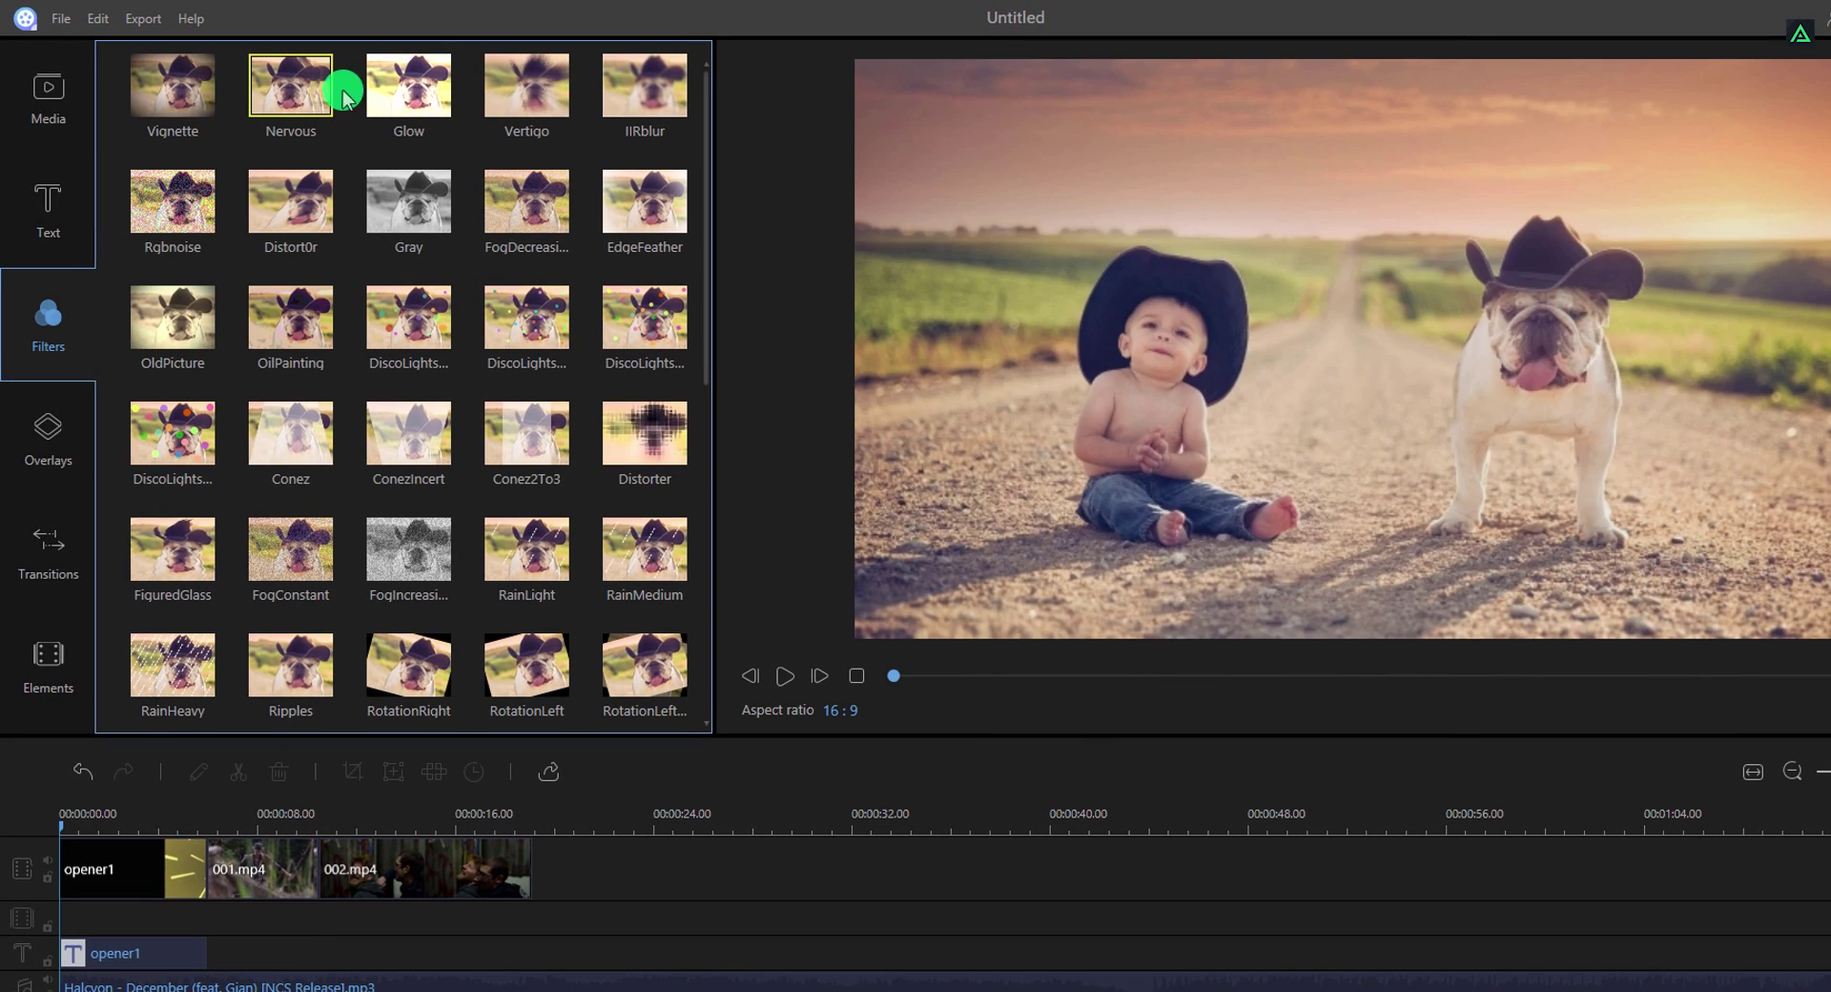
click(410, 96)
click(508, 100)
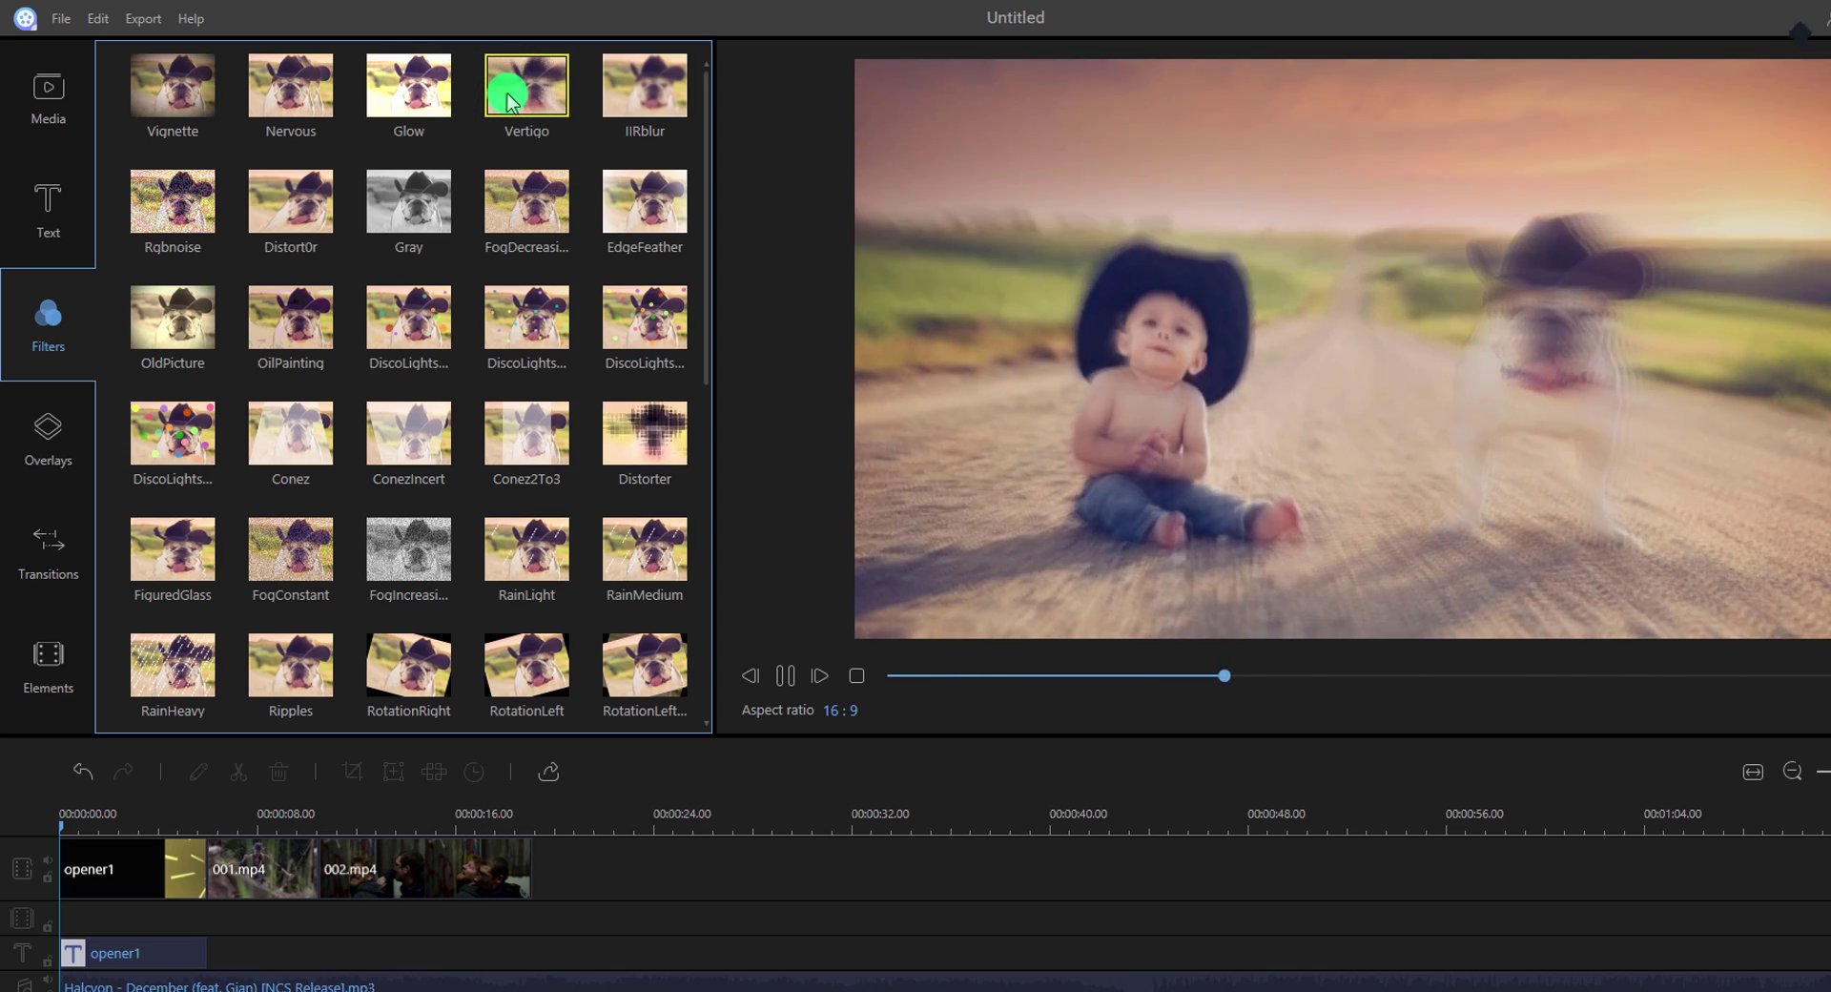
drag(515, 98, 326, 918)
drag(339, 811, 256, 809)
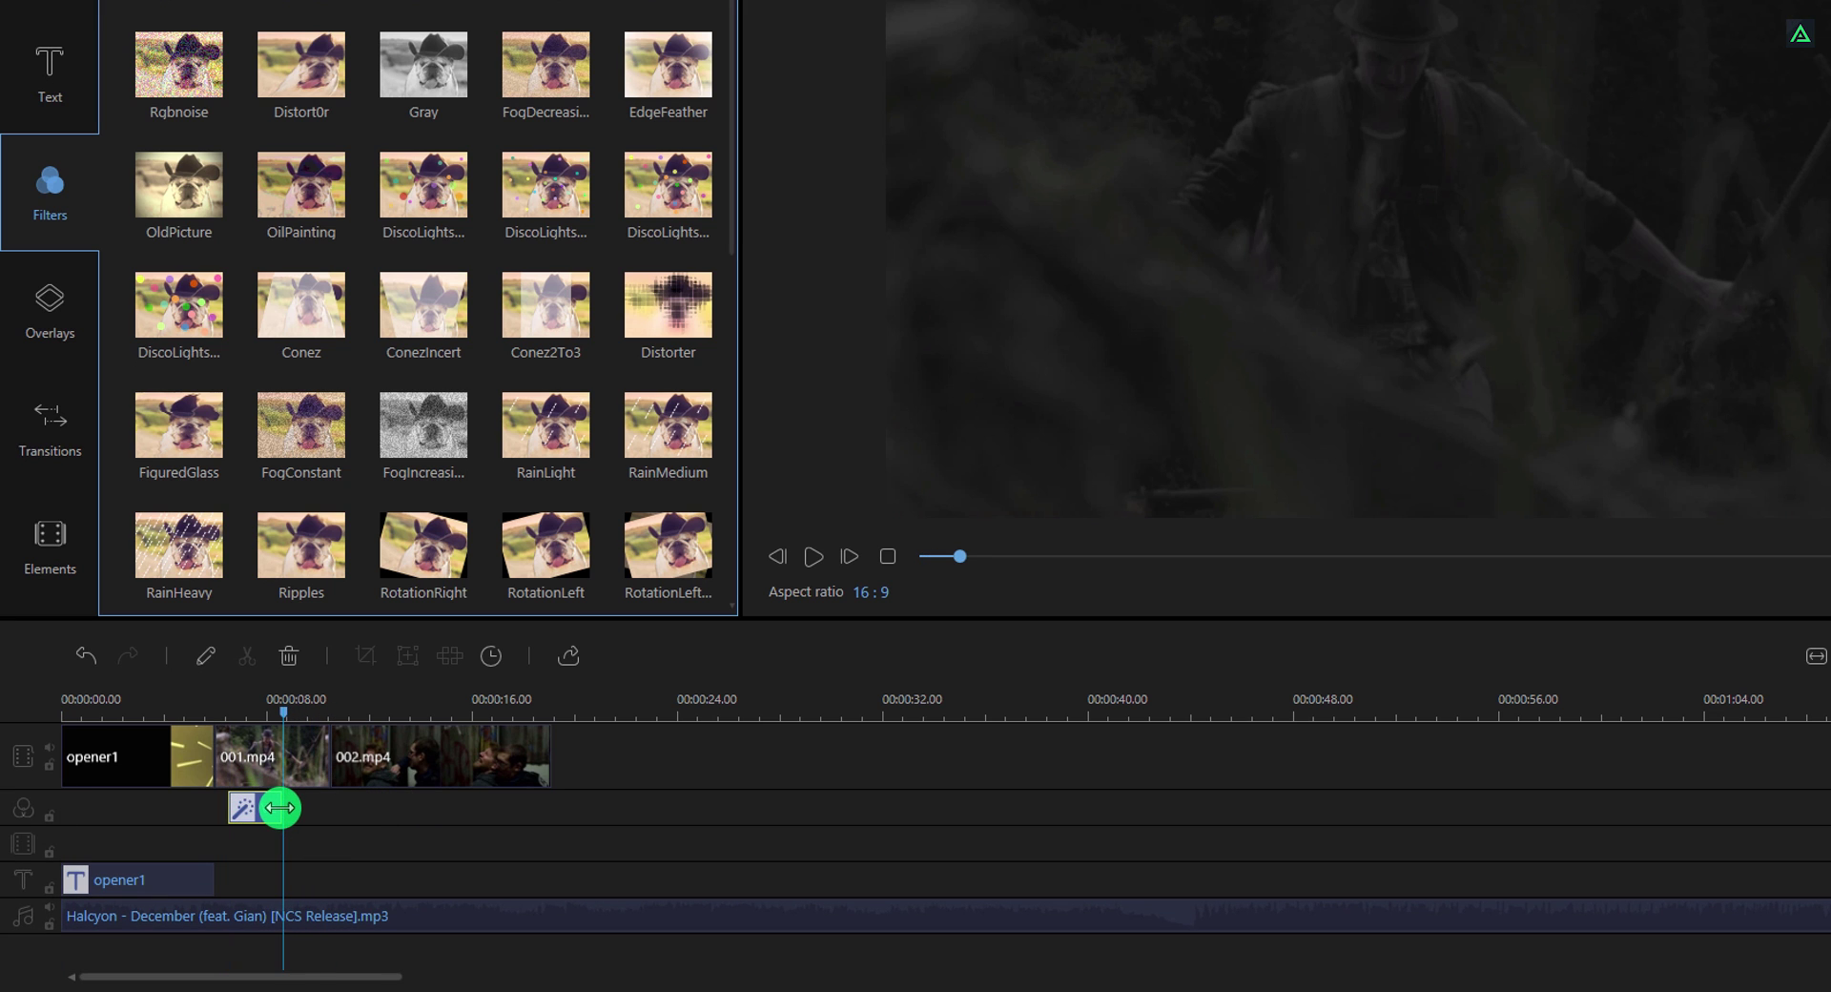
- Play the video from about 6 to 9 seconds to check the Vertigo effect
click(213, 720)
key(space)
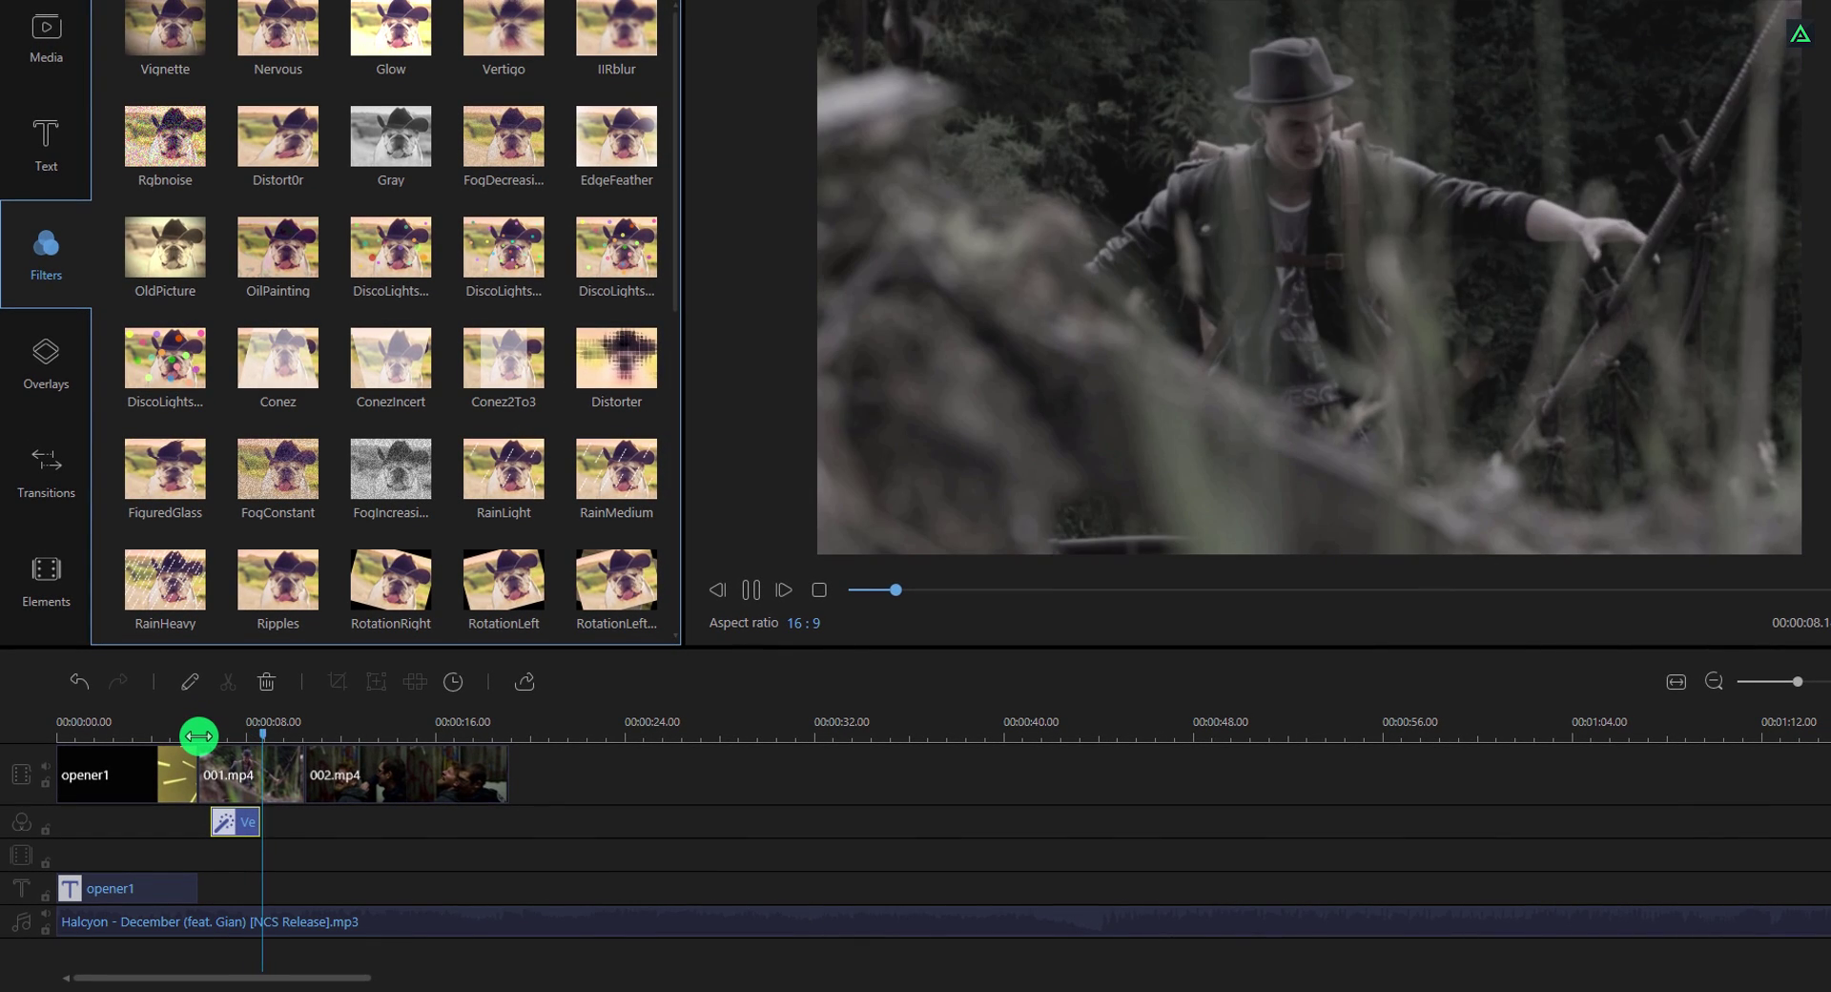
key(space)
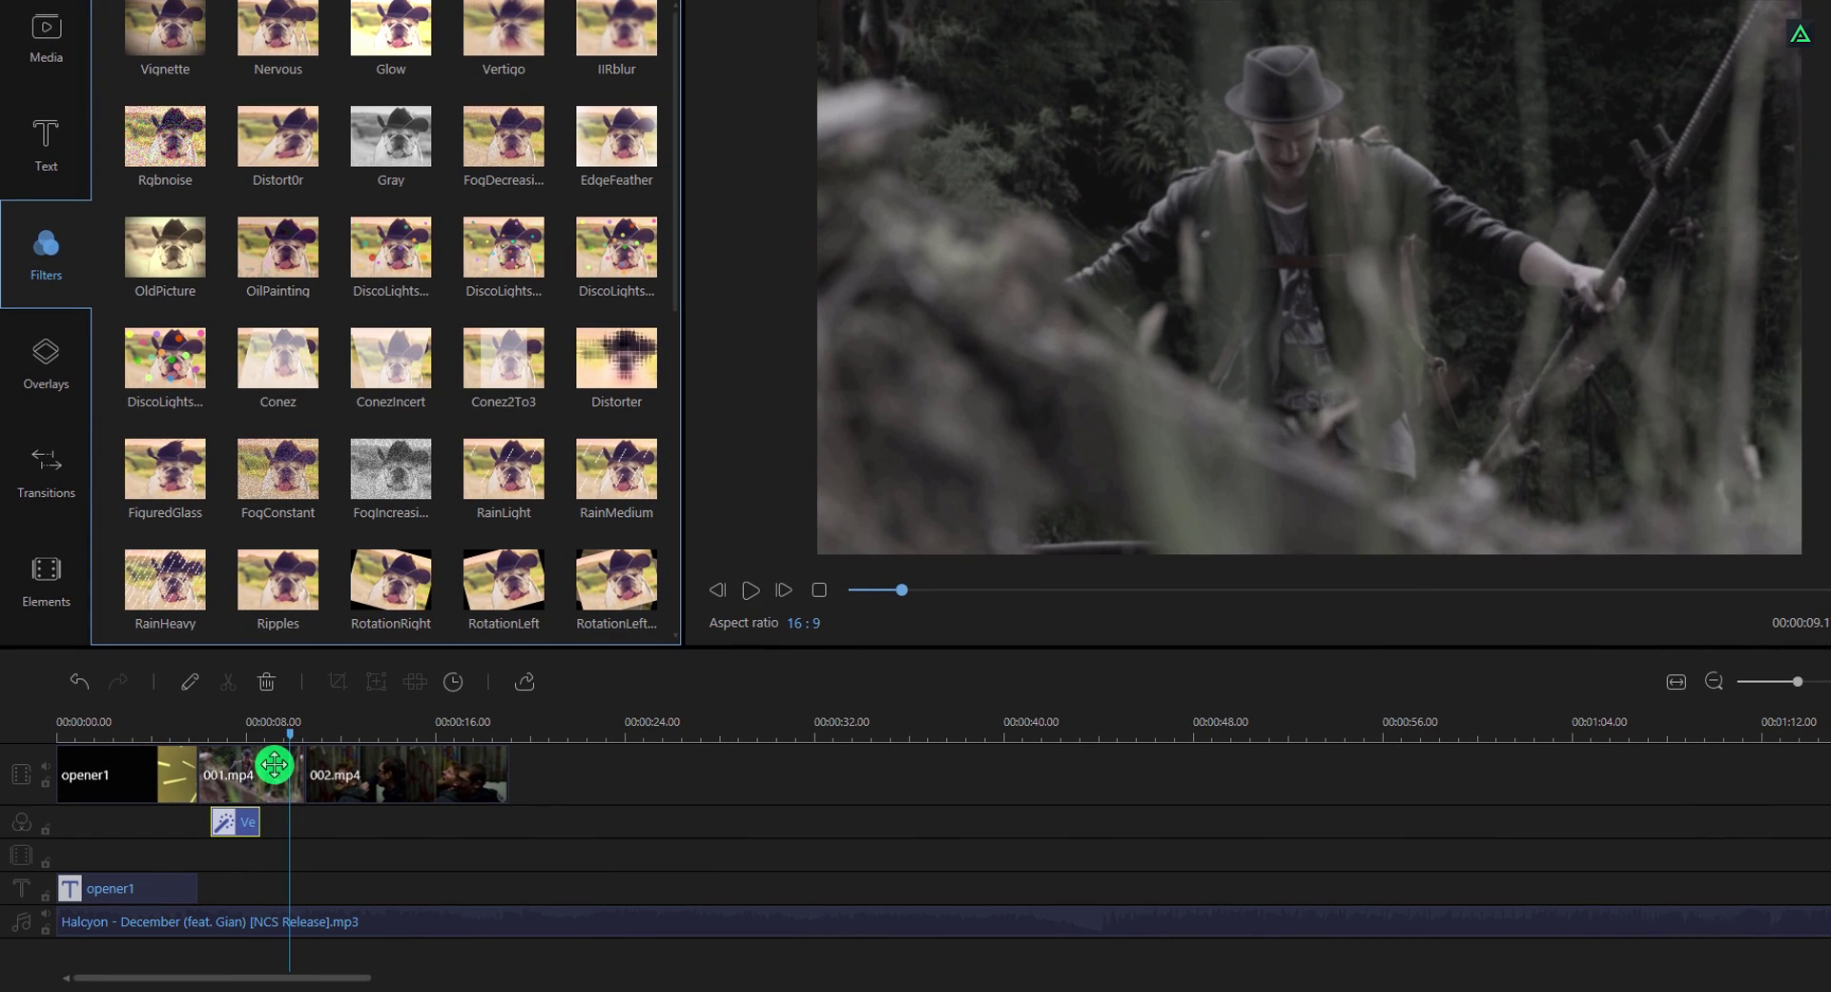
- Add the Overlay26 camcorder REC frame to the overlay track
click(53, 379)
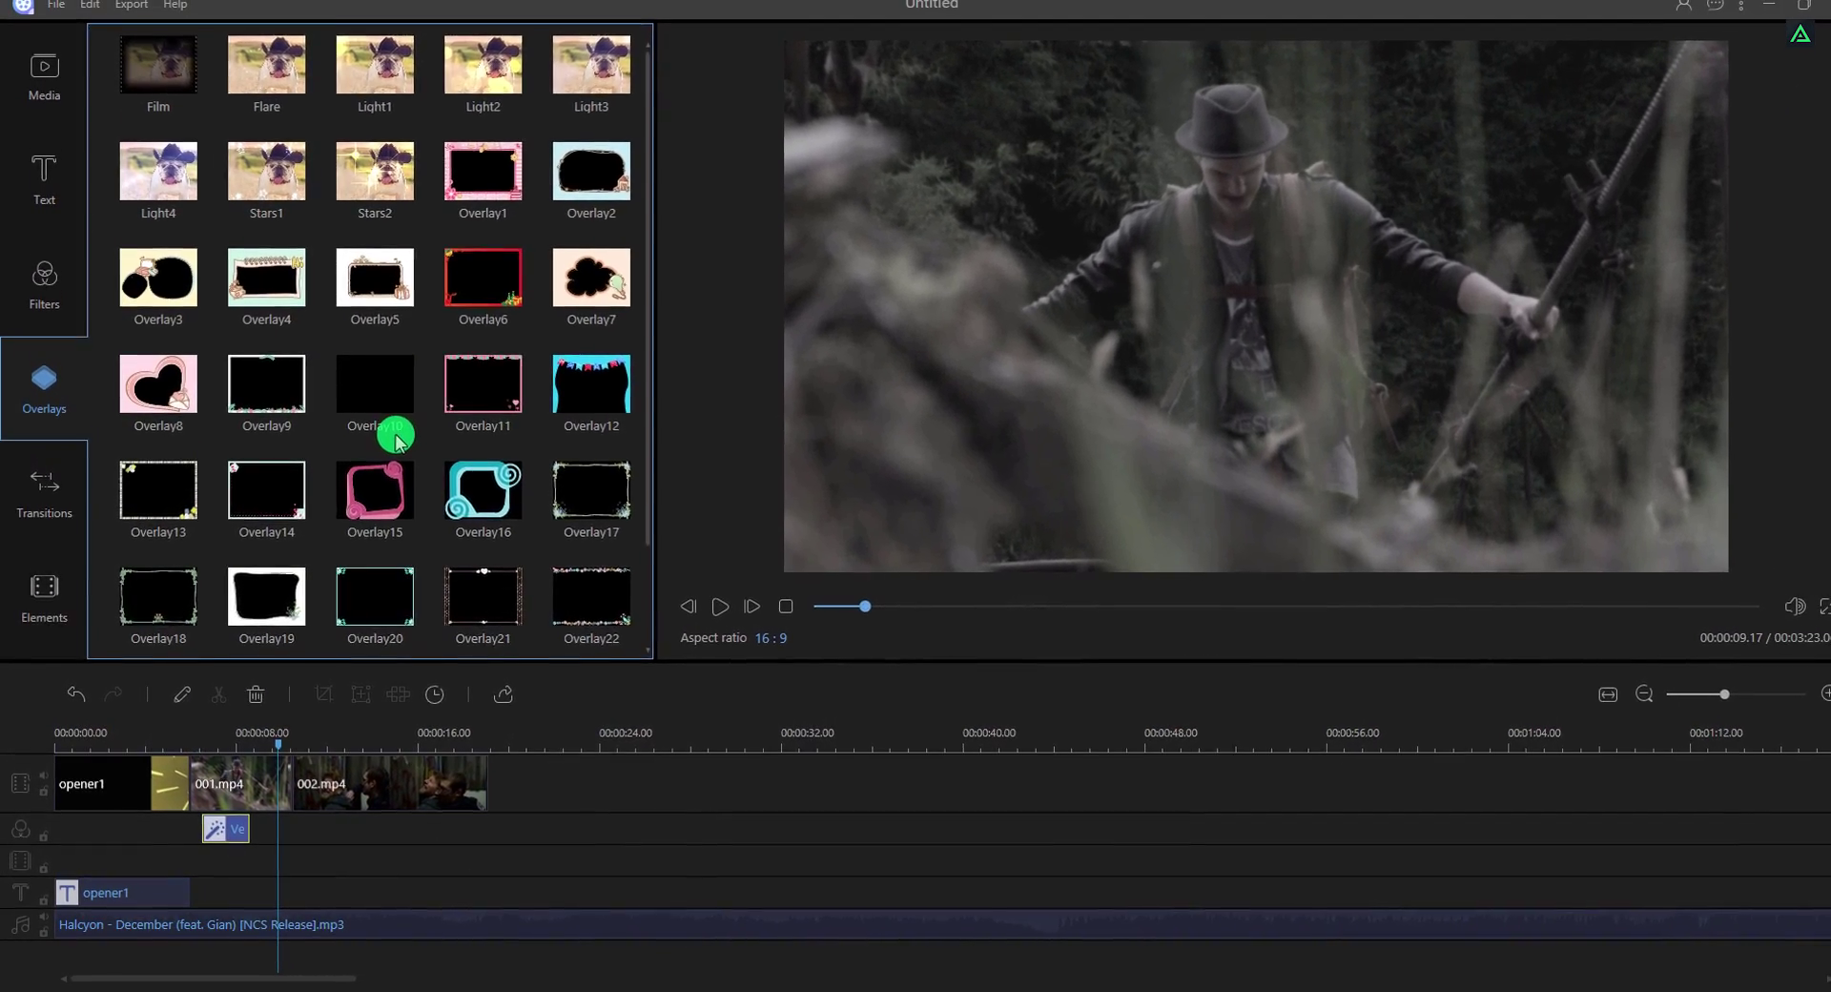
scroll(396, 439, down, 1)
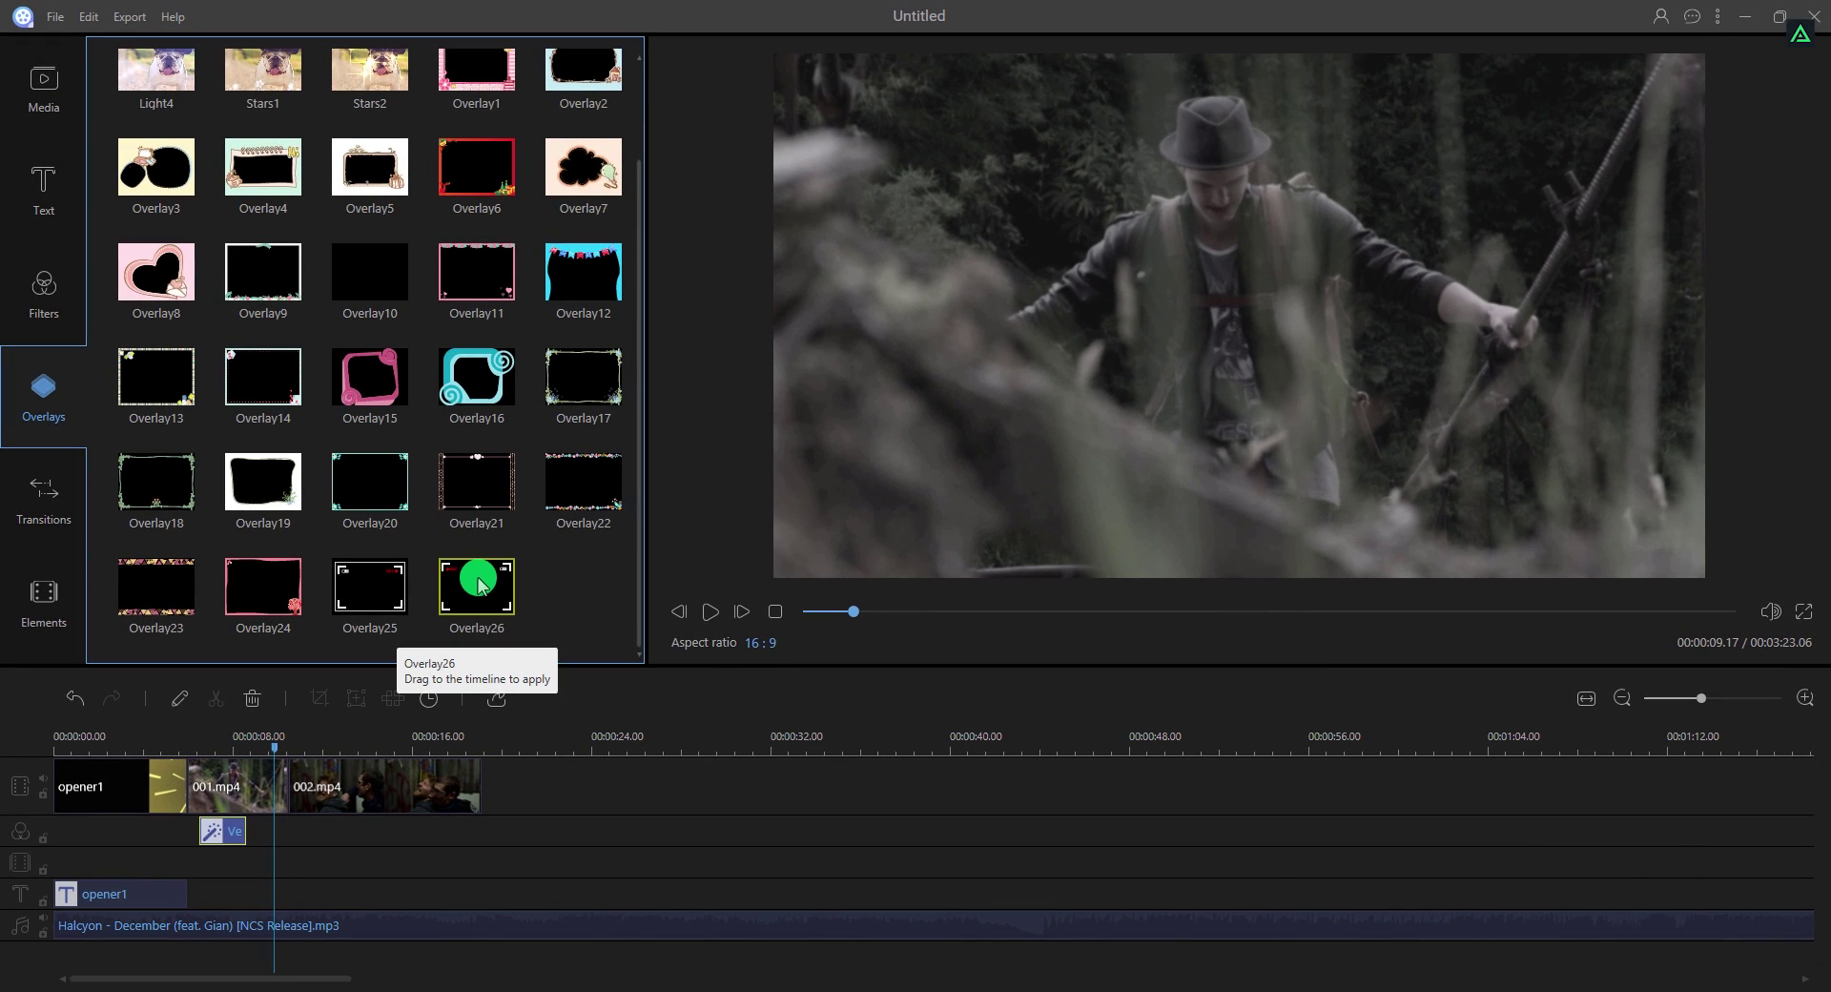
drag(480, 584, 469, 855)
- Trim the overlay to start at about 5 seconds and preview it over both clips
click(377, 747)
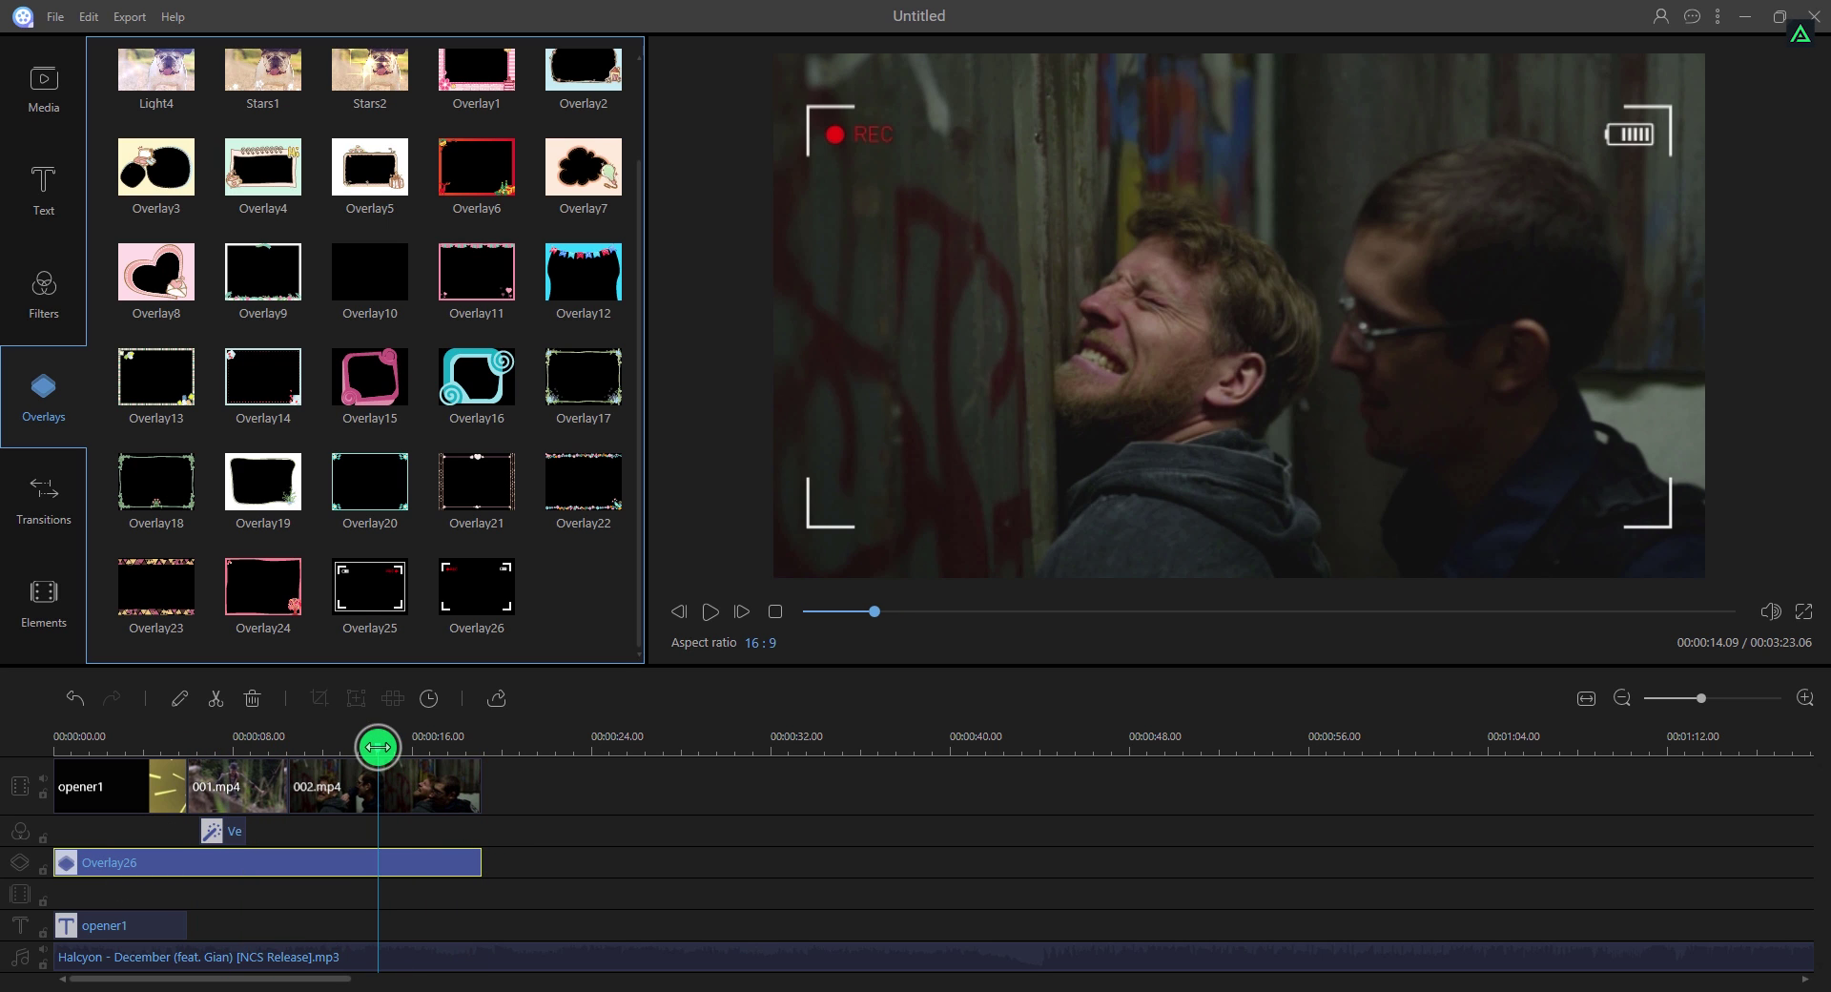
click(151, 746)
click(240, 747)
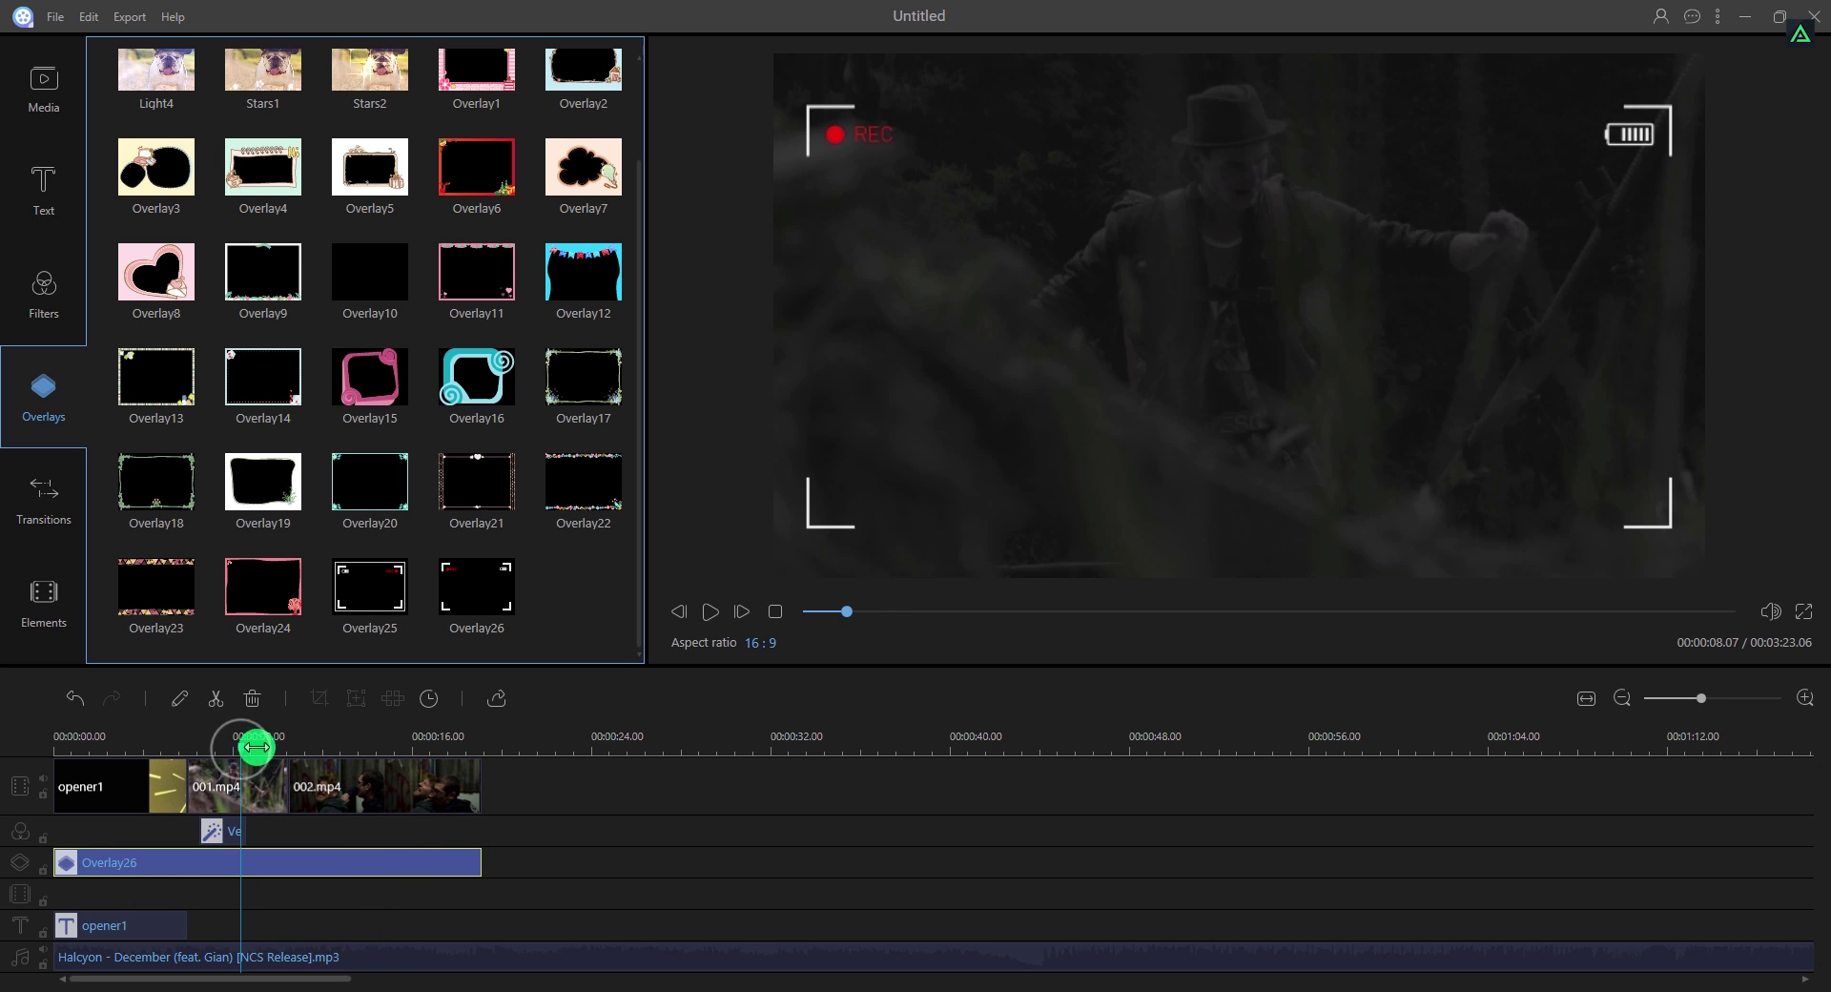
drag(56, 869, 184, 866)
click(229, 745)
scroll(270, 745, up, 1)
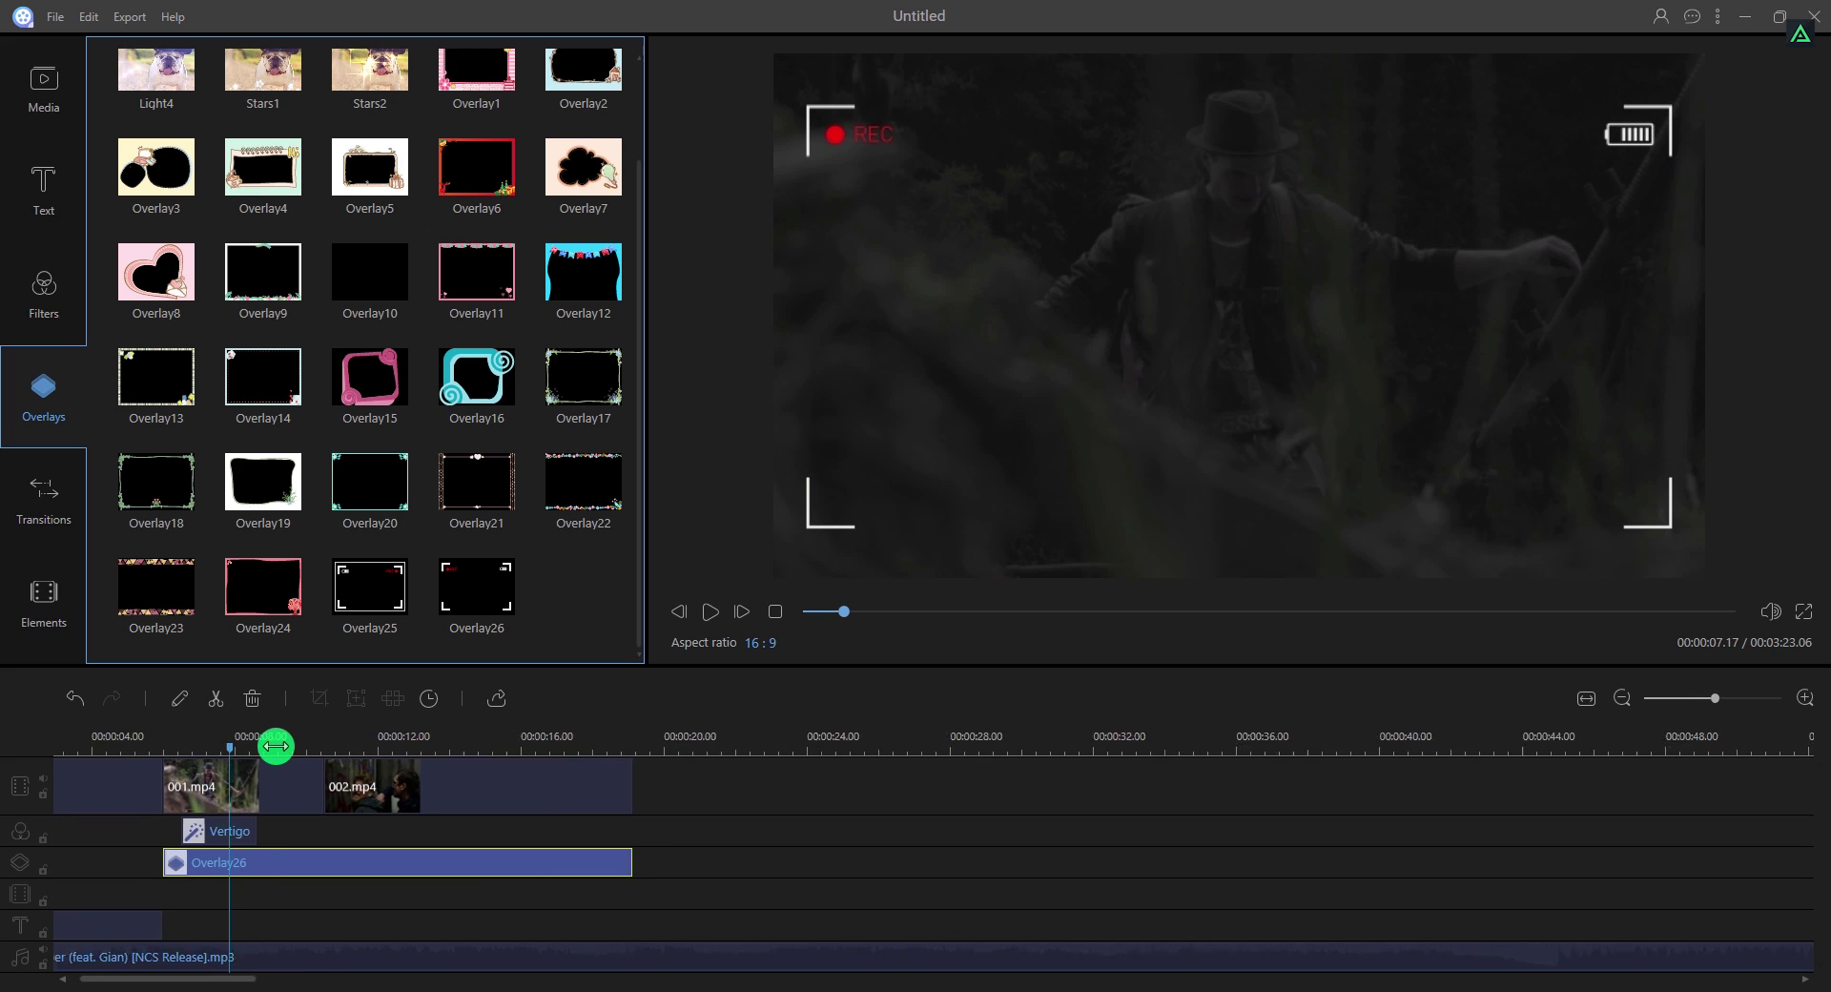
click(302, 745)
drag(301, 745, 337, 747)
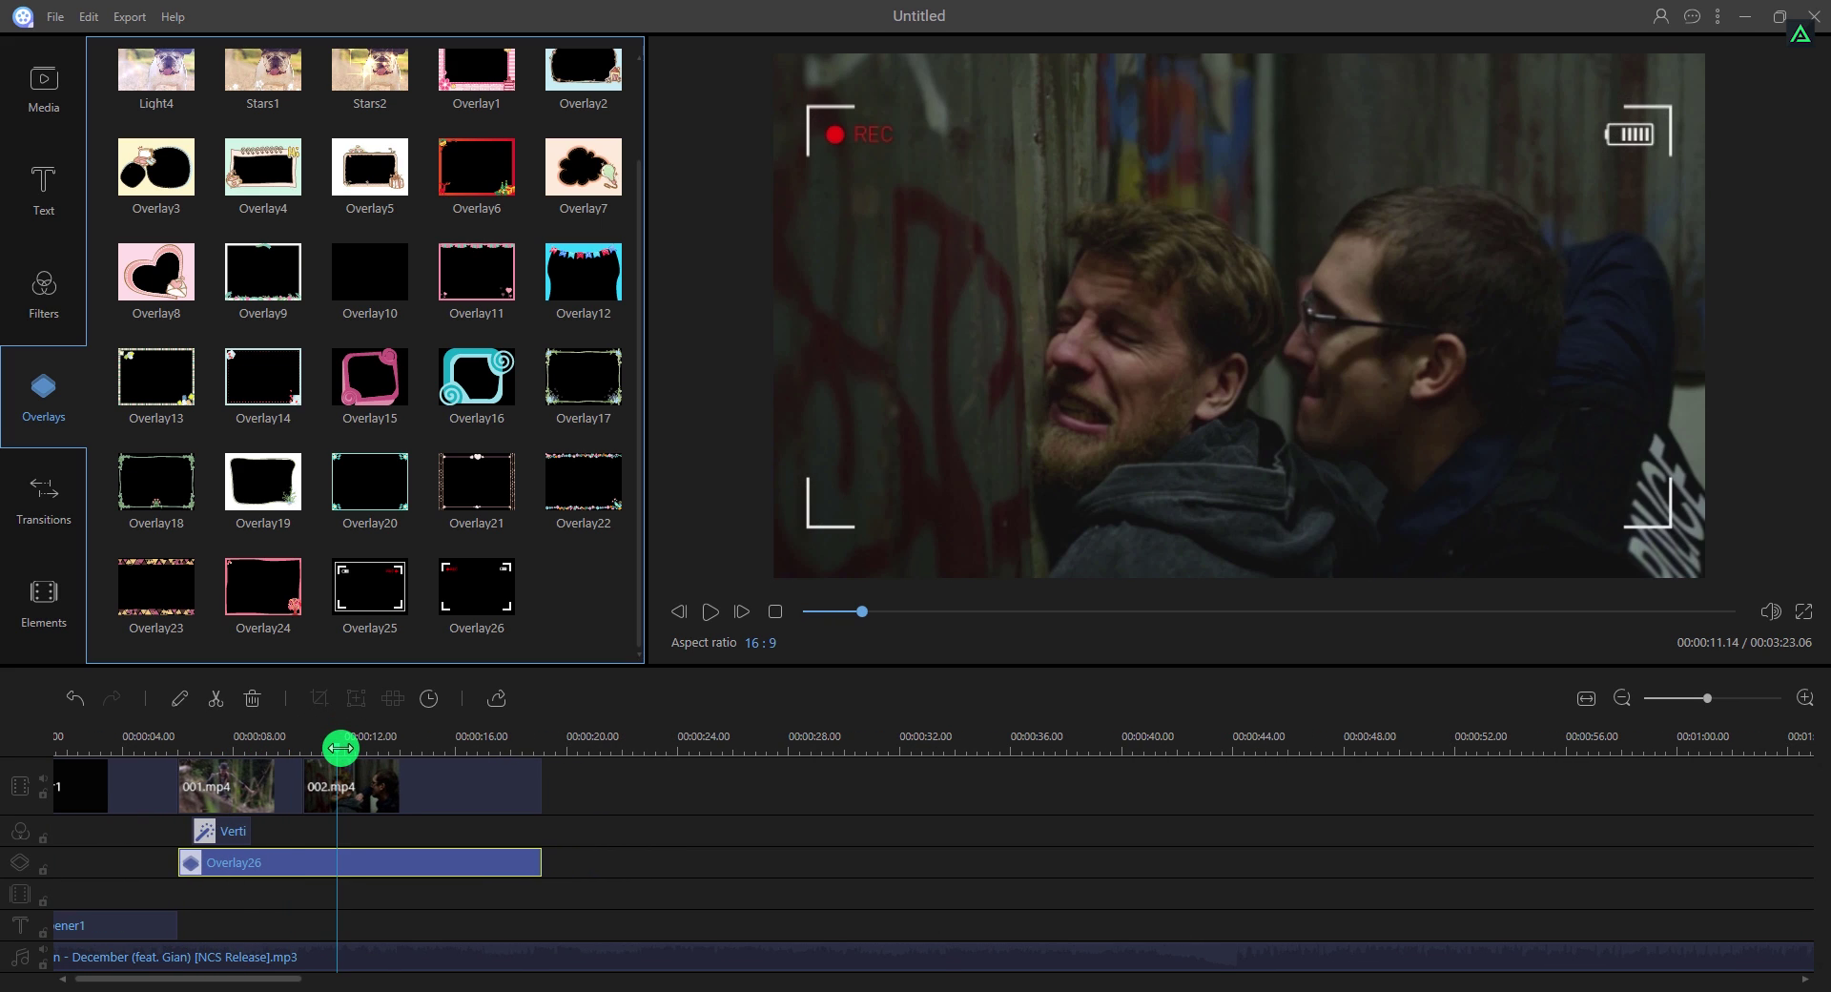
- Insert FF_RadialBlur between 001.mp4 and 002.mp4 and play back the cut to check it
click(44, 498)
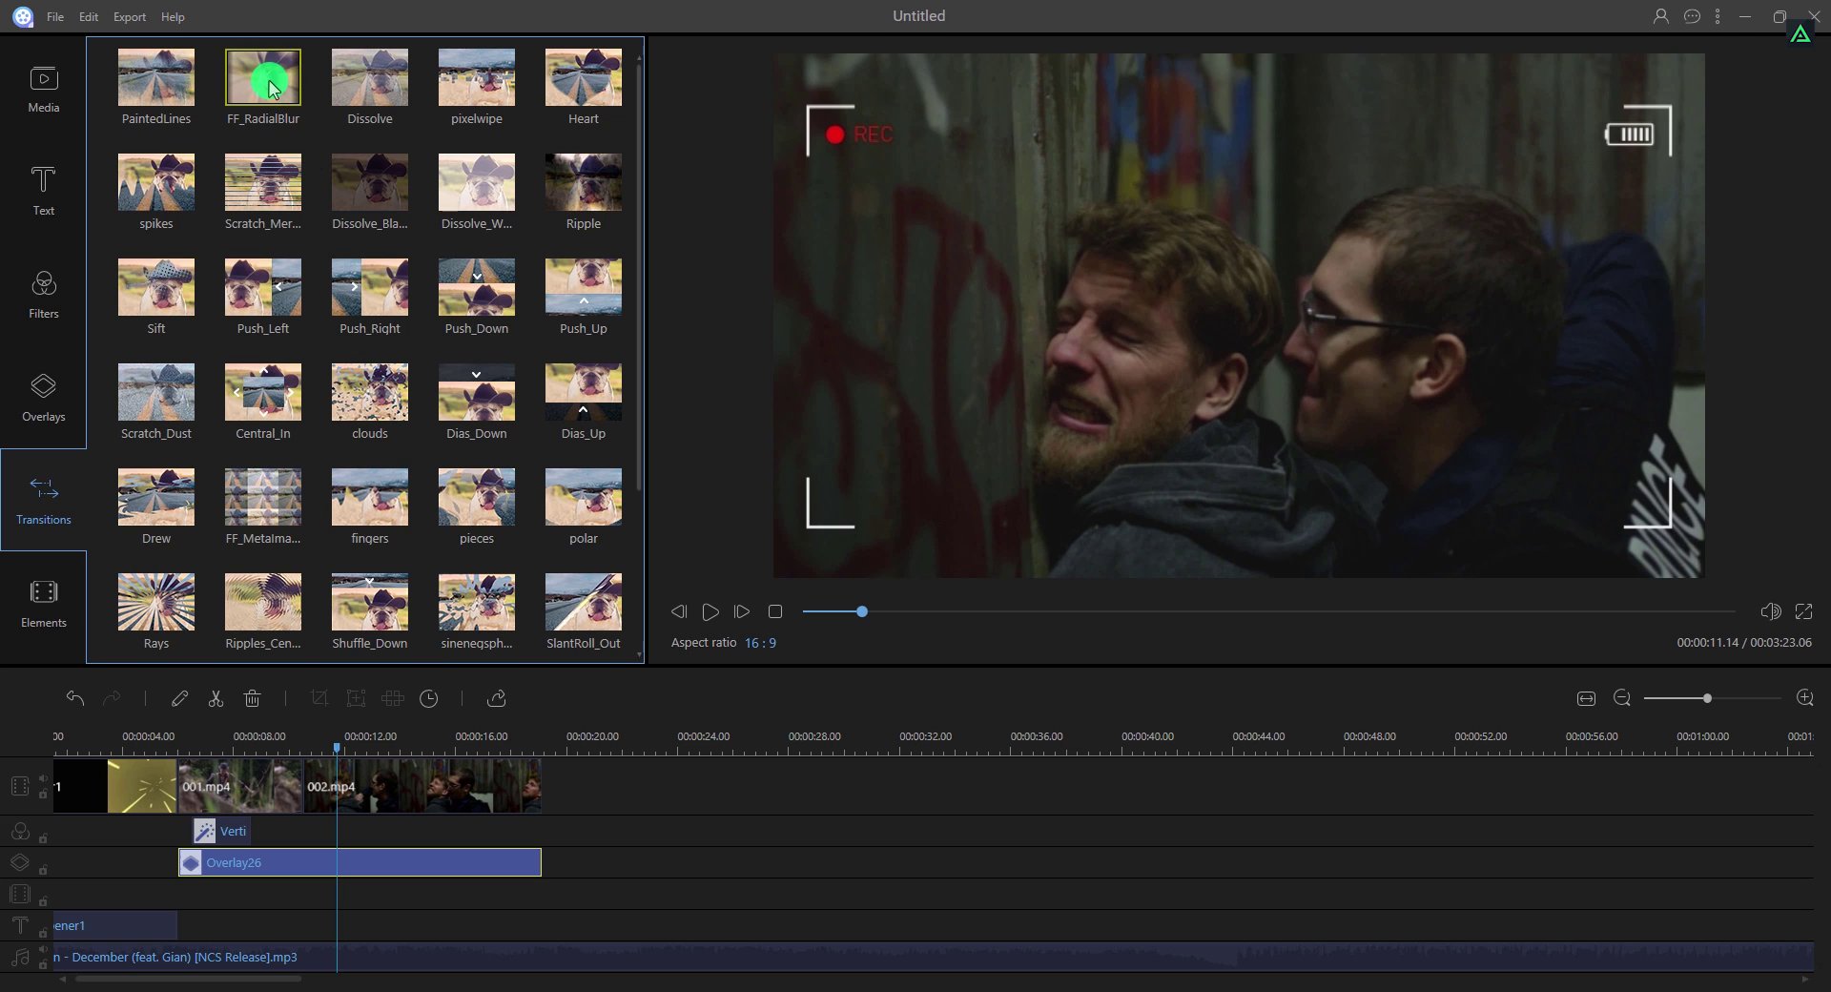
scroll(334, 273, down, 2)
click(383, 275)
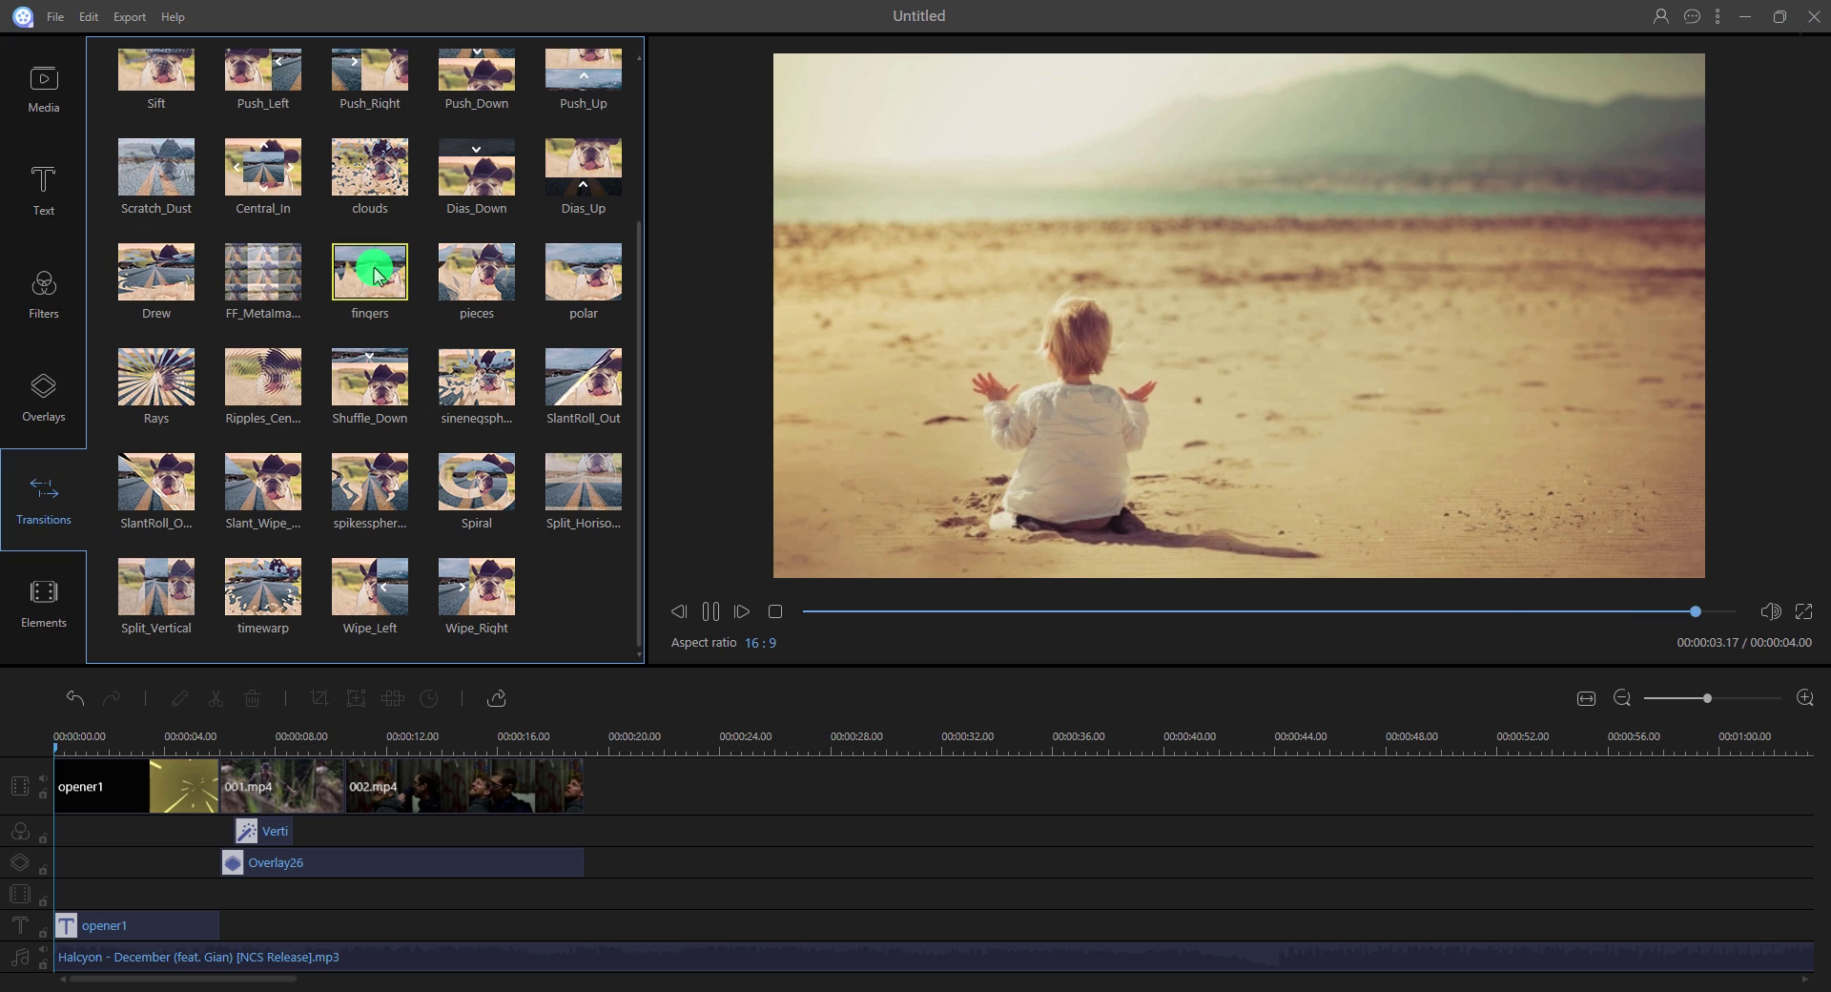
scroll(374, 275, up, 2)
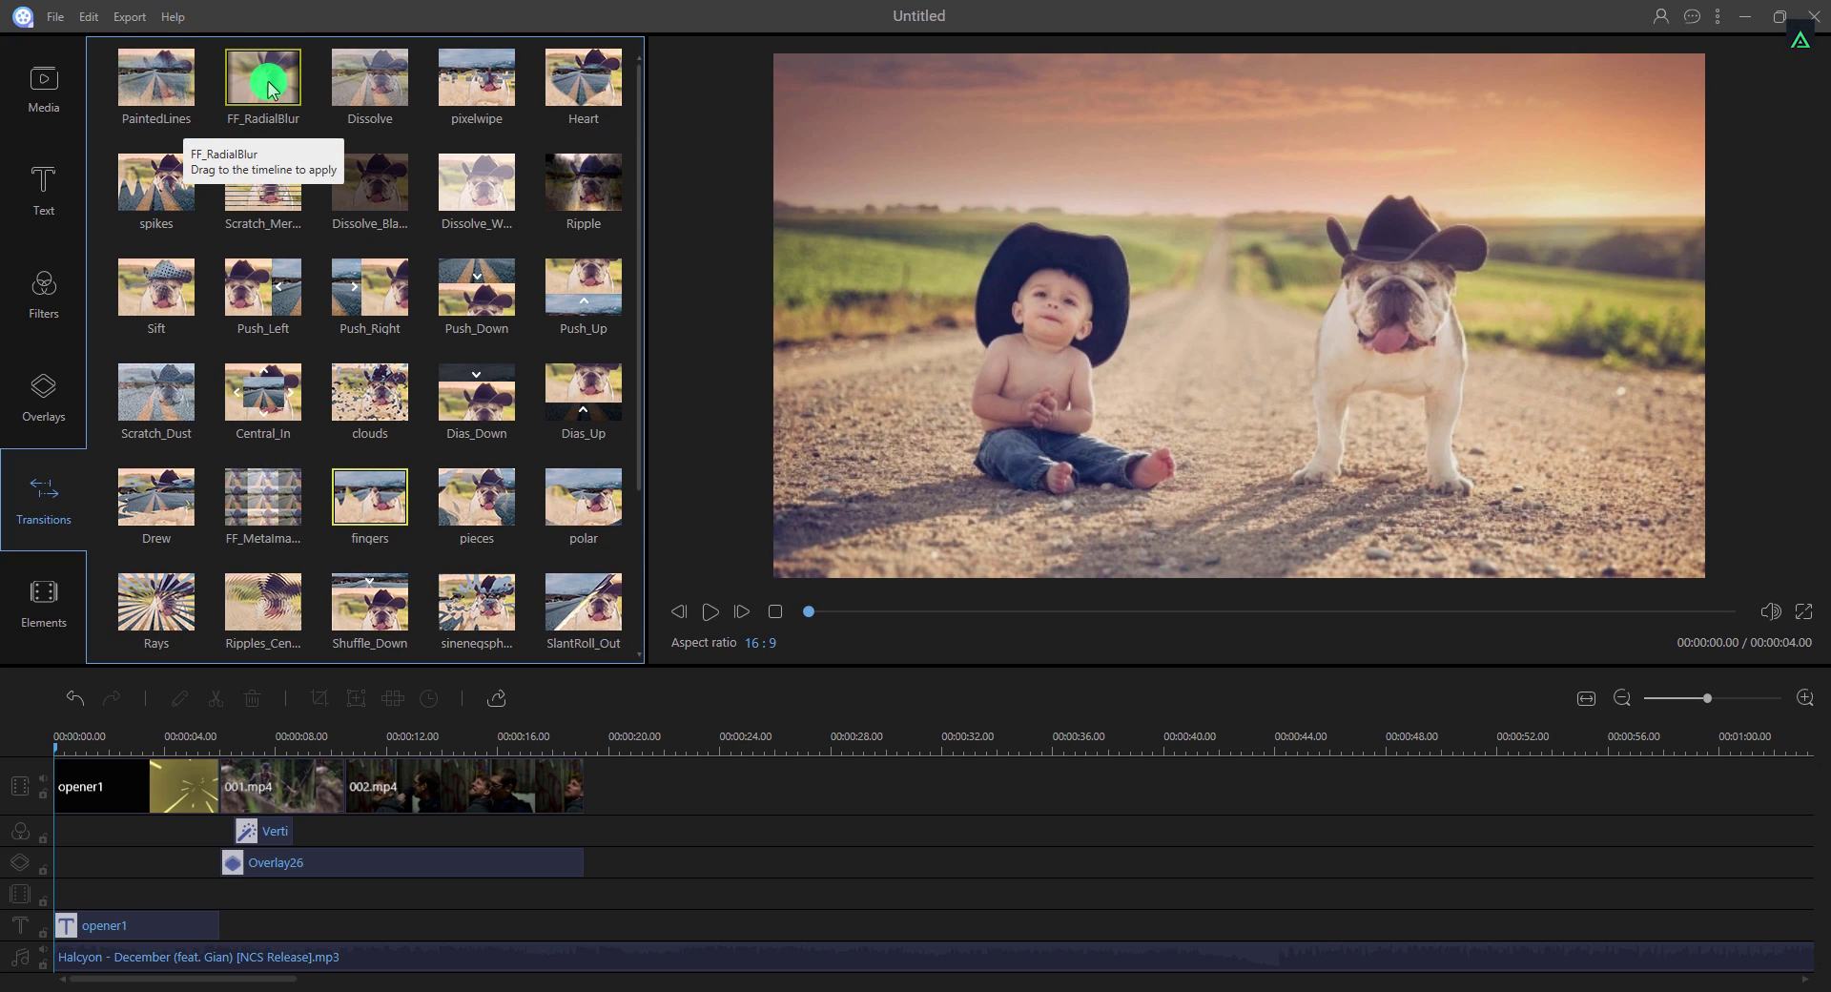
mouse_move(267, 88)
mouse_down()
mouse_move(305, 718)
mouse_move(349, 838)
mouse_up()
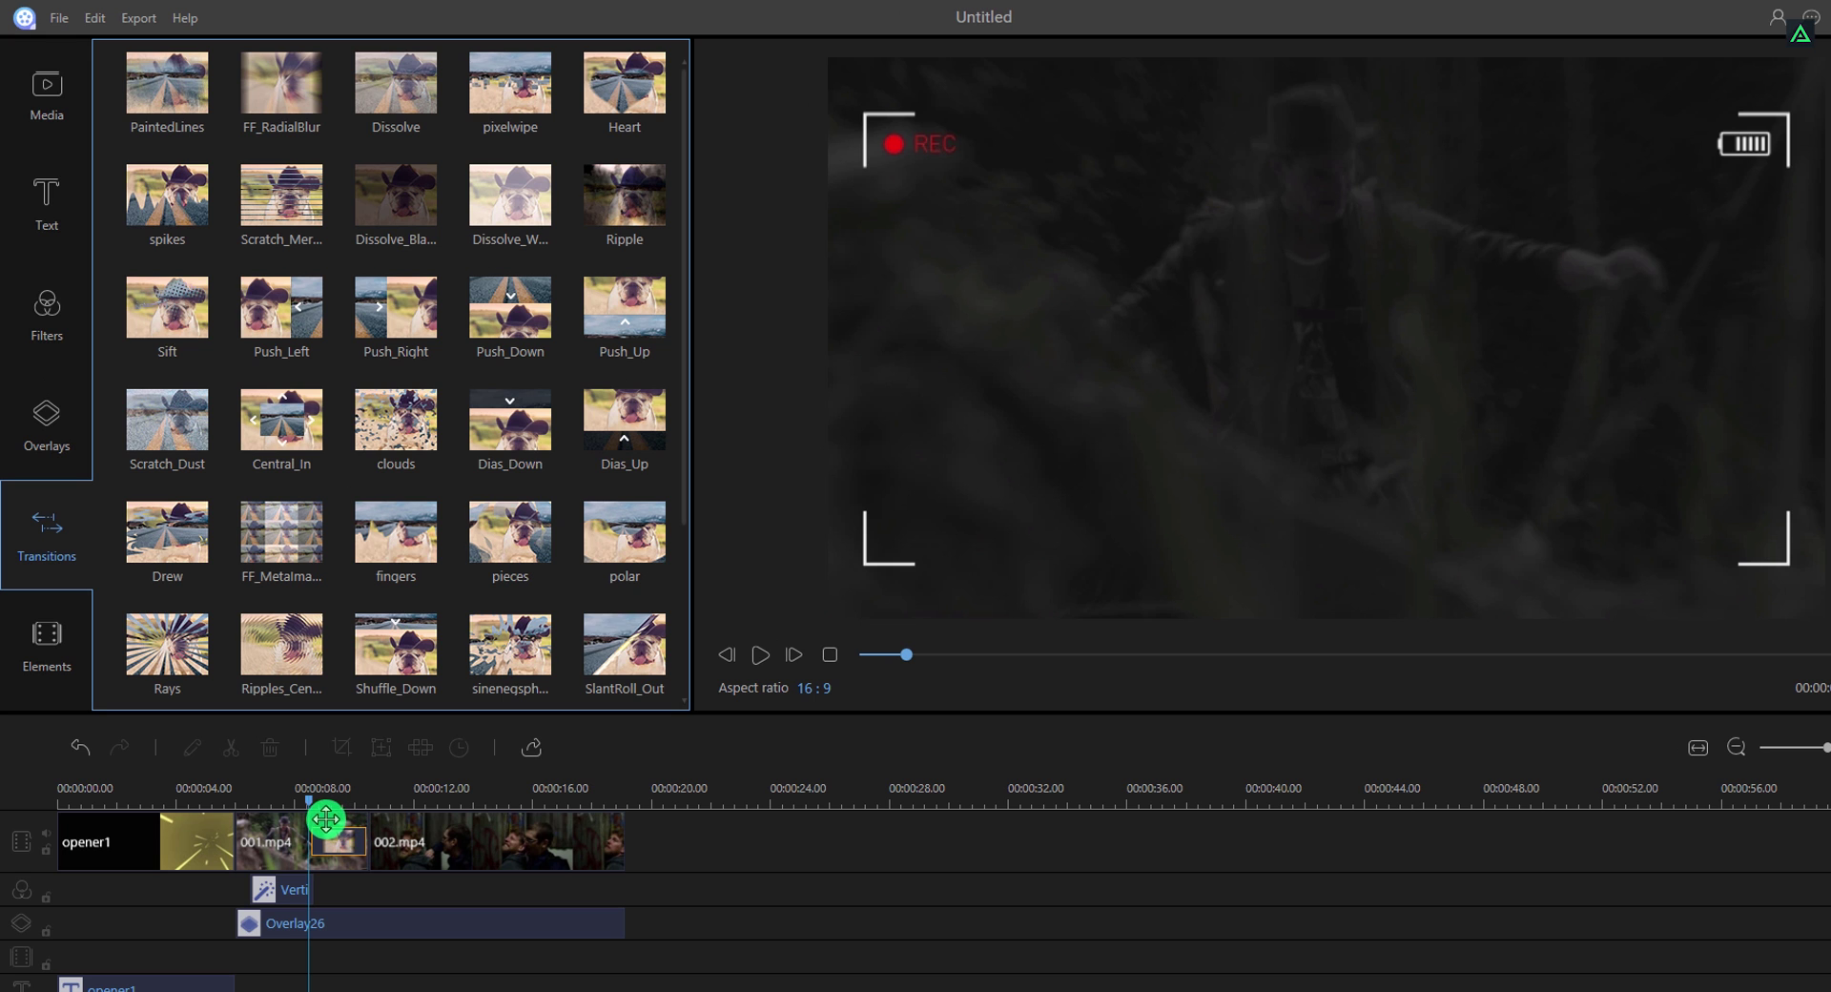
key(space)
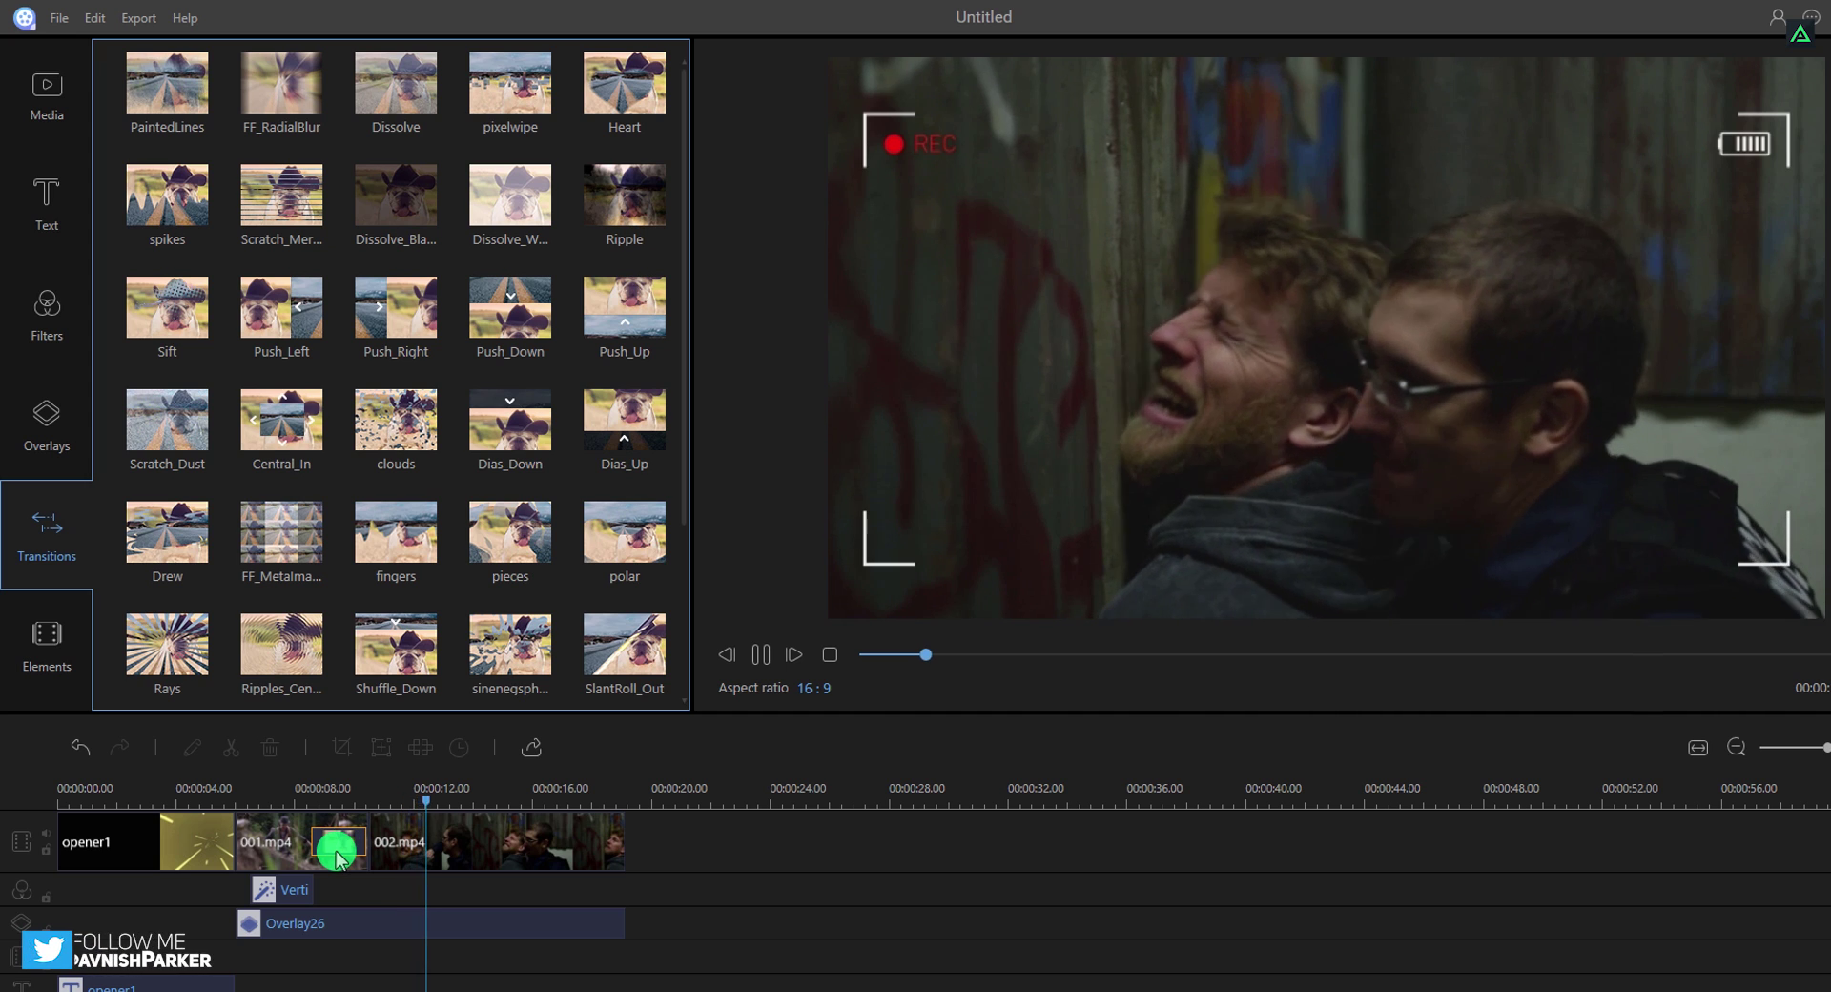
key(space)
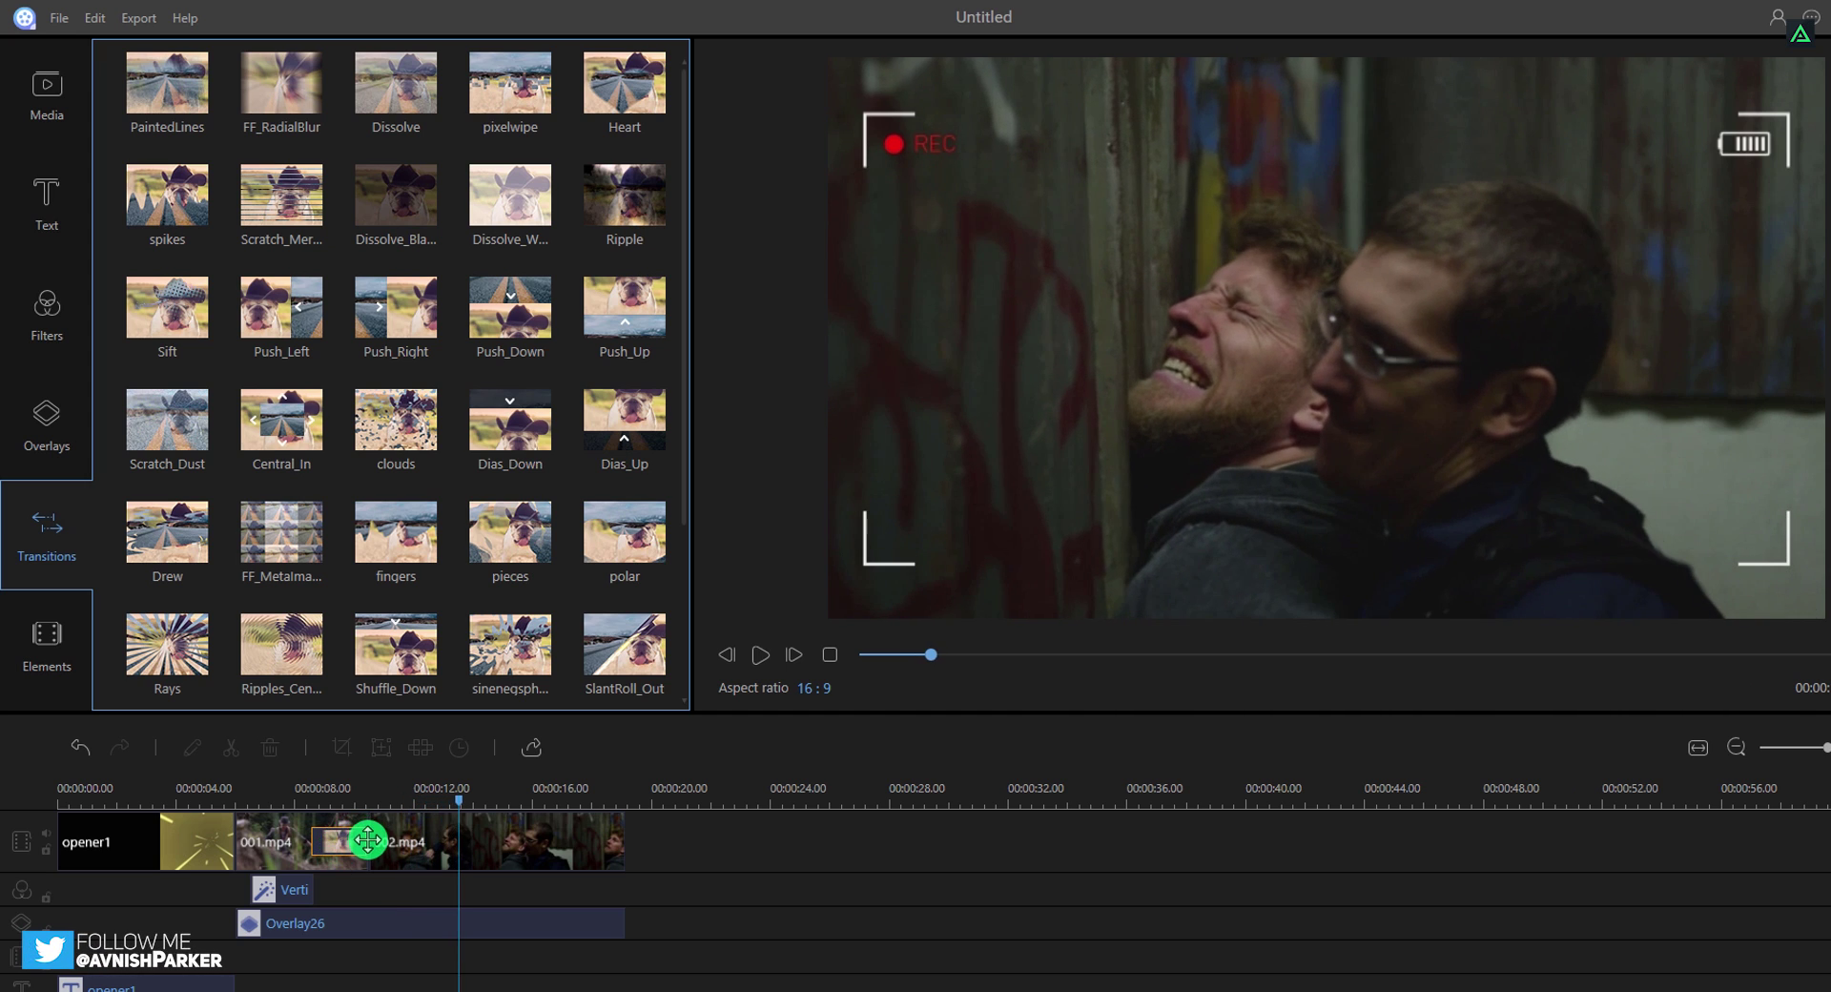
- Preview the Flower rain element, then split the Halcyon music at about 00:00:18 and delete its tail
click(42, 652)
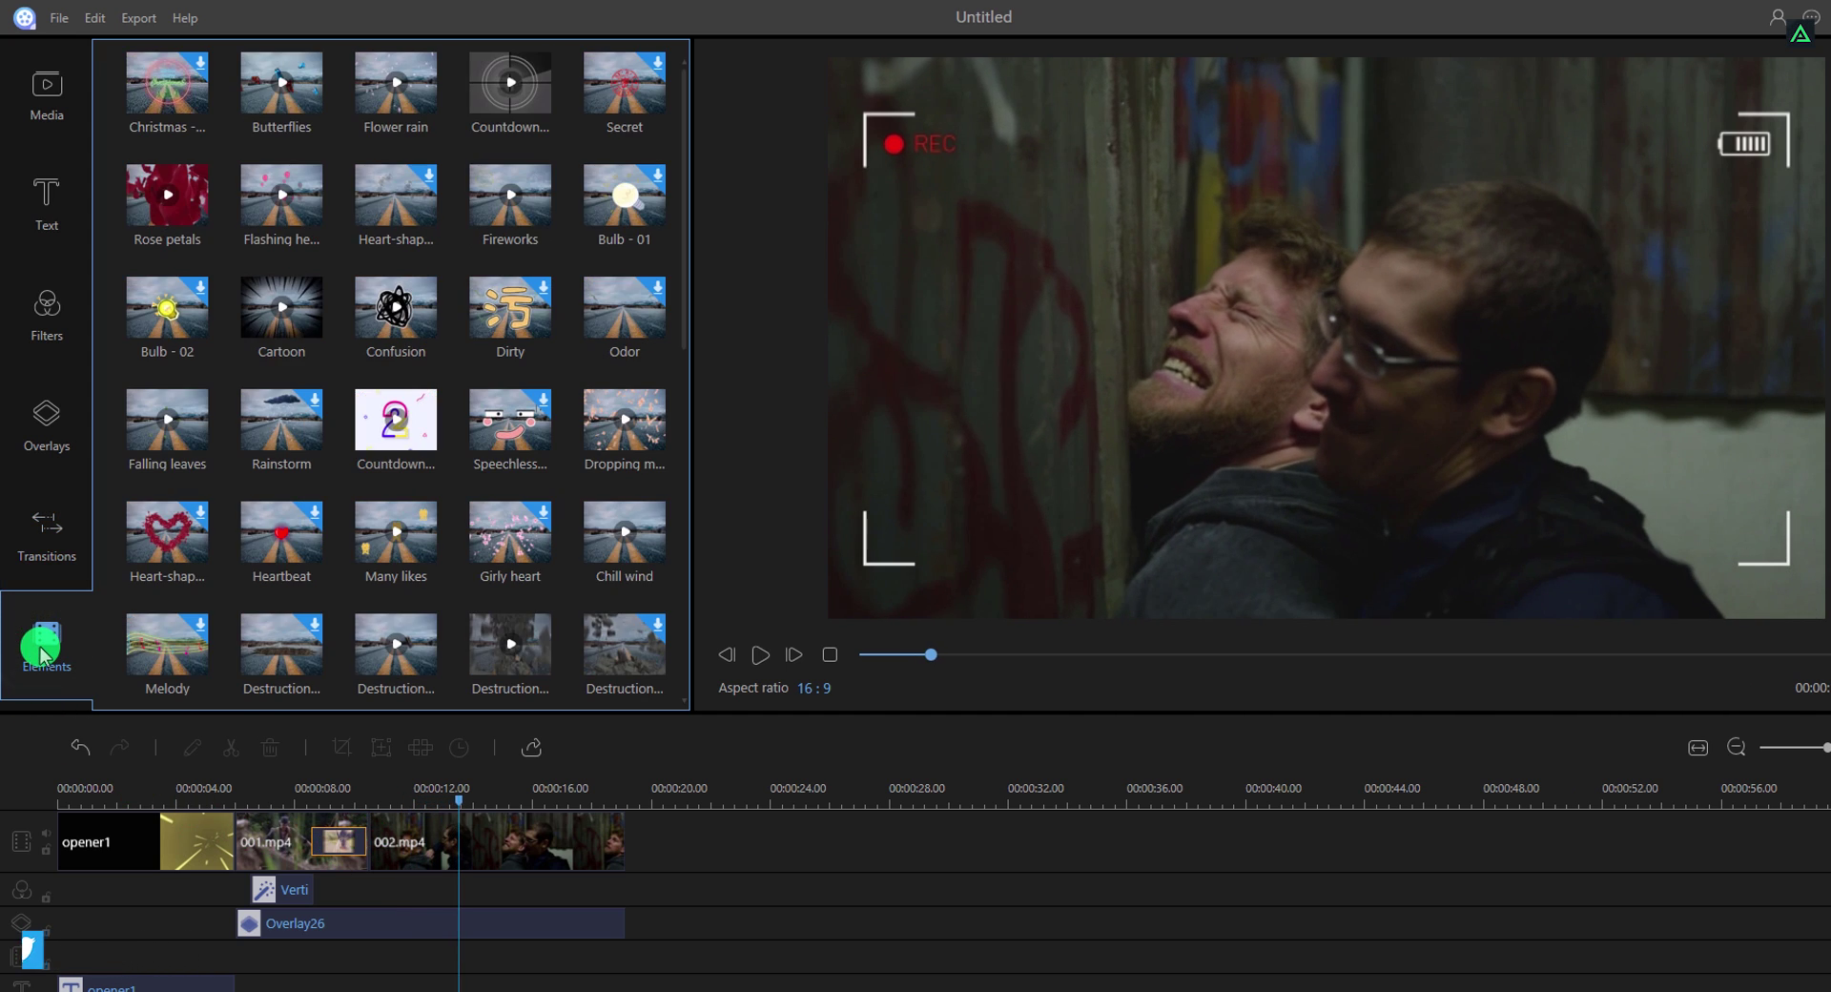
click(402, 91)
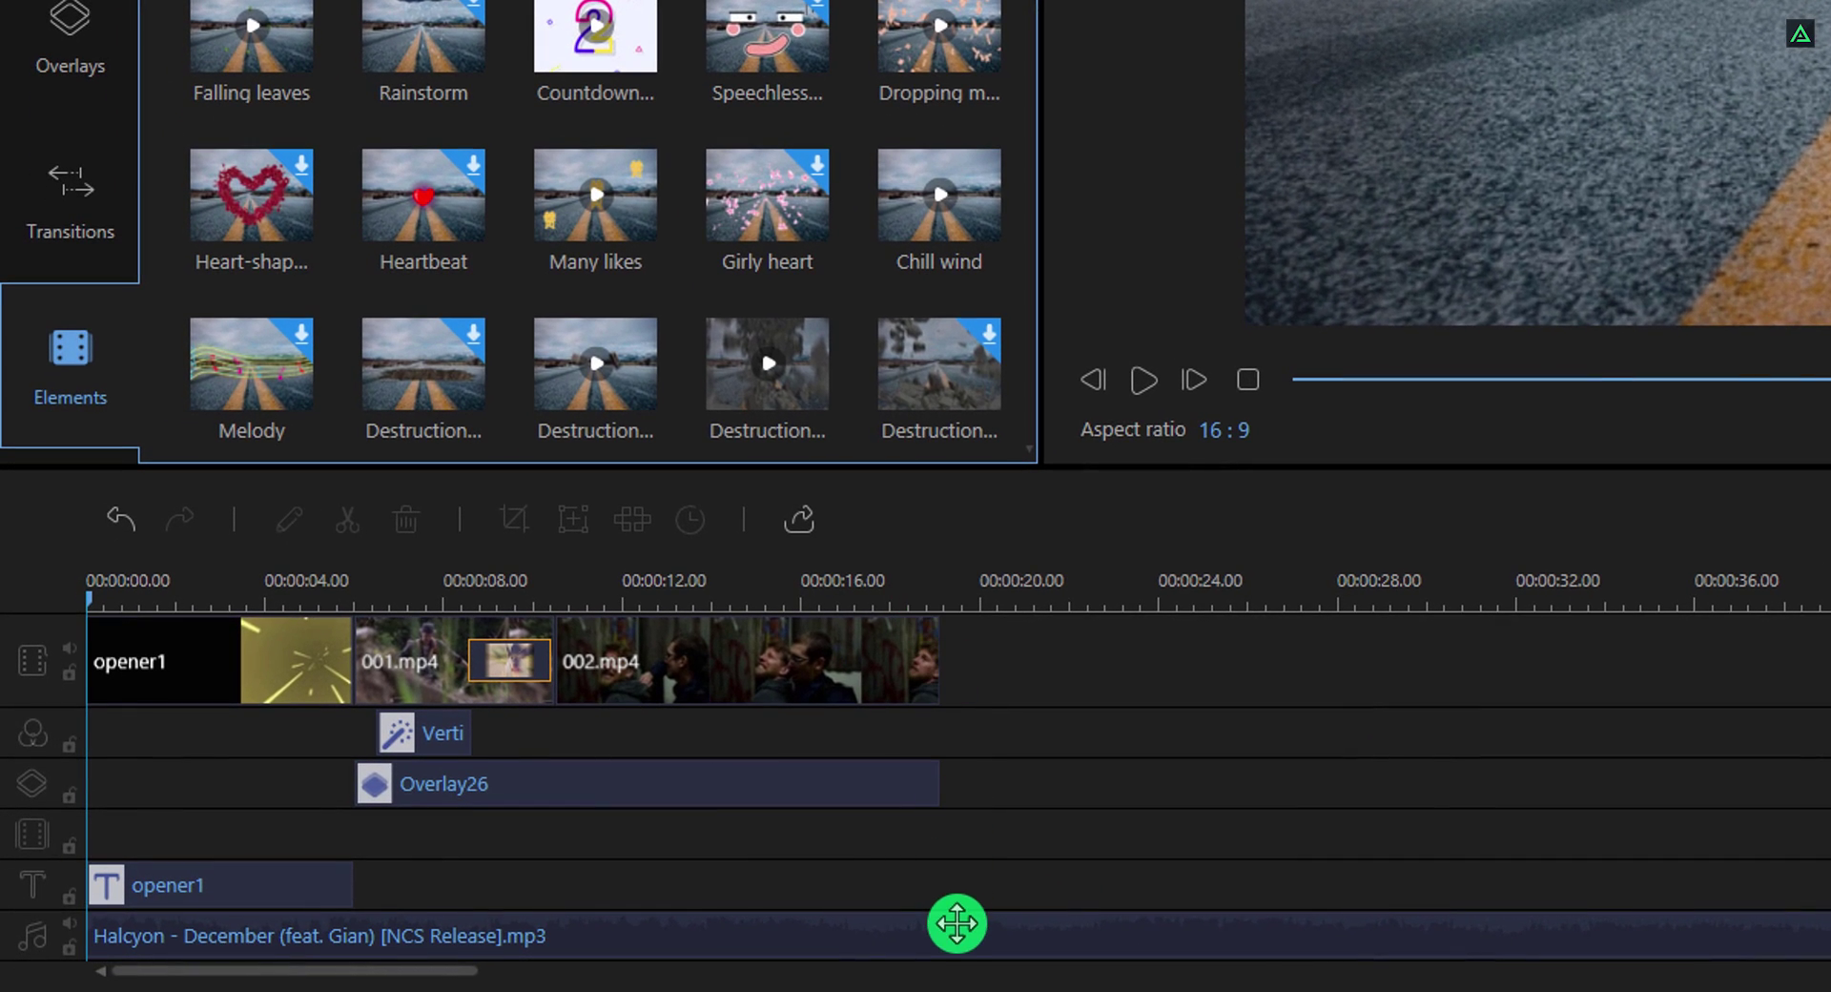
click(956, 923)
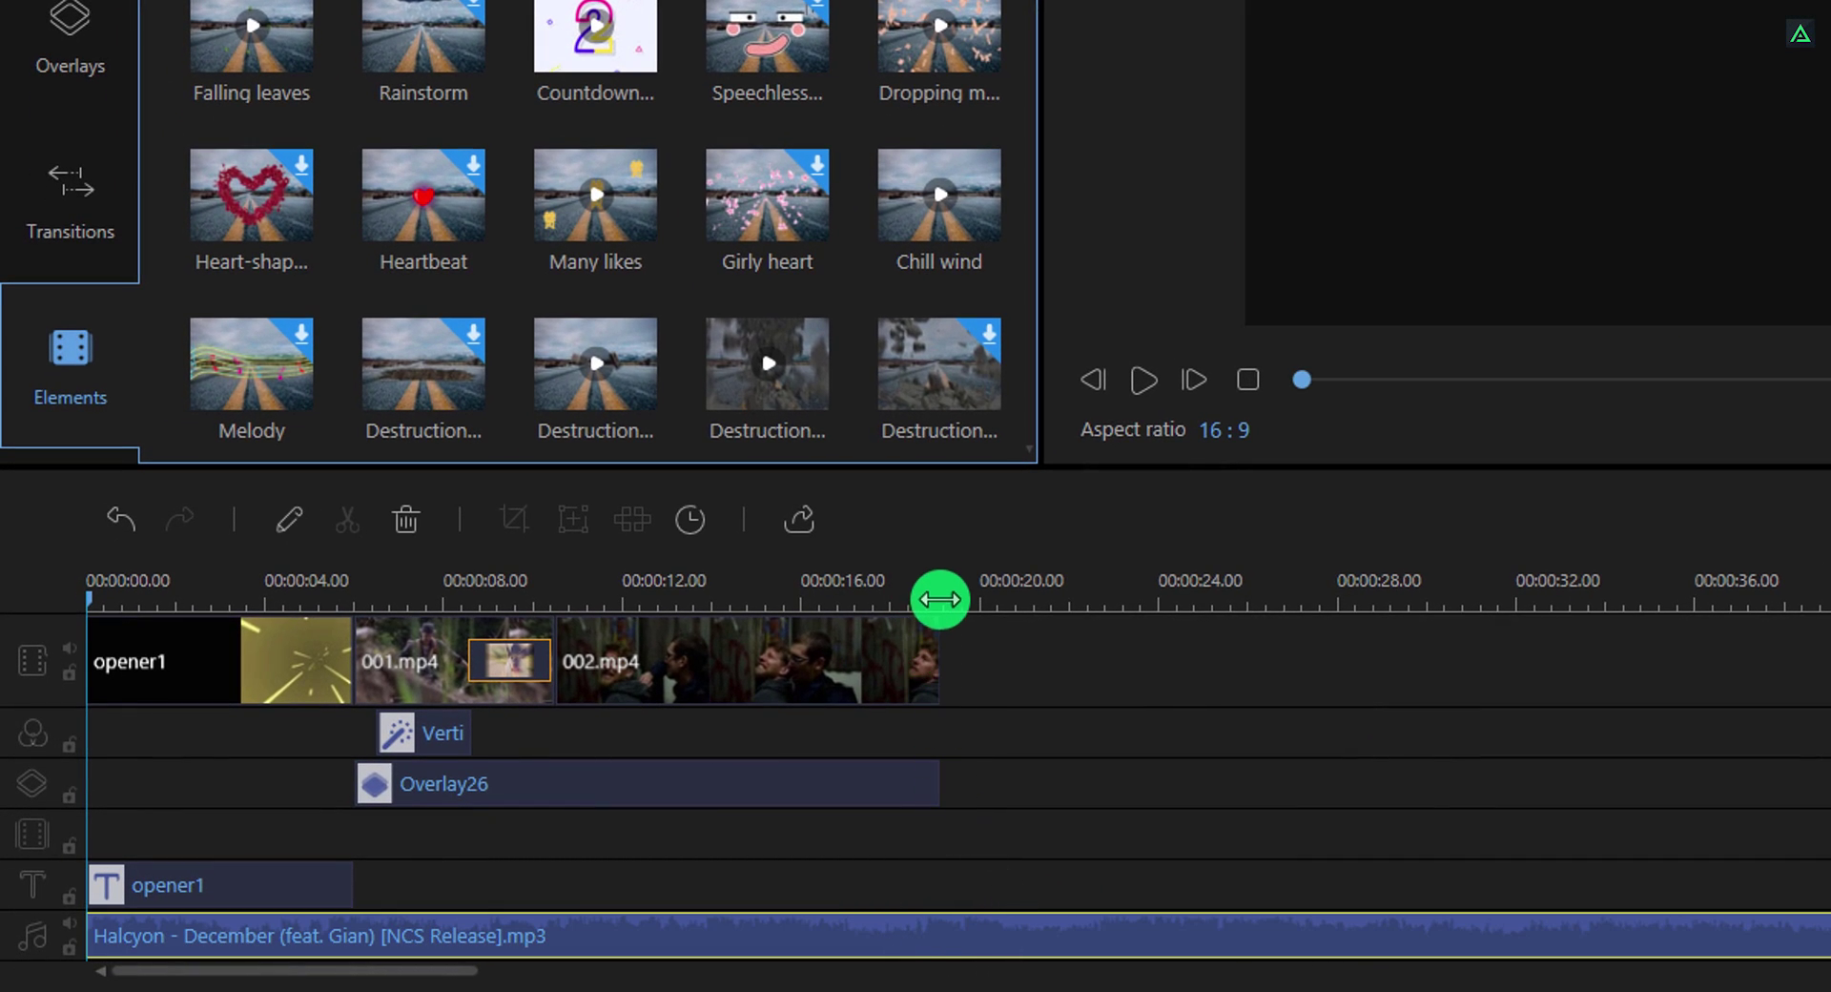
click(939, 588)
drag(939, 588, 893, 588)
click(358, 520)
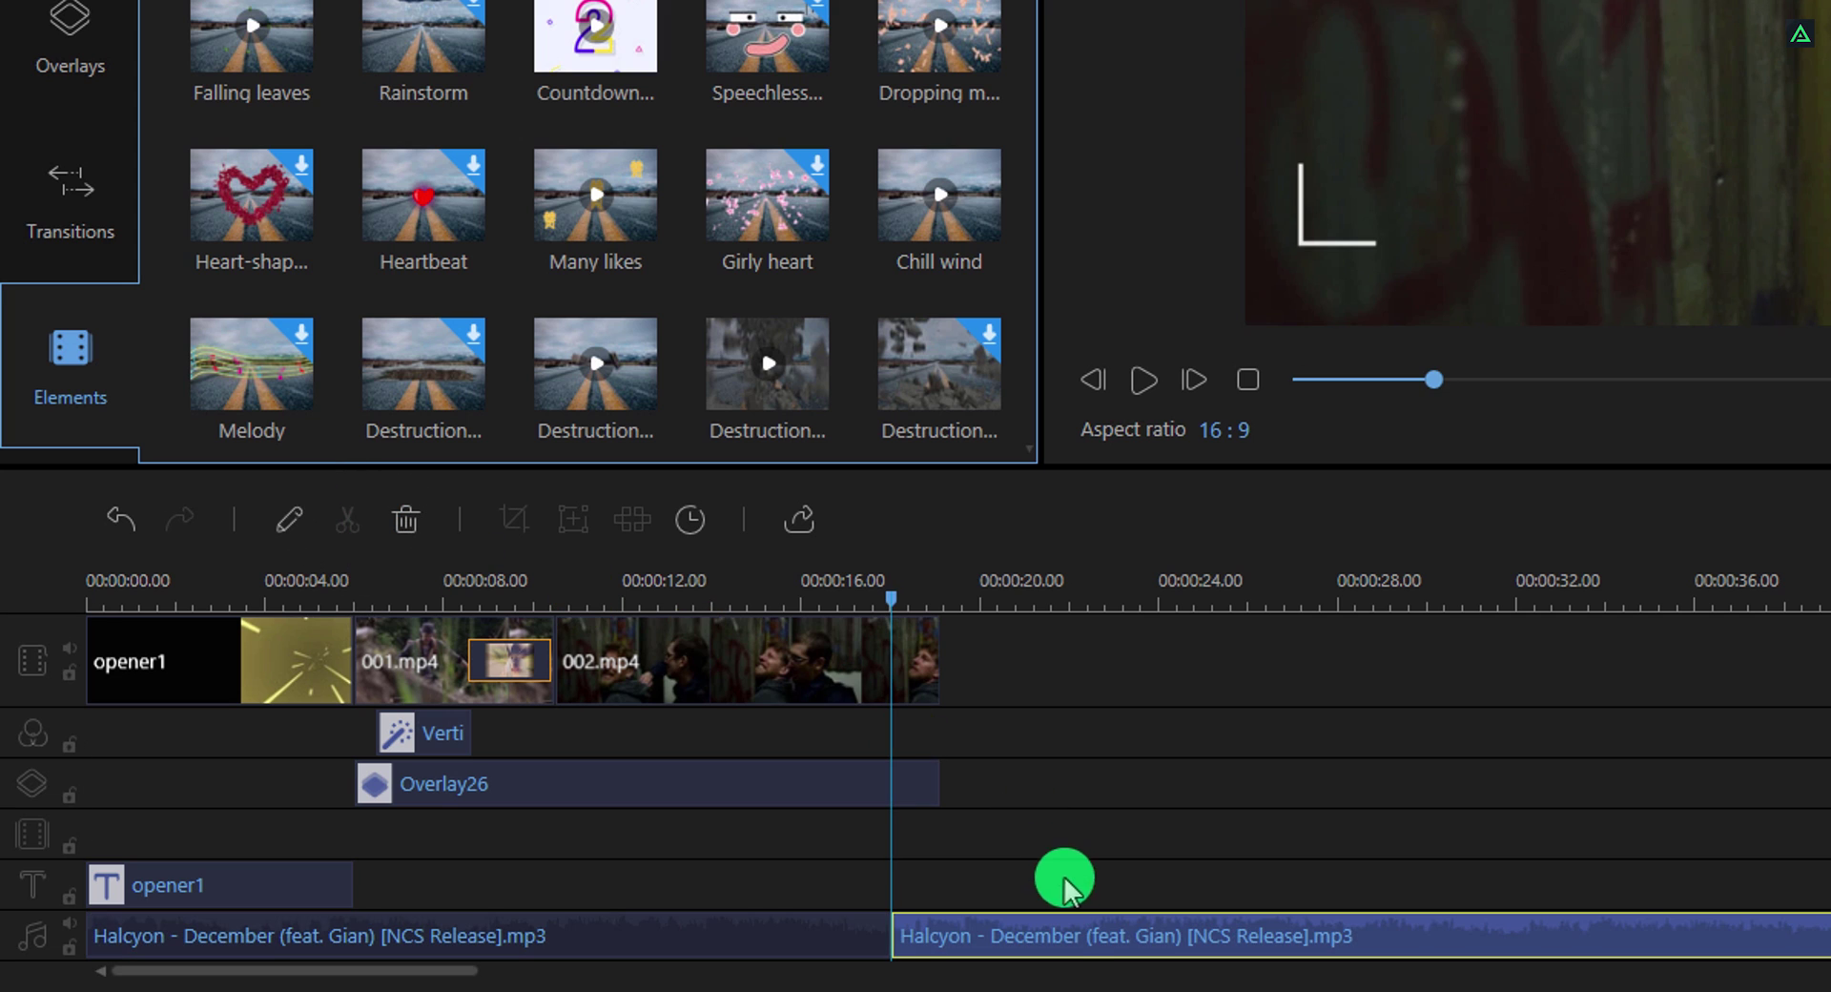
key(Delete)
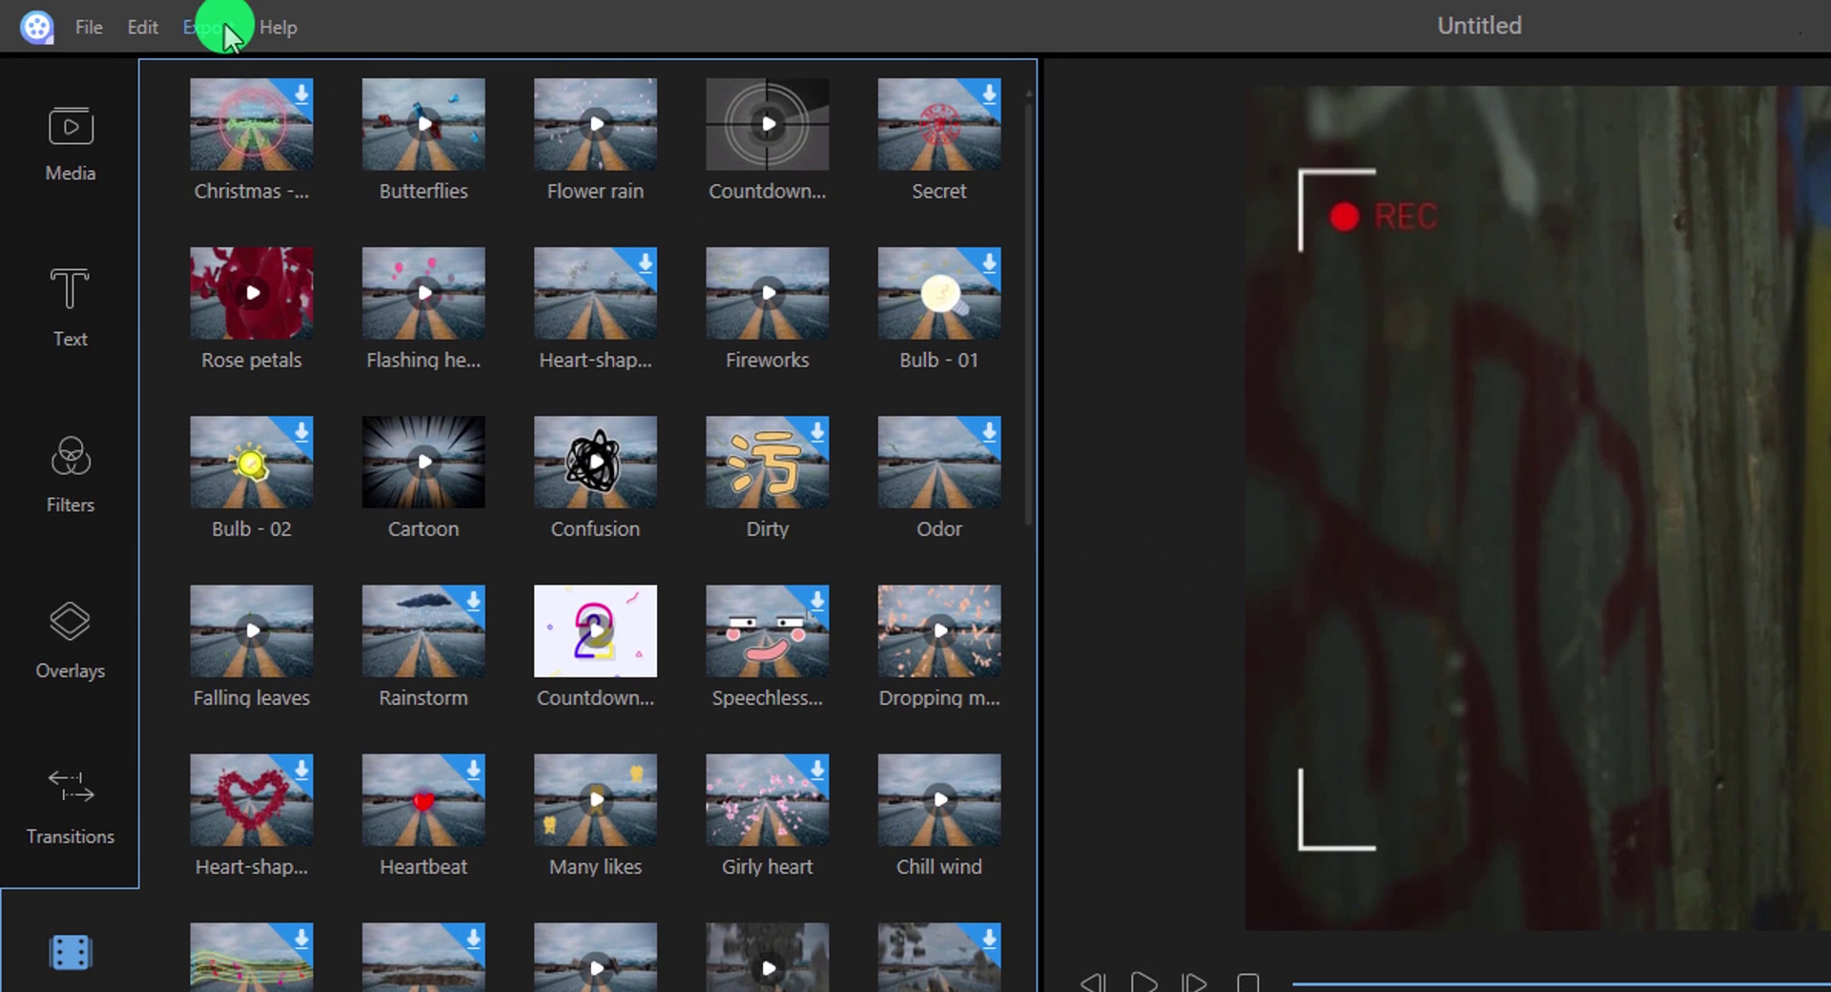
- Start a video export and set the output resolution to 1920 x 1080
click(211, 29)
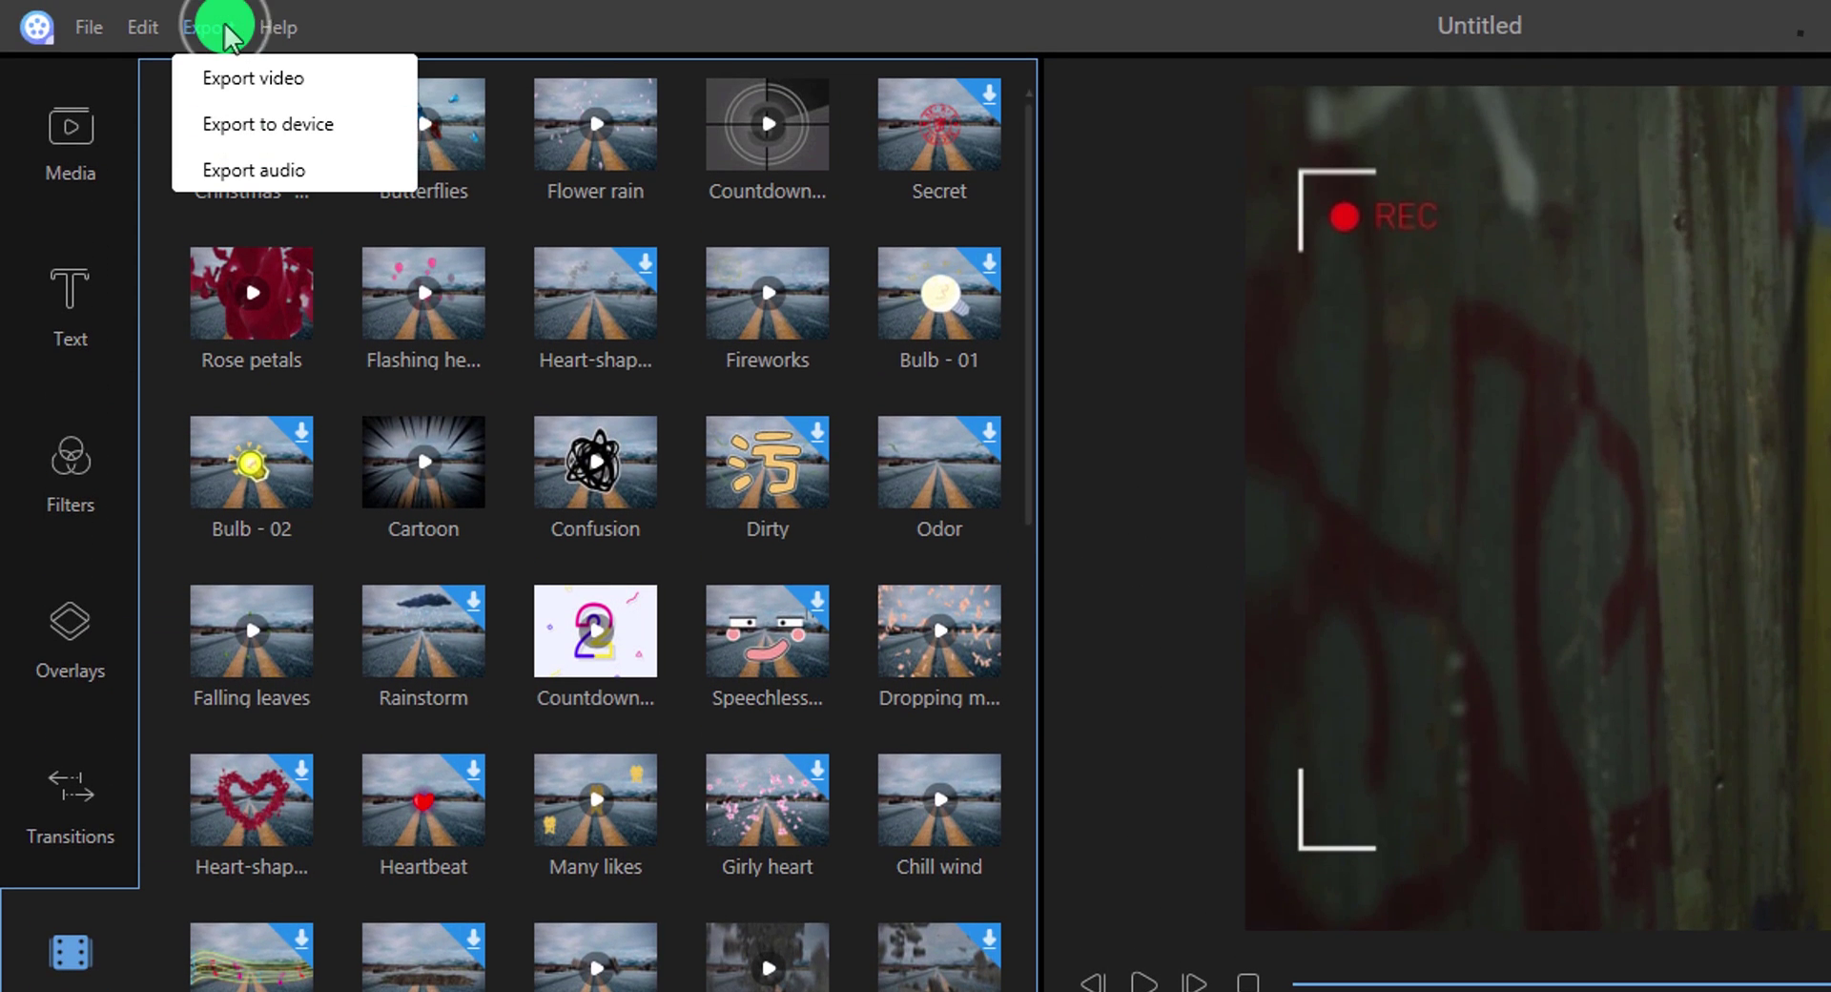
click(227, 65)
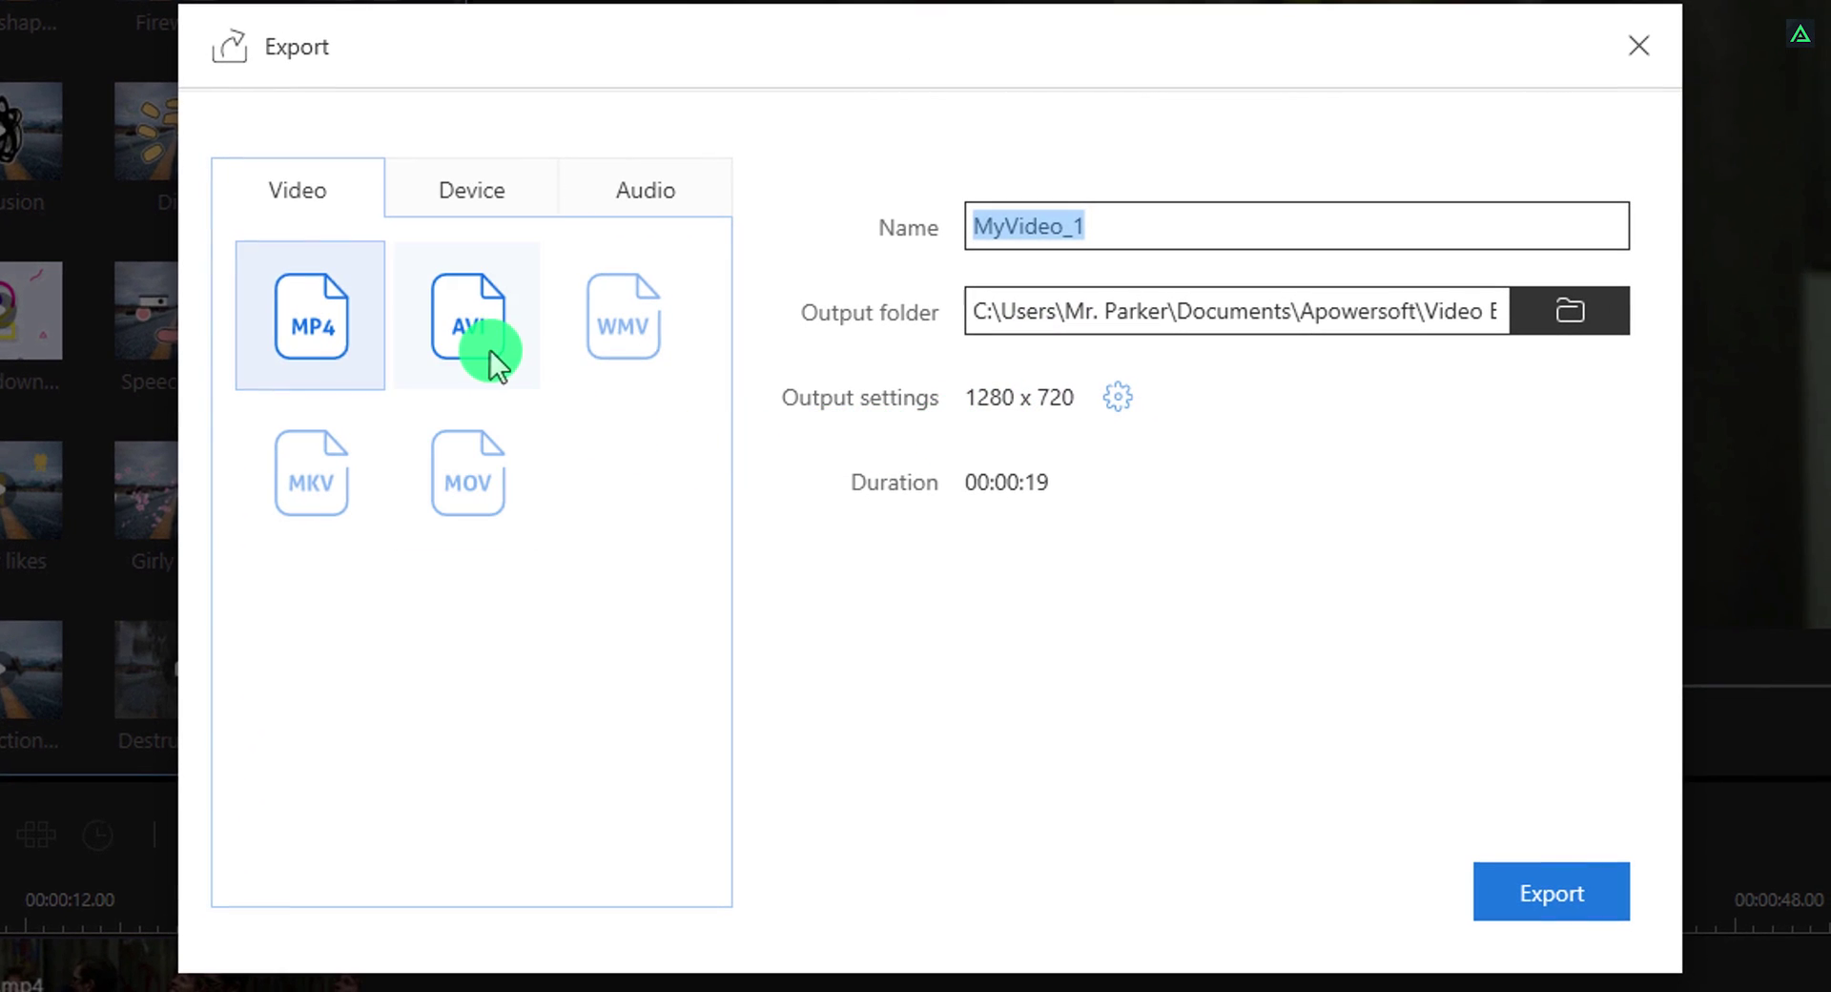
click(1120, 401)
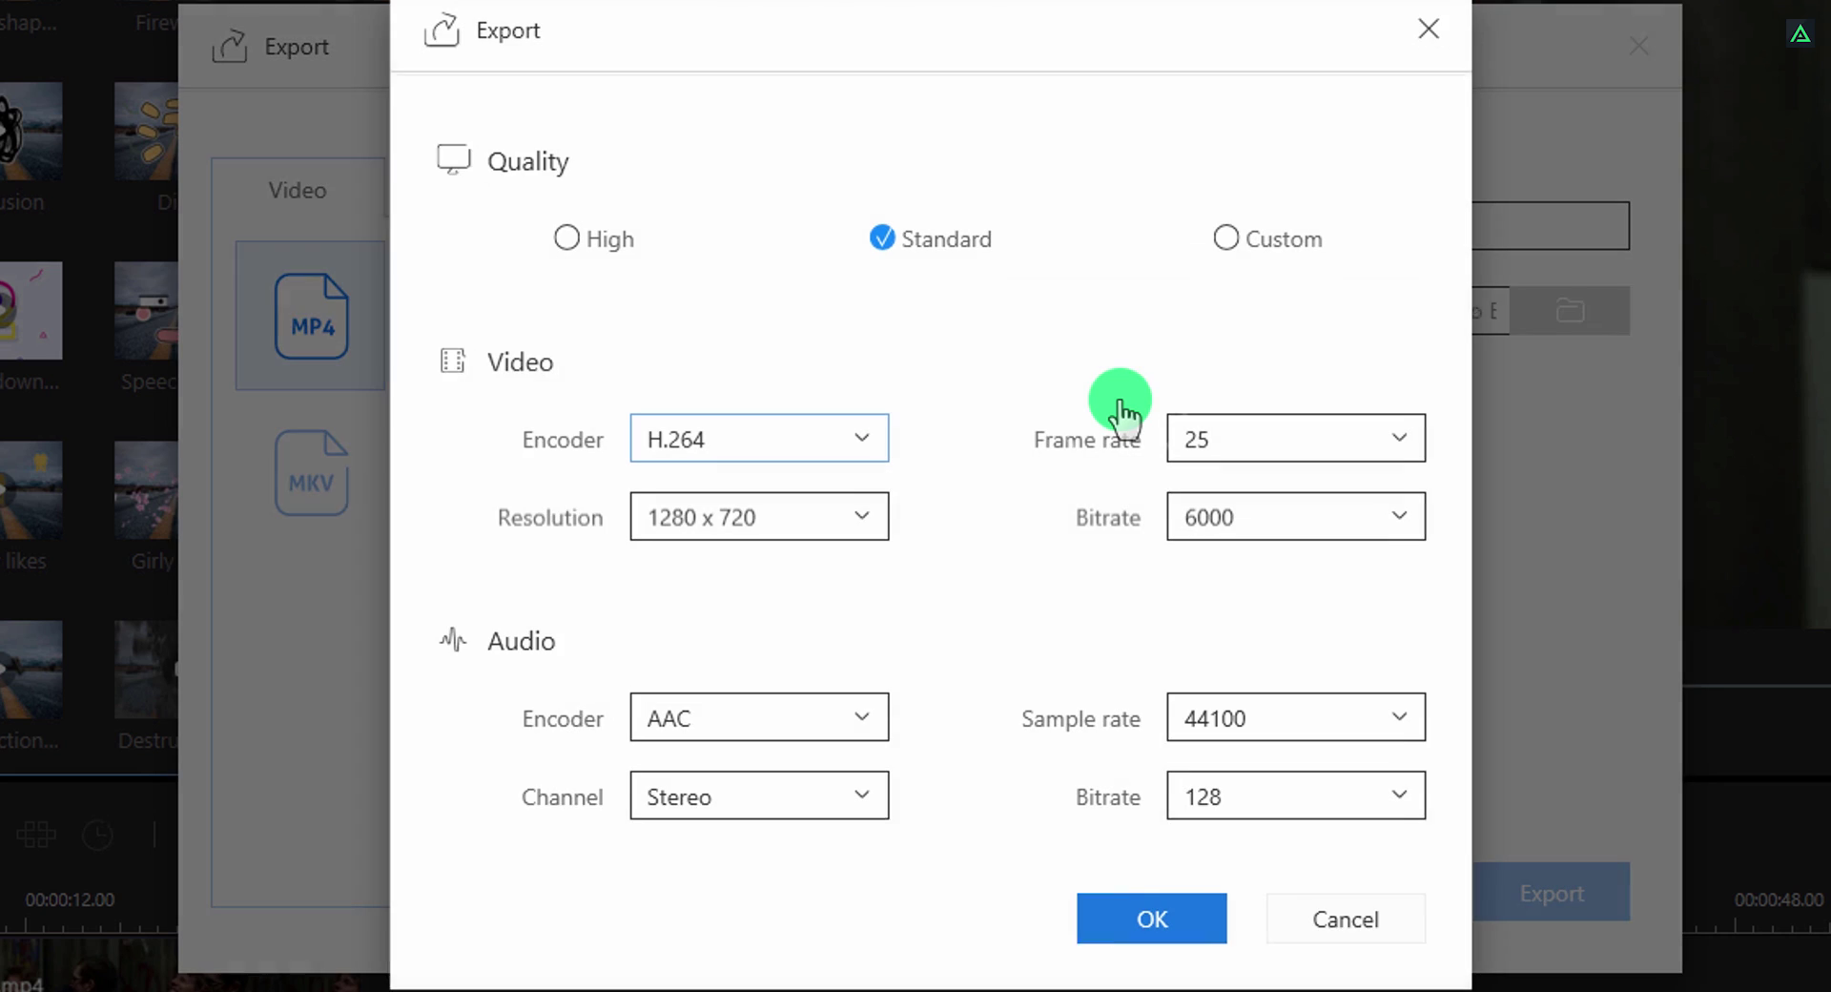
click(840, 532)
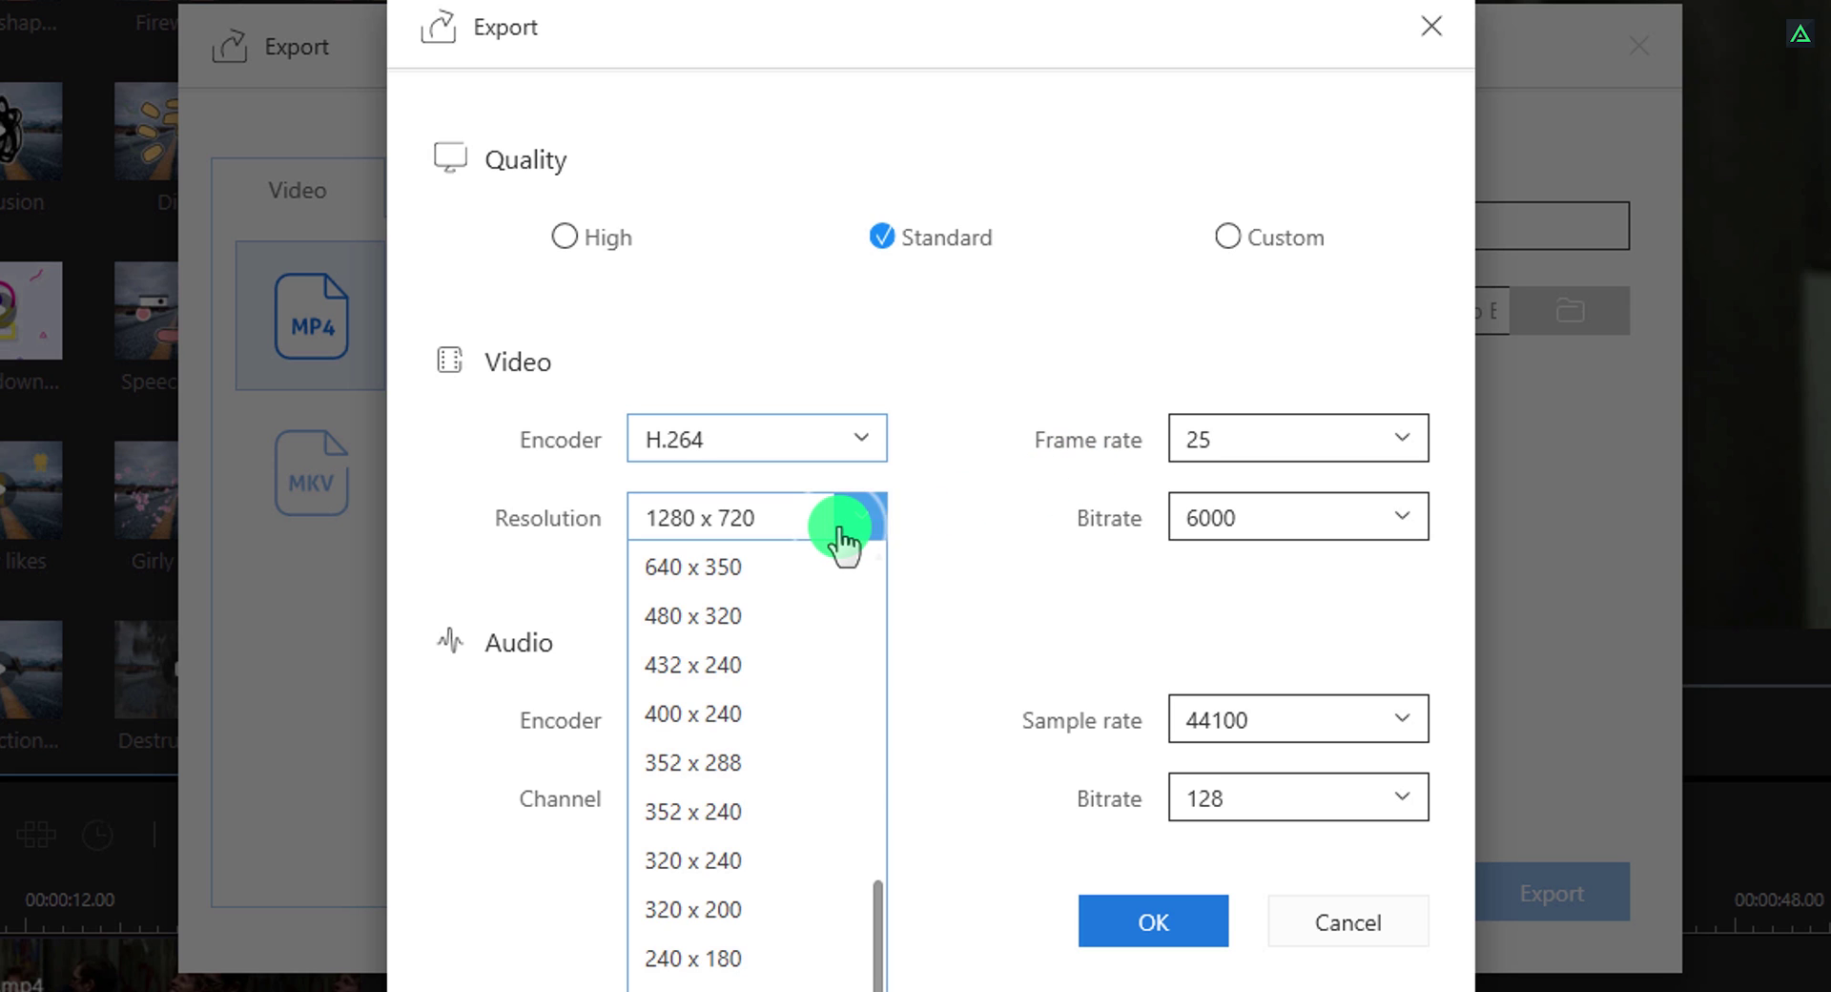
scroll(799, 763, up, 3)
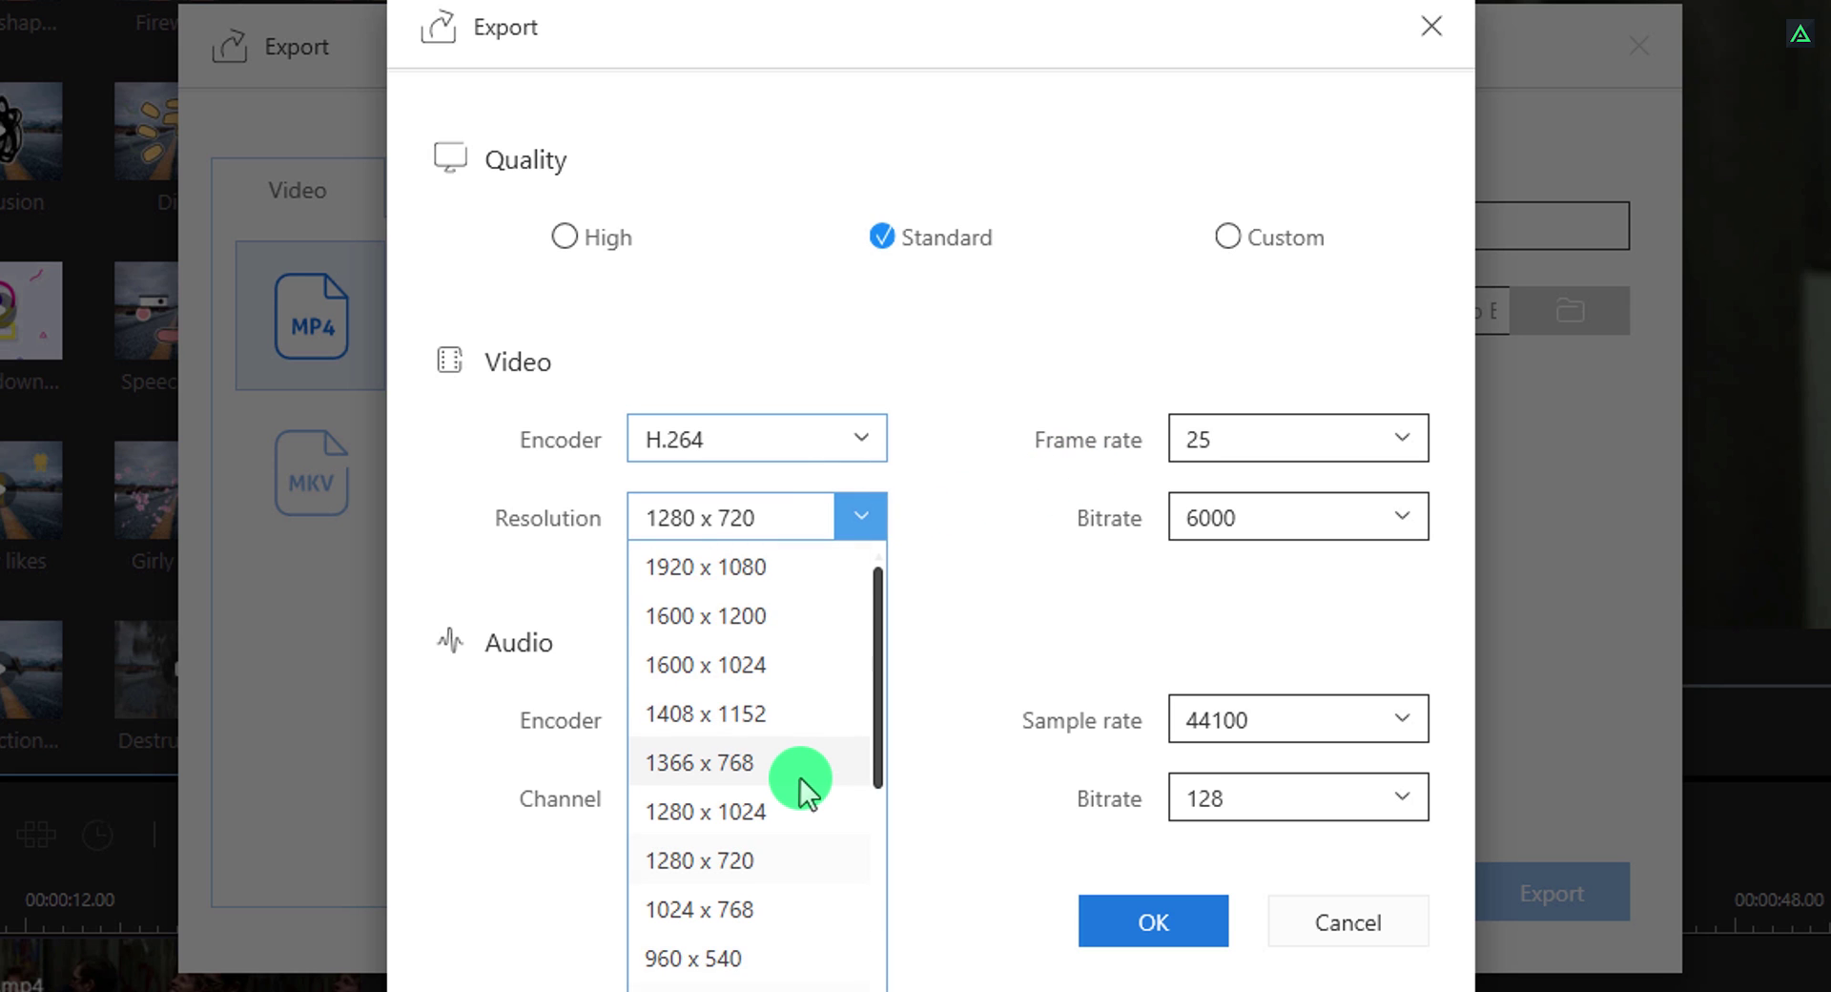
click(768, 569)
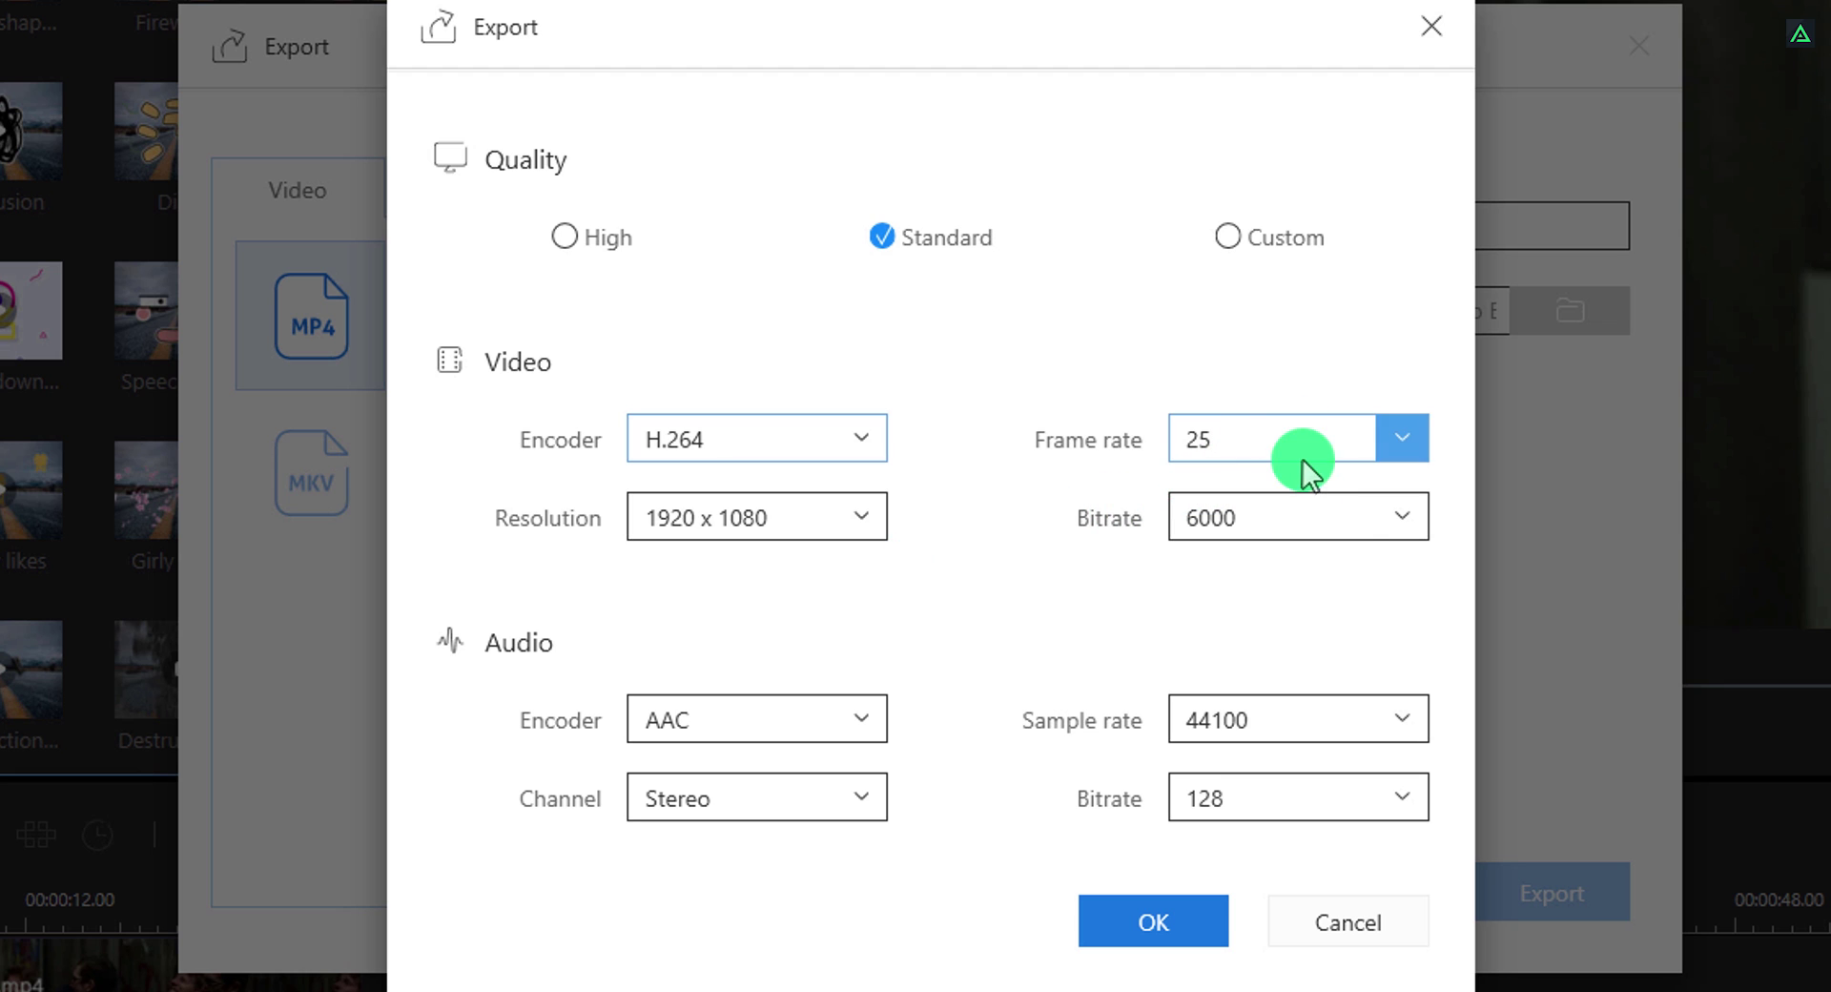
click(1155, 930)
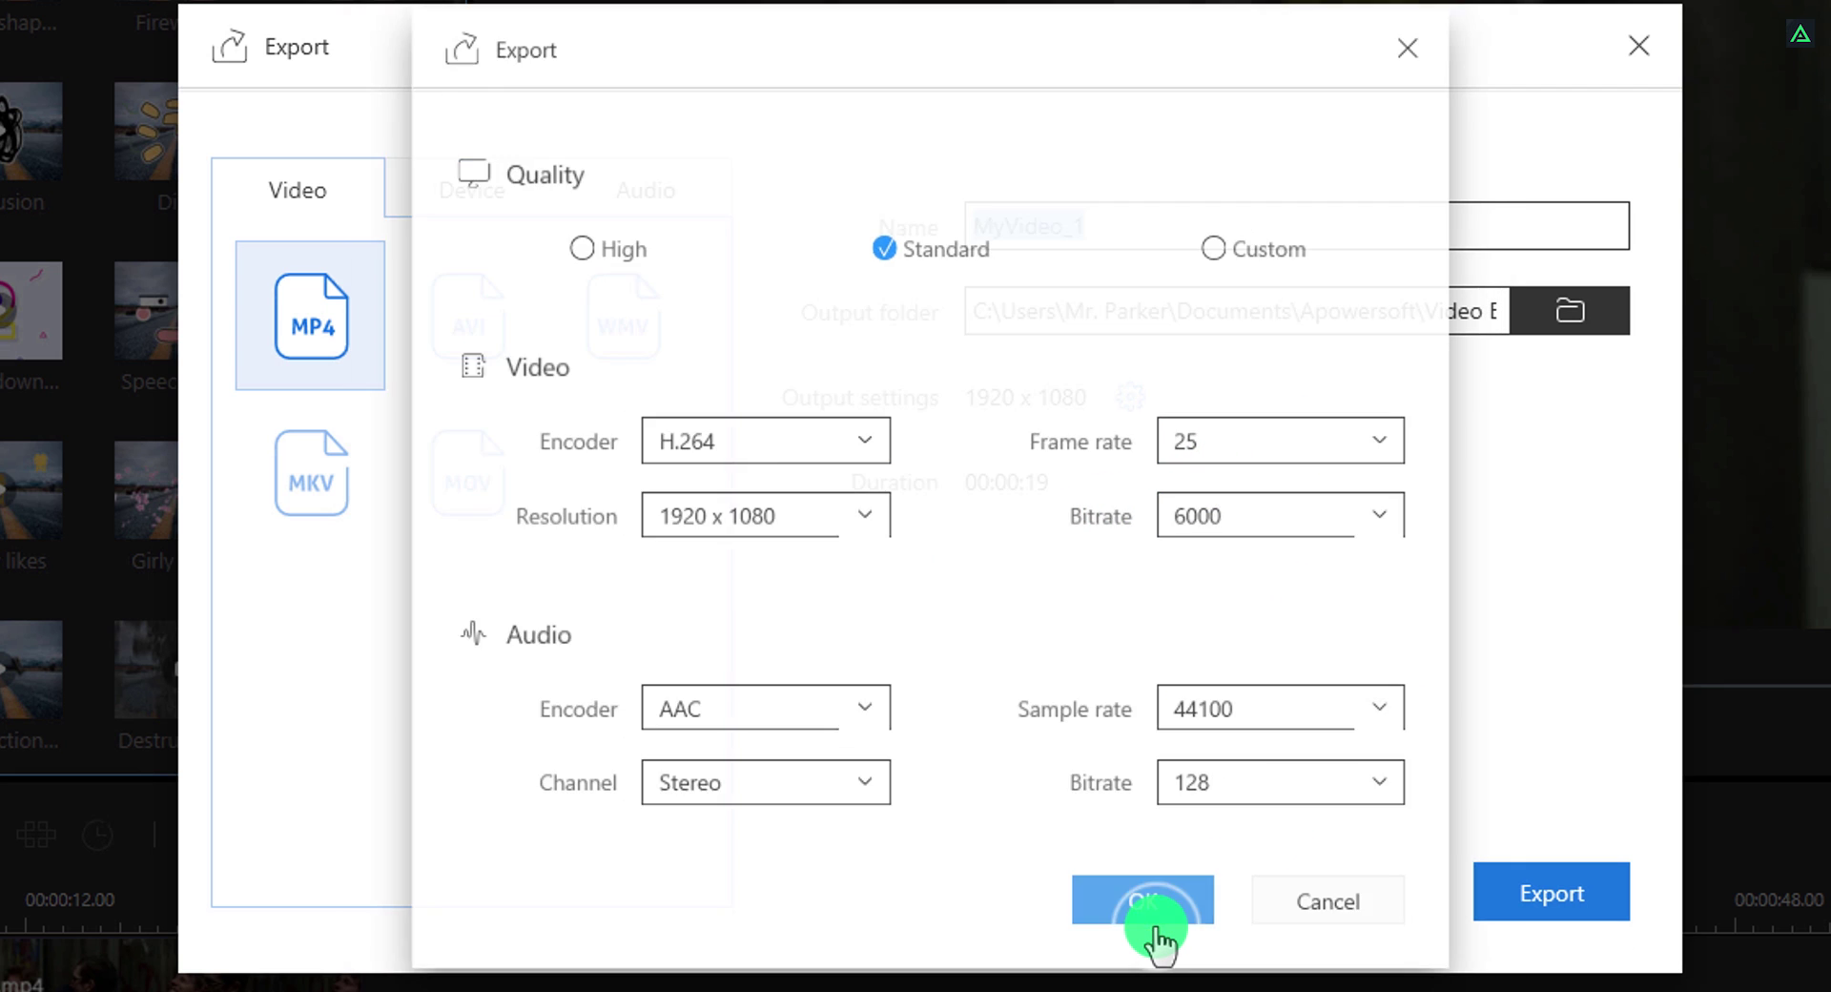
- Export the video as 'Woah' to the Desktop
click(1543, 325)
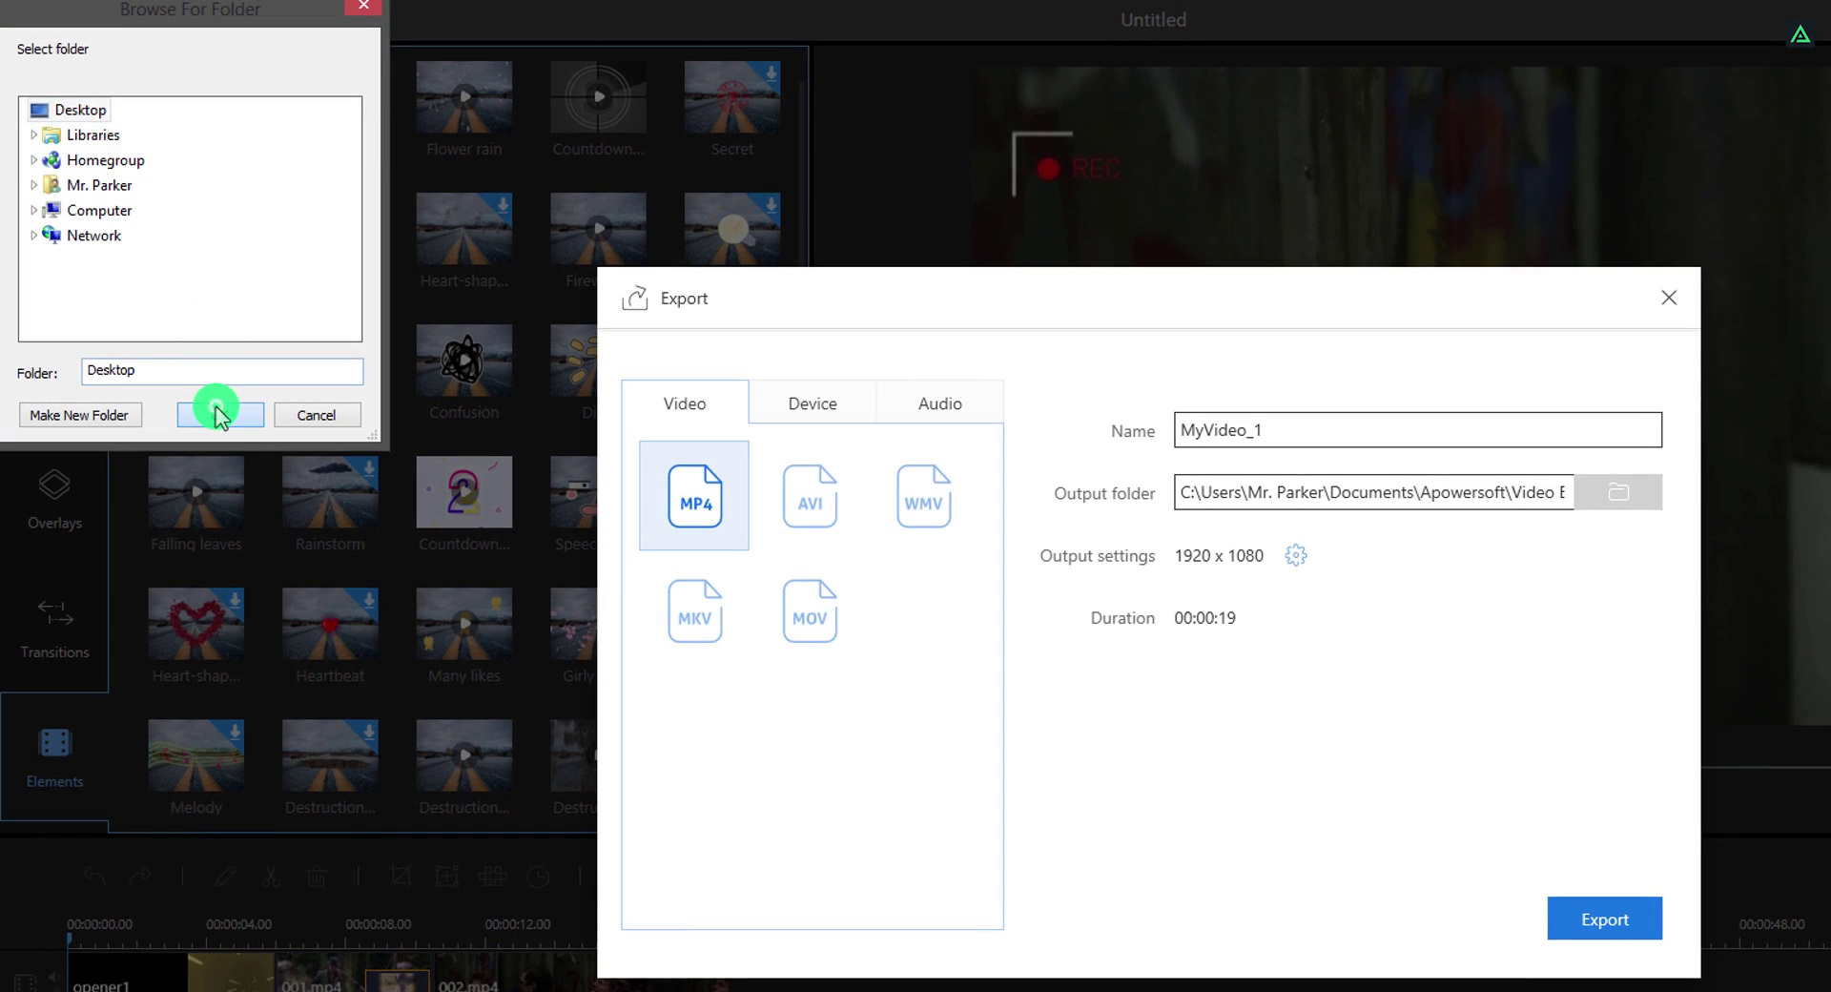
click(219, 415)
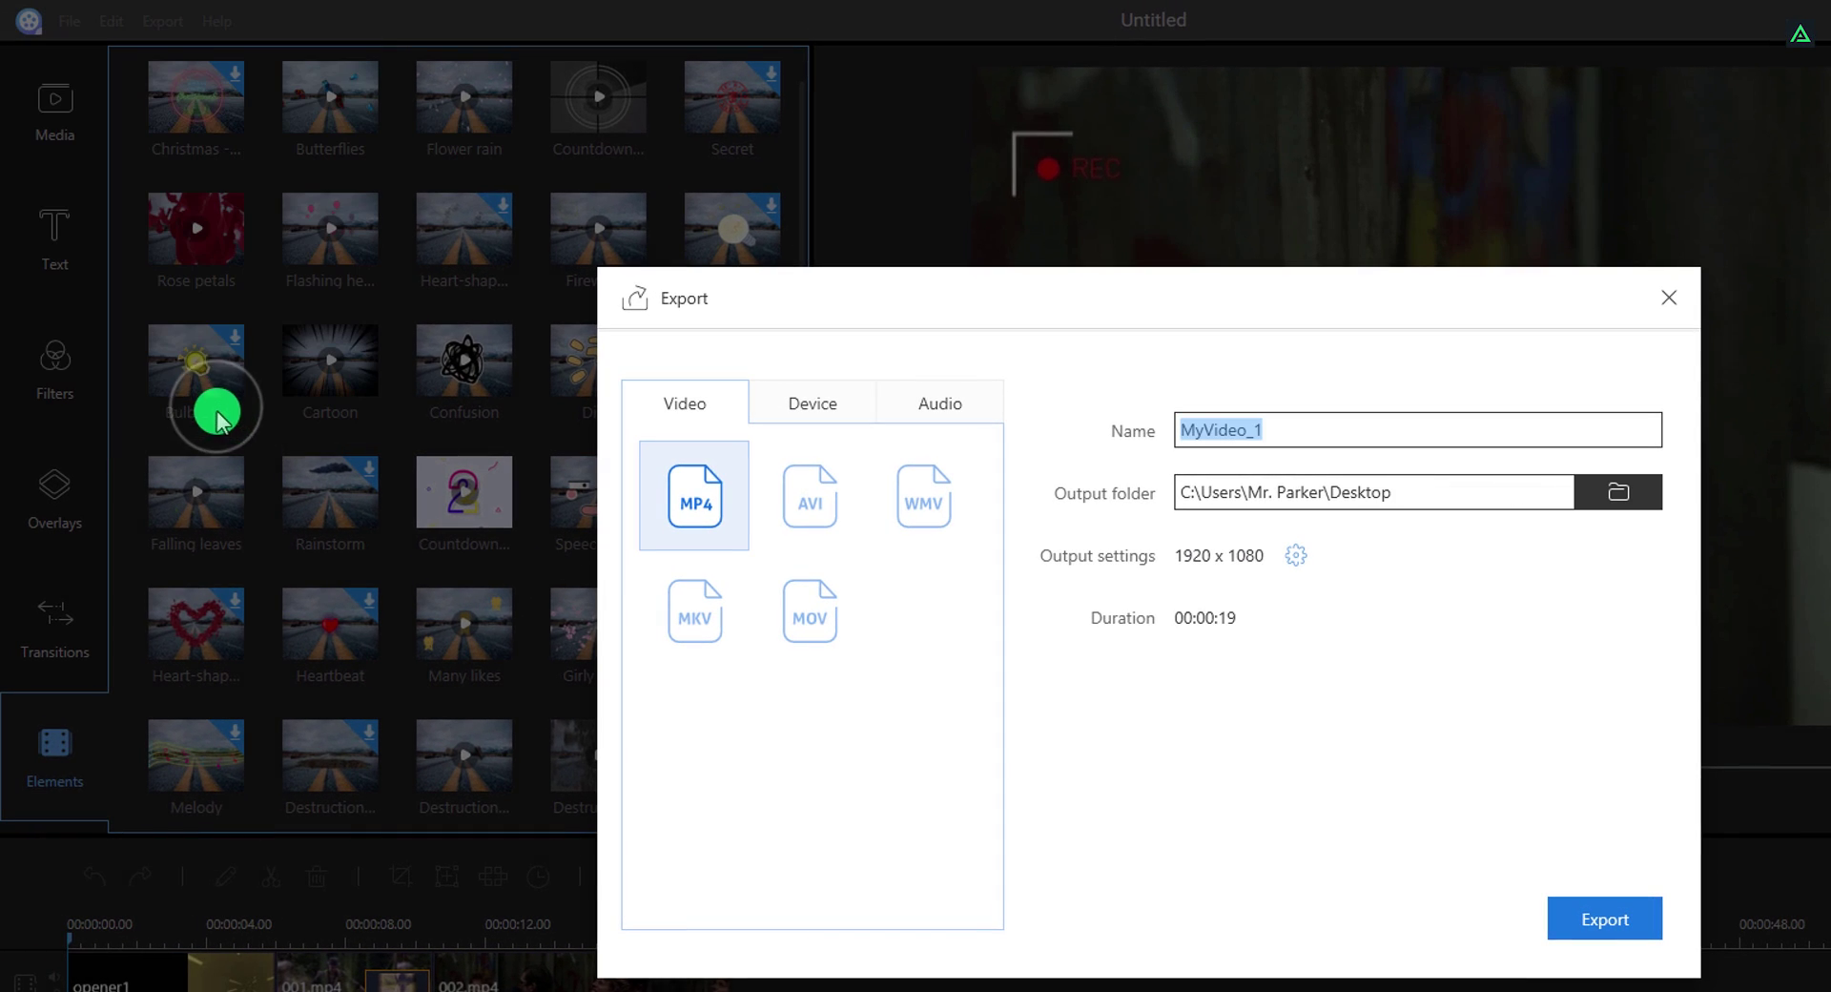
text(Woah)
click(1583, 920)
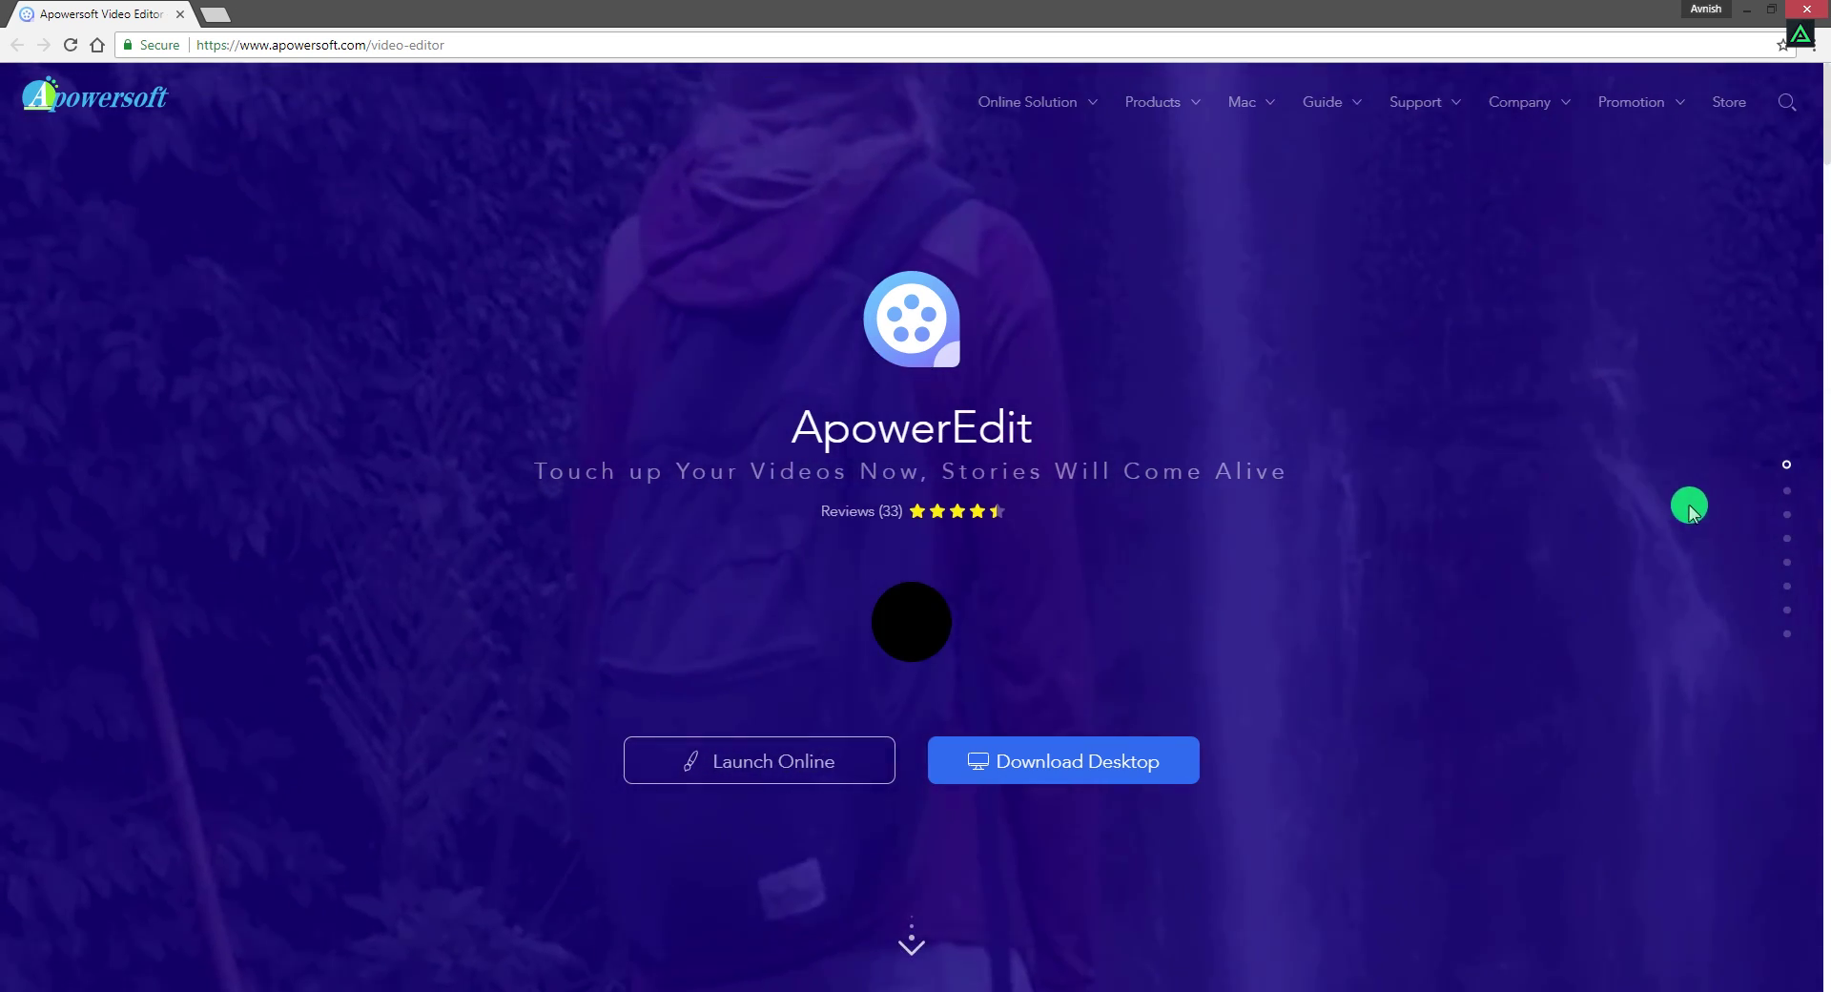
- Jump through the Eye-catching Video, Transform Your Everyday Videos/Photos and Edits with Fantasy sections
mouse_move(1785, 613)
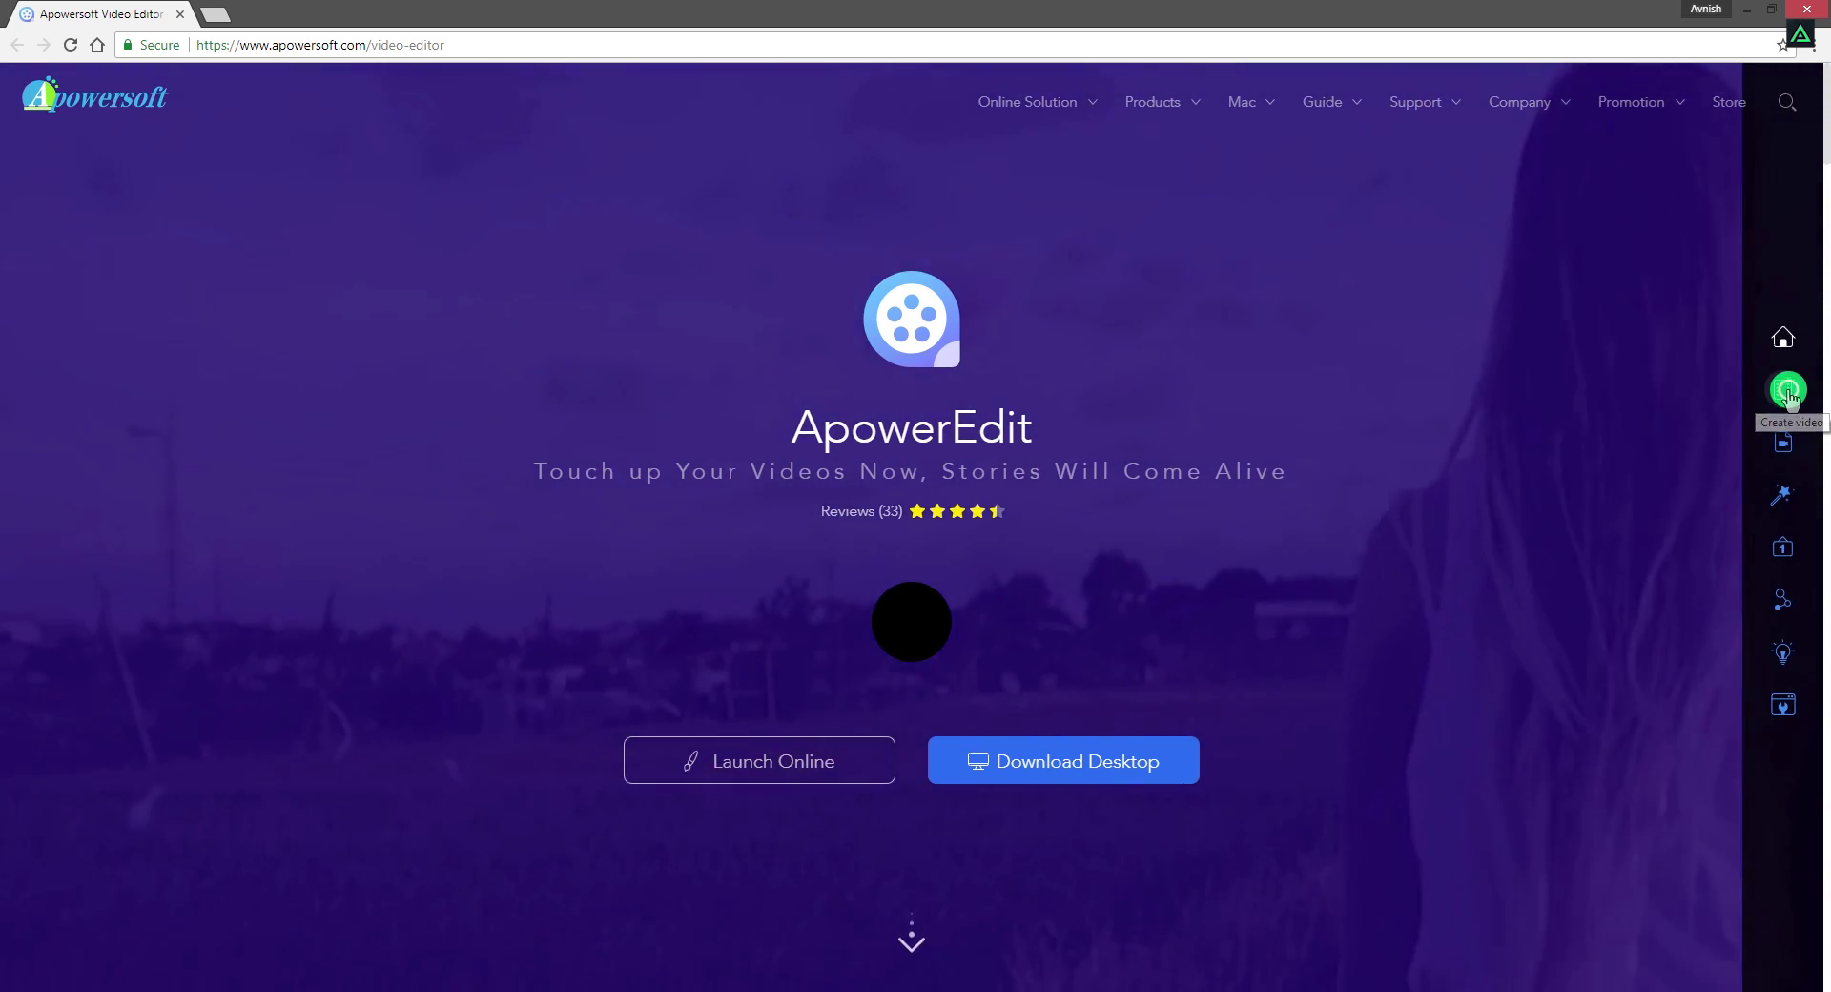
click(1788, 391)
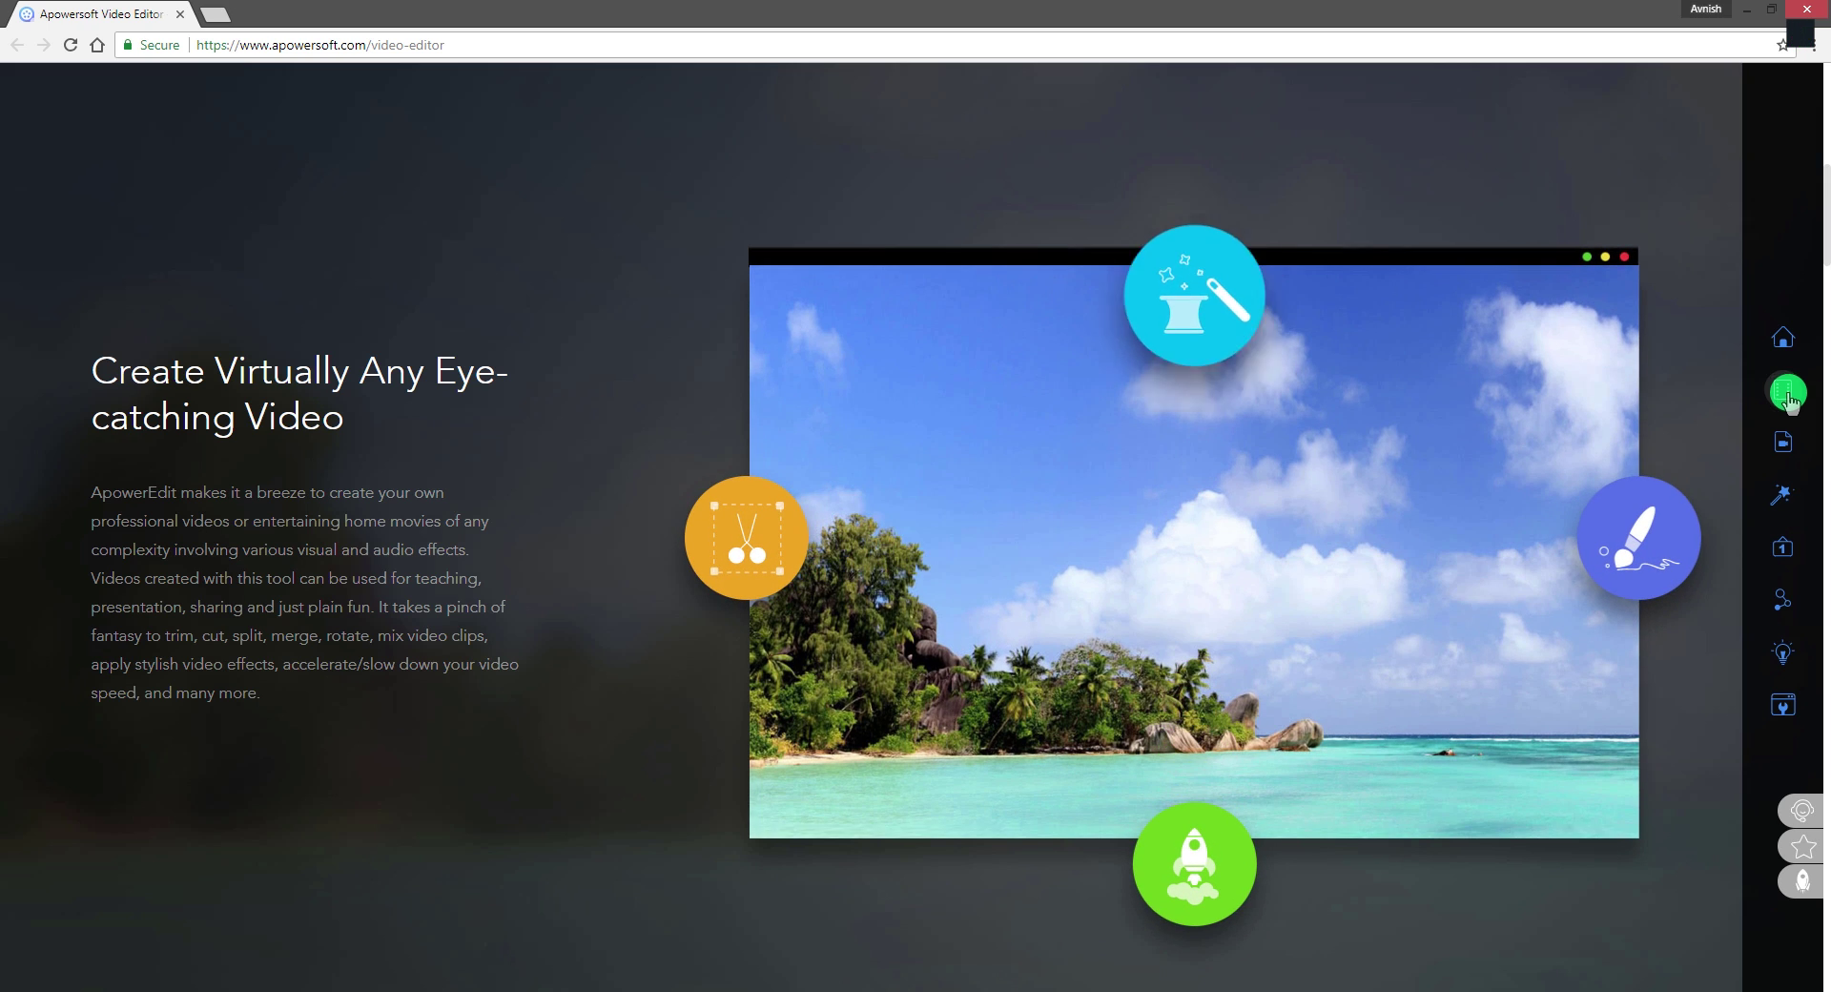
click(1789, 442)
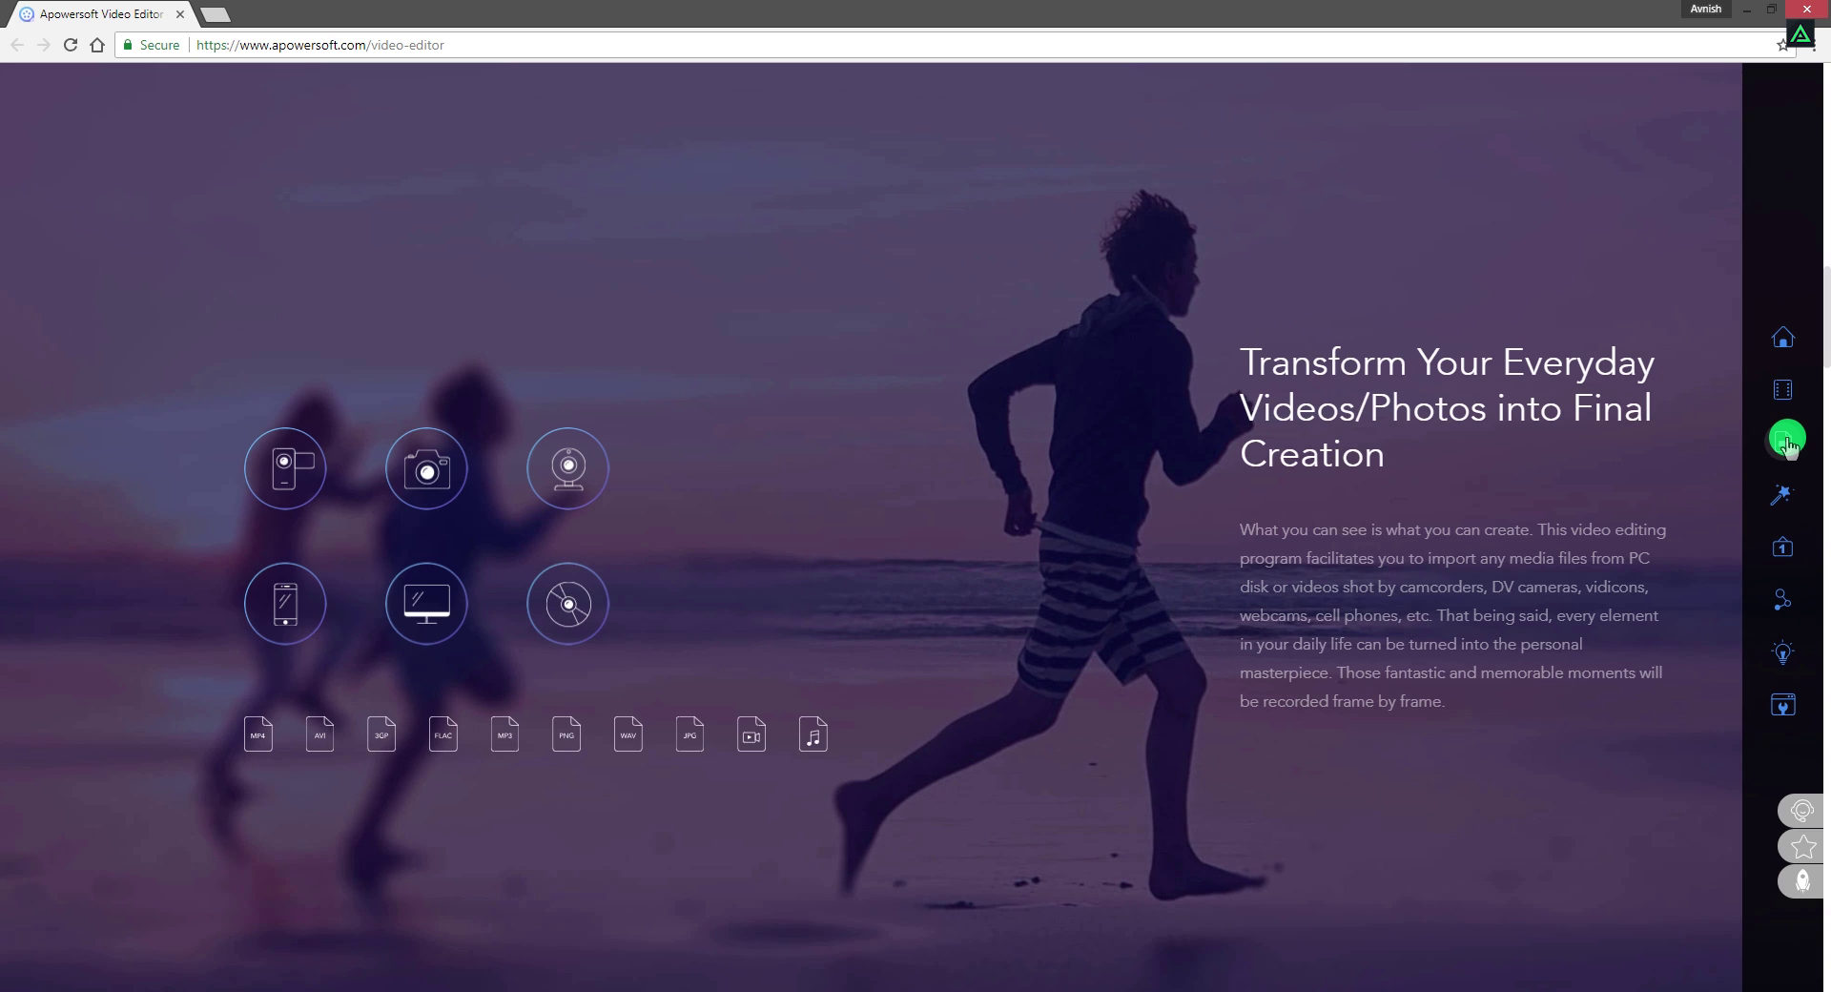
click(1784, 496)
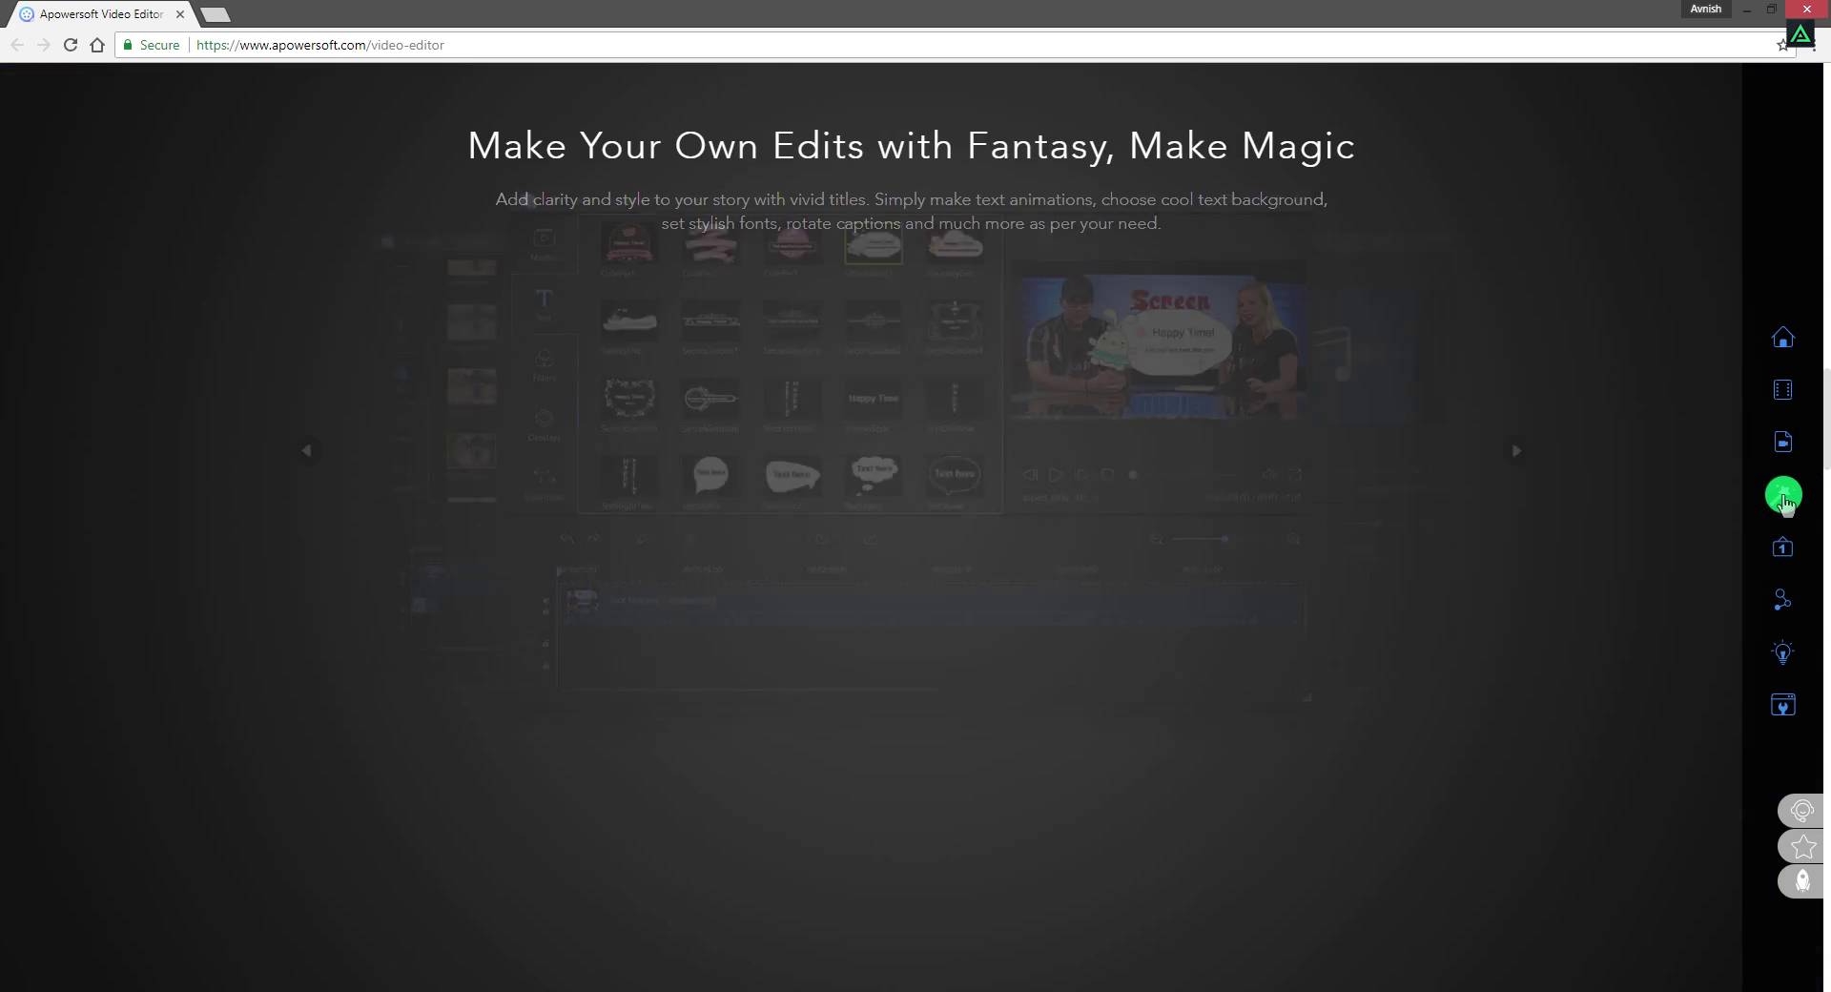